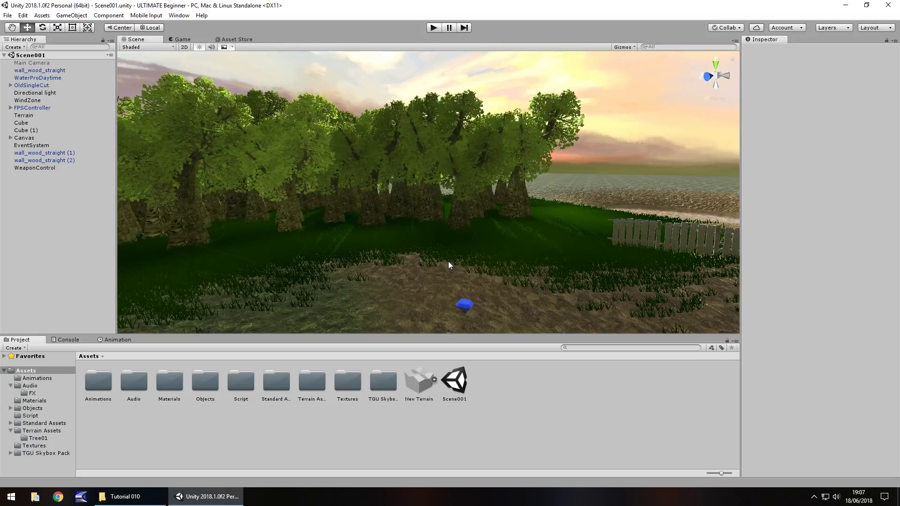
Place the tree02 model from the Terrain Assets Tree01 folder on the grass beside the wooden fence
right_click_drag(396, 230, 173, 205)
left_click(226, 191)
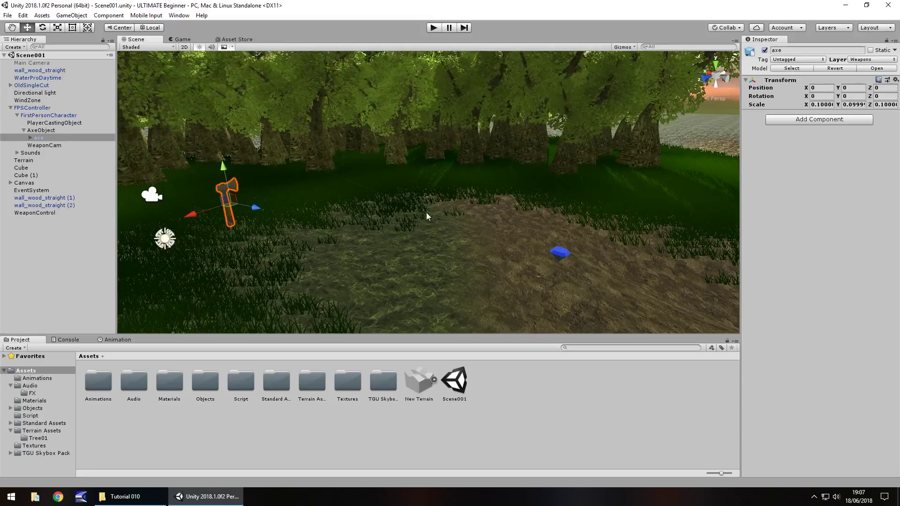
right_click_drag(415, 216, 364, 188)
key("w")
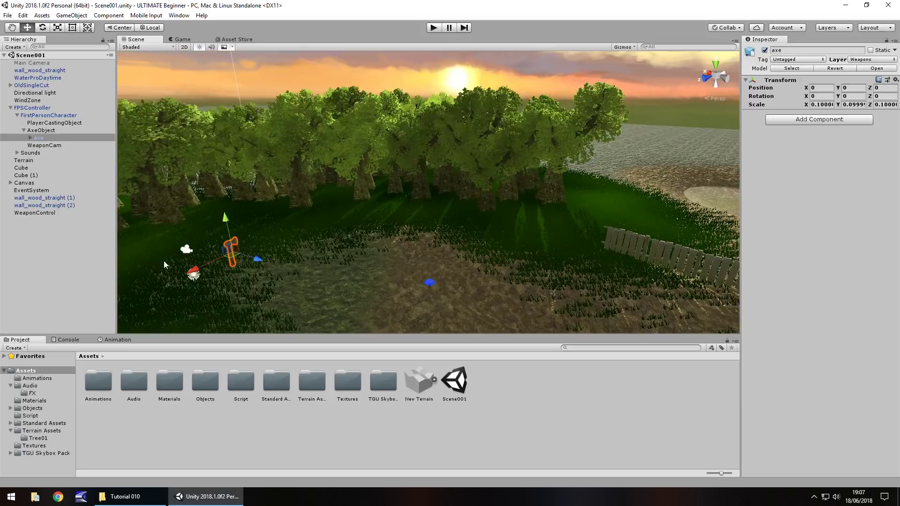
right_click_drag(308, 313, 317, 186)
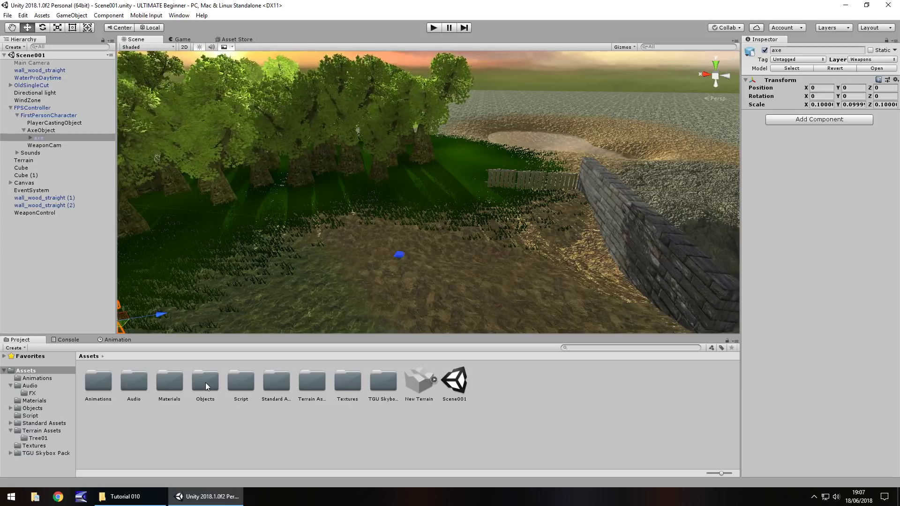
double_click(312, 382)
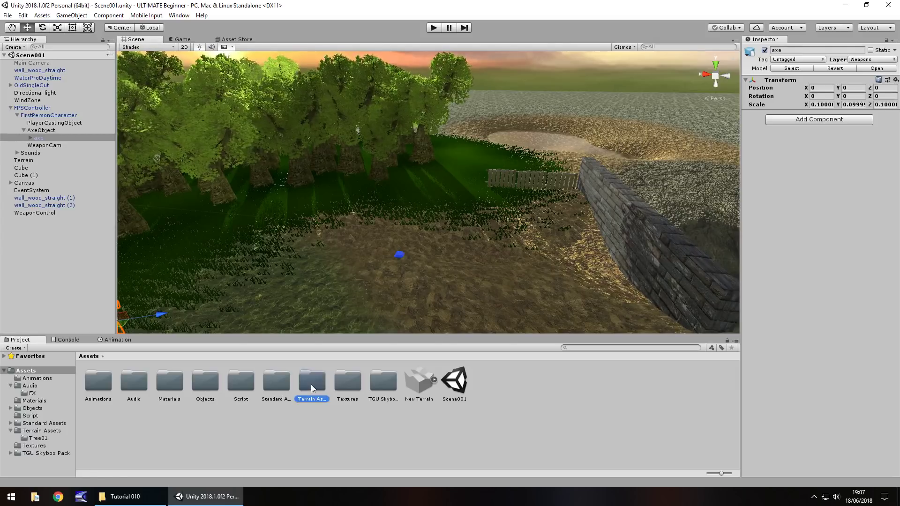
double_click(97, 387)
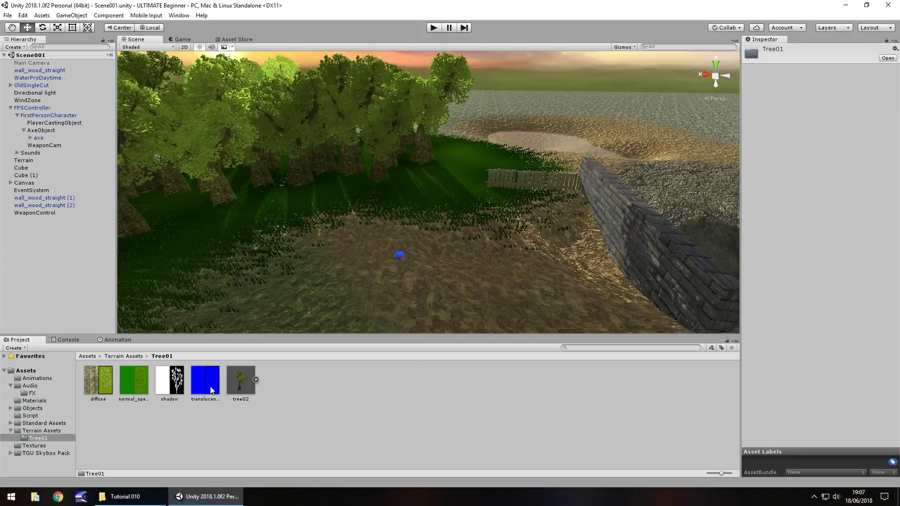
left_click_drag(238, 382, 476, 195)
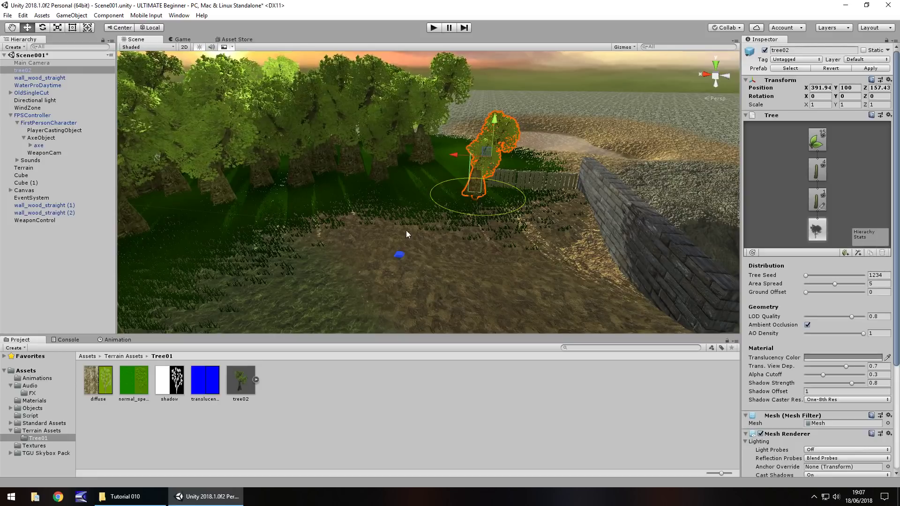
double_click(40, 71)
left_click_drag(422, 188, 528, 185, "alt")
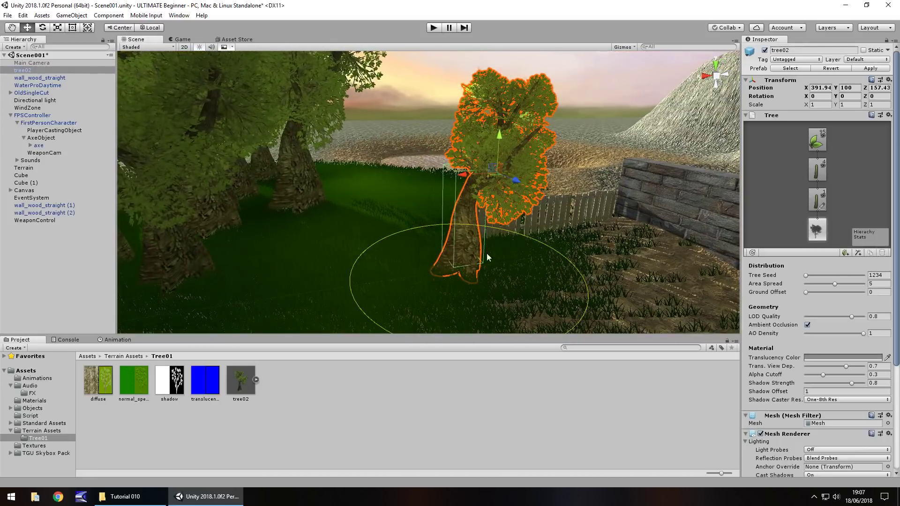
left_click_drag(487, 256, 559, 275, "alt")
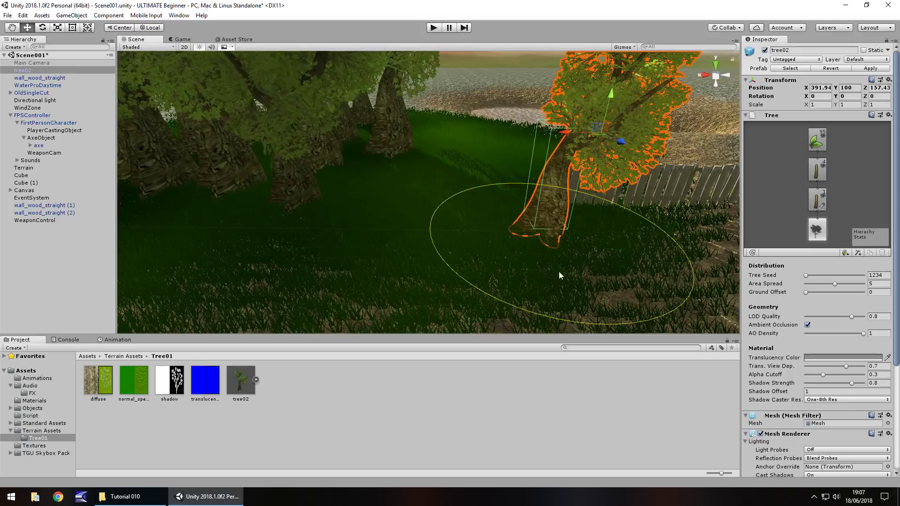
Duplicate the axe under AxeObject and move the copy out of FPSController to the top level of the scene hierarchy
left_click(35, 410)
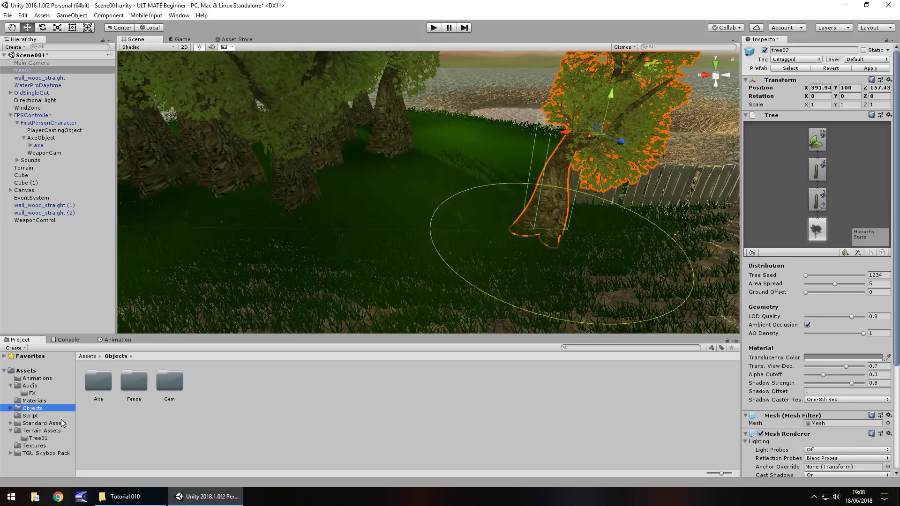
double_click(101, 390)
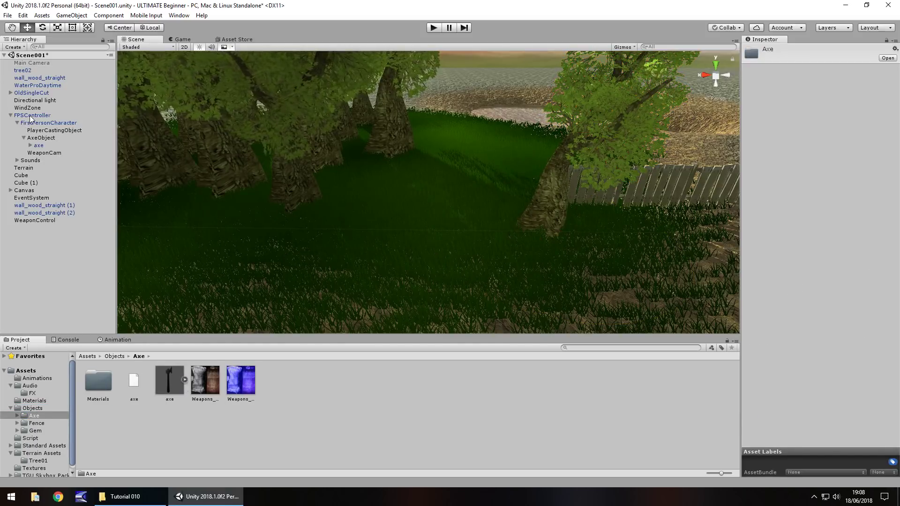
double_click(41, 138)
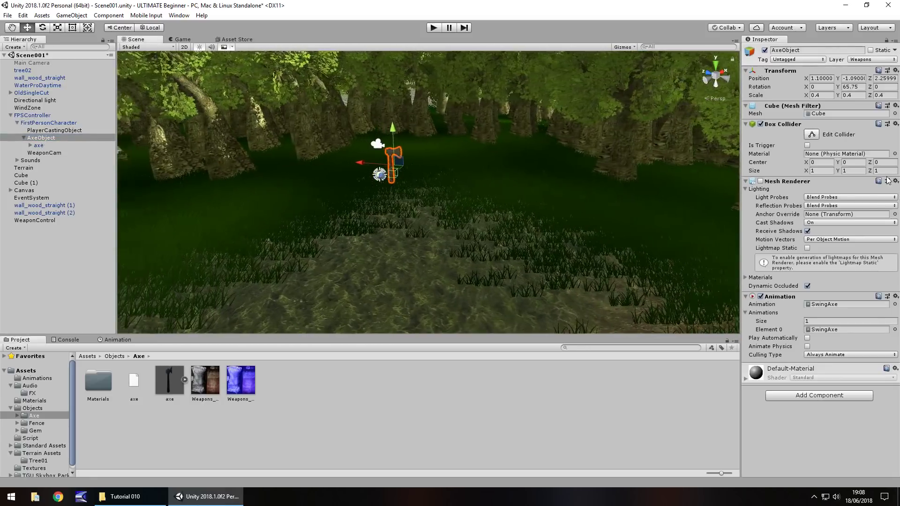
left_click(38, 145)
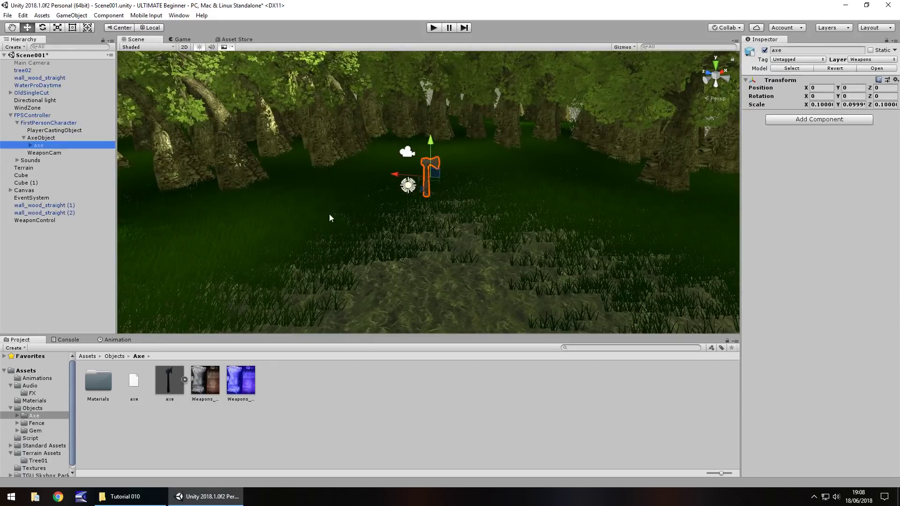
right_click_drag(329, 213, 292, 207)
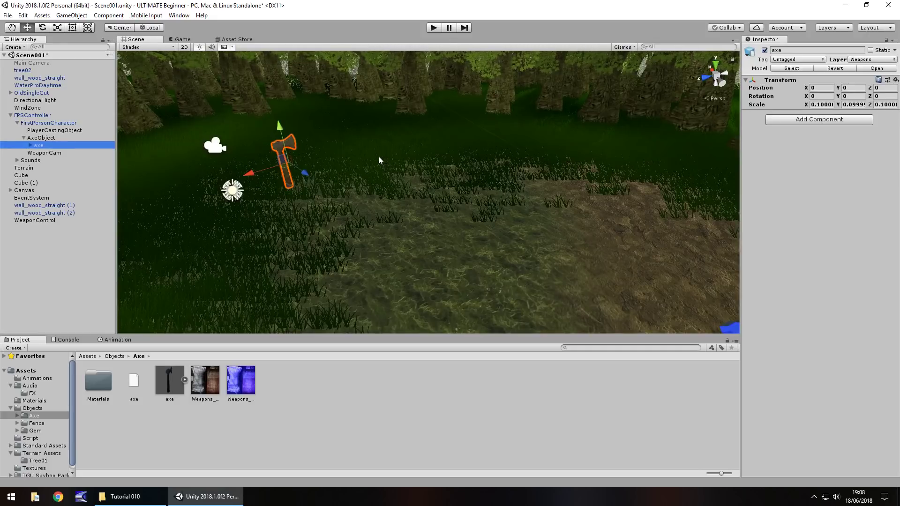
key("ctrl+d")
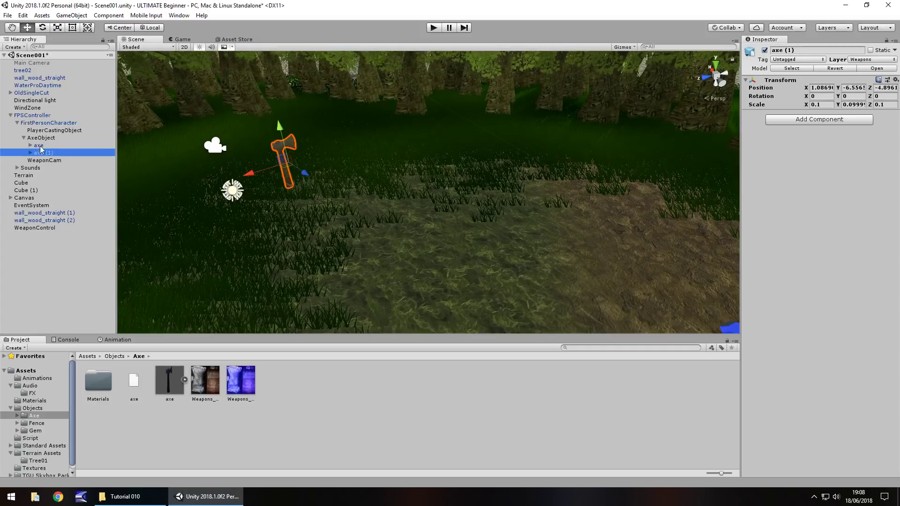
left_click_drag(40, 156, 32, 114)
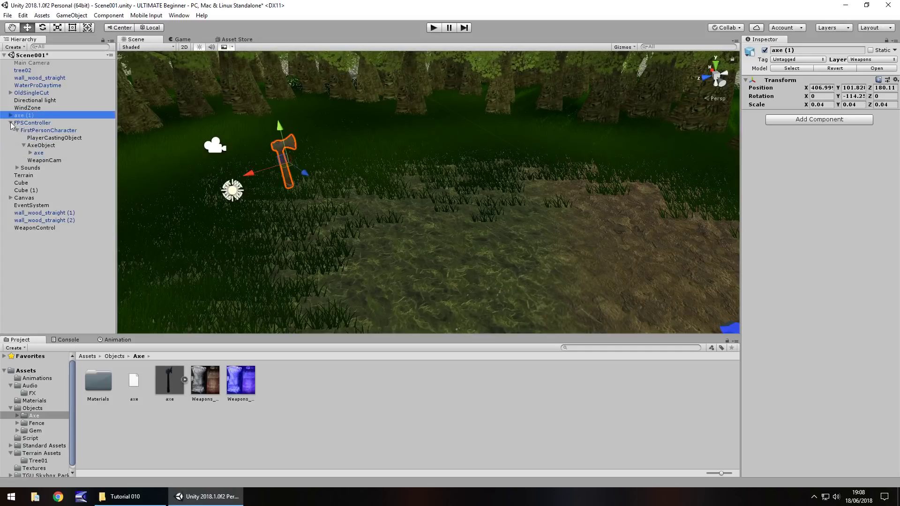
left_click(11, 123)
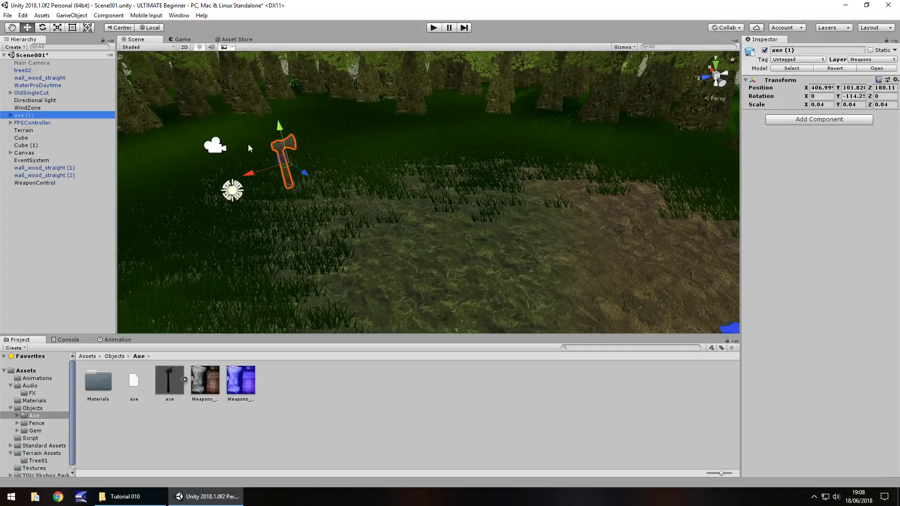
Move the axe copy away from the player onto the dirt patch, to about X 400, Z 170
left_click_drag(307, 174, 430, 206)
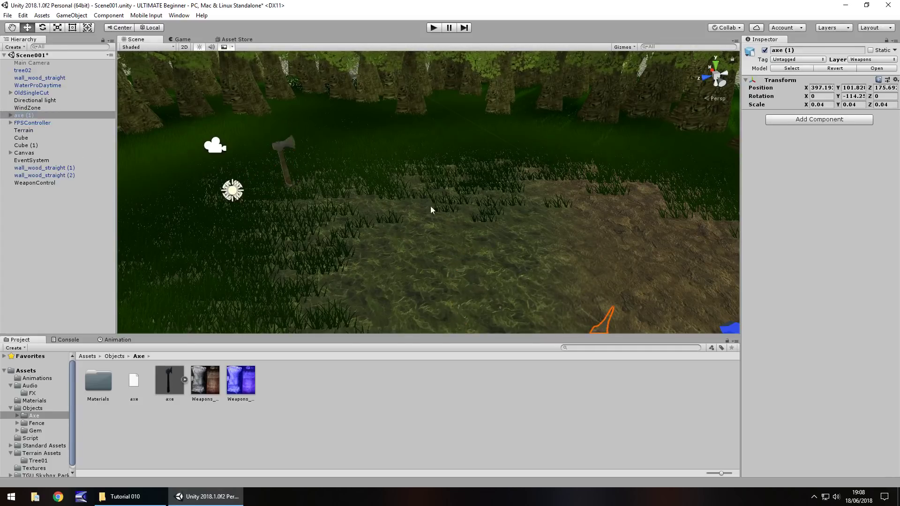
key("f")
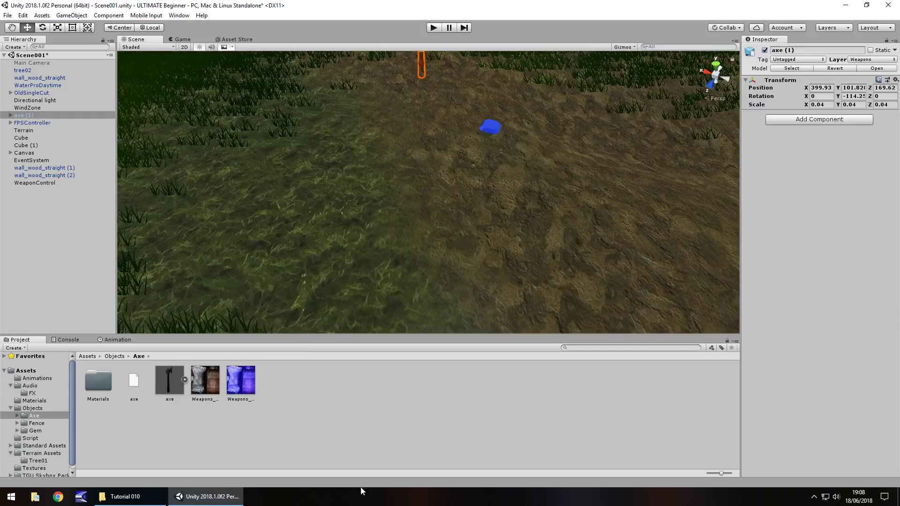
right_click_drag(353, 171, 339, 105)
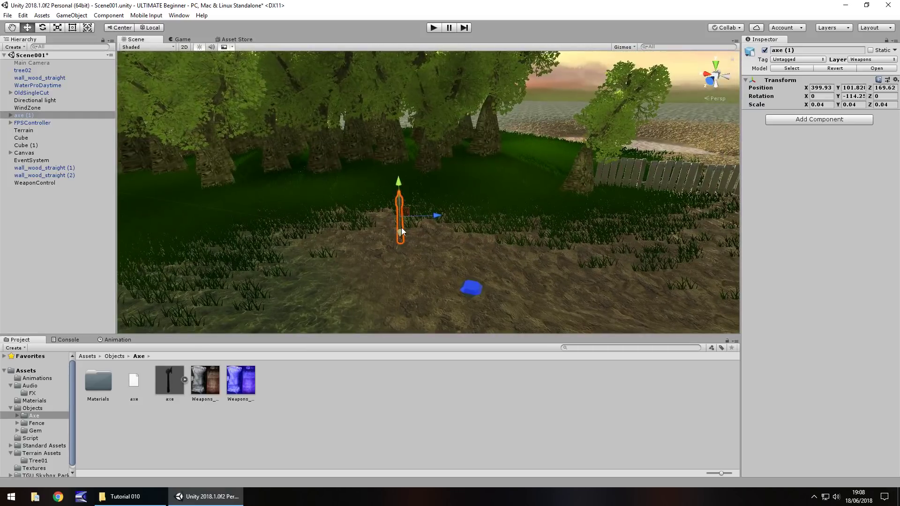
Align the axe copy with tree02 by temporarily parenting it to the tree with a local position of 0, 0, 0
left_click_drag(23, 114, 23, 71)
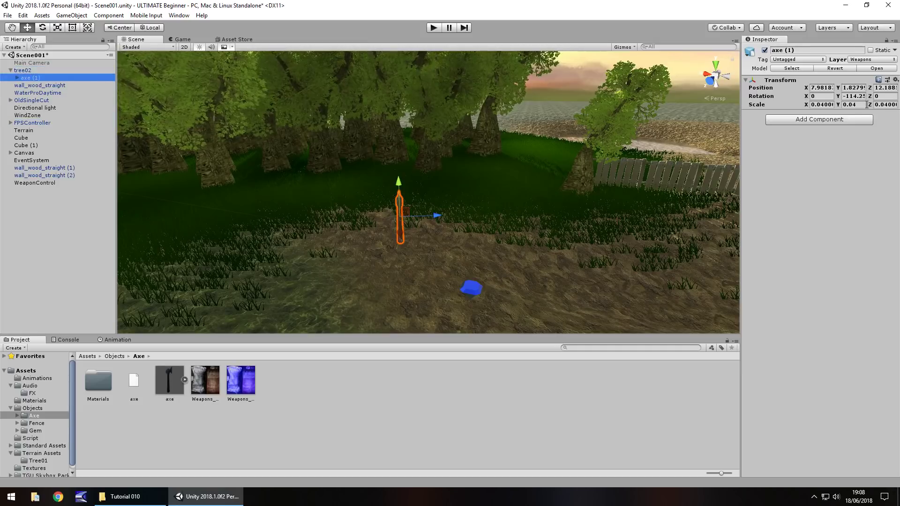
left_click(822, 89)
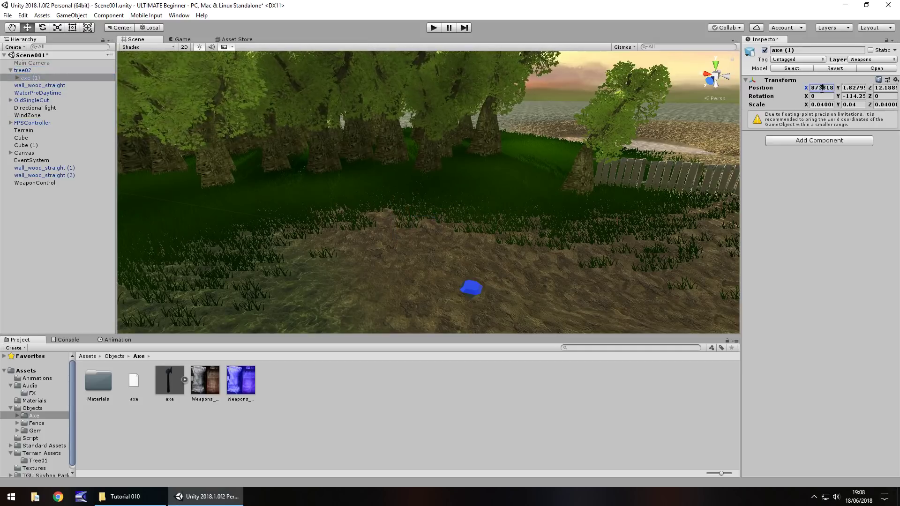
left_click(828, 89)
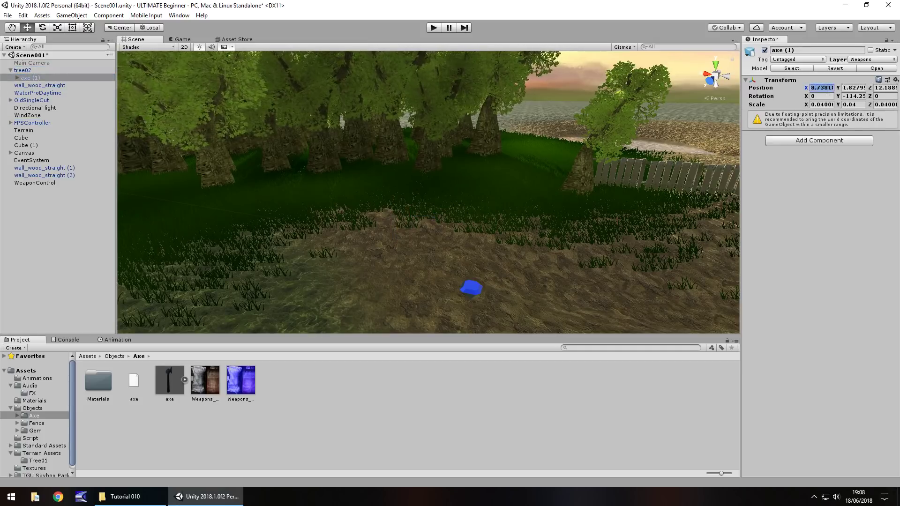
type("0")
key("Tab")
type("0")
key("Tab")
type("0")
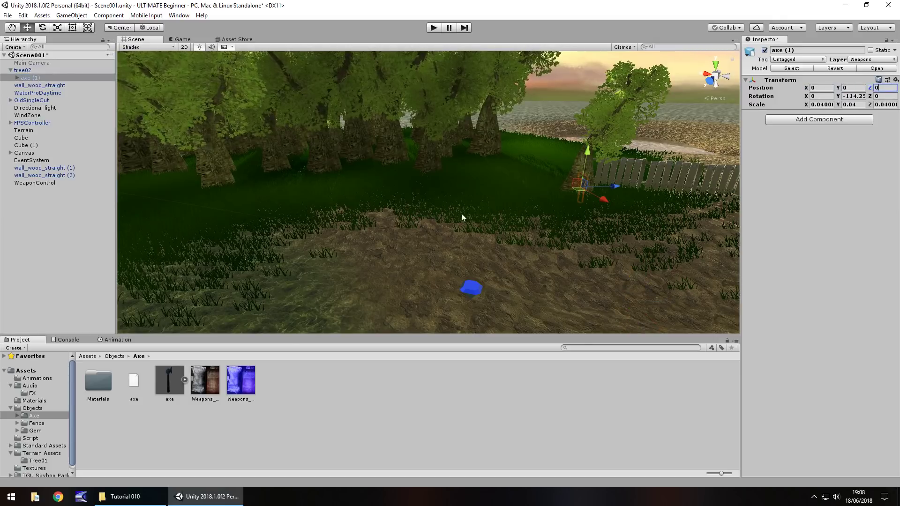
left_click_drag(463, 217, 161, 135, "alt")
left_click_drag(35, 81, 28, 67)
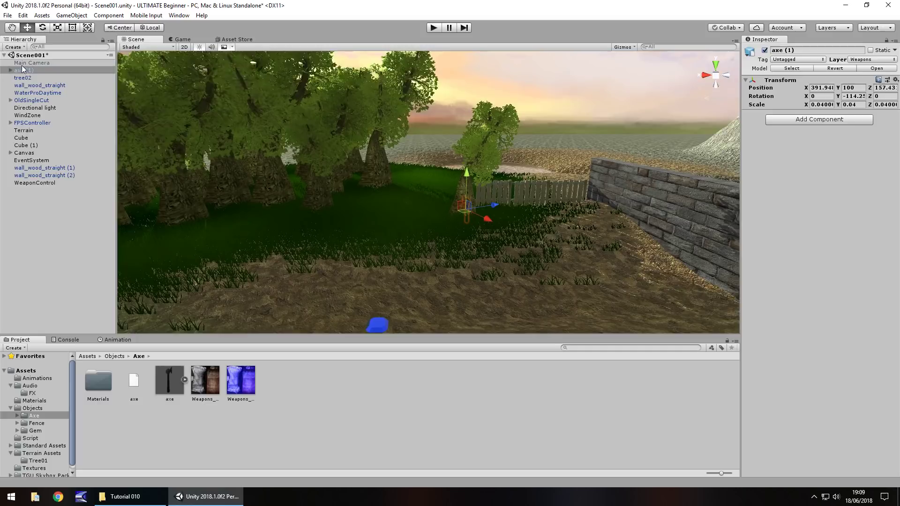
Set the axe copy's Y rotation to 0 and Z rotation to 22.77, and position it with its blade in tree02's trunk
key("f")
left_click_drag(276, 184, 385, 294, "alt")
type("0")
left_click_drag(353, 244, 368, 225)
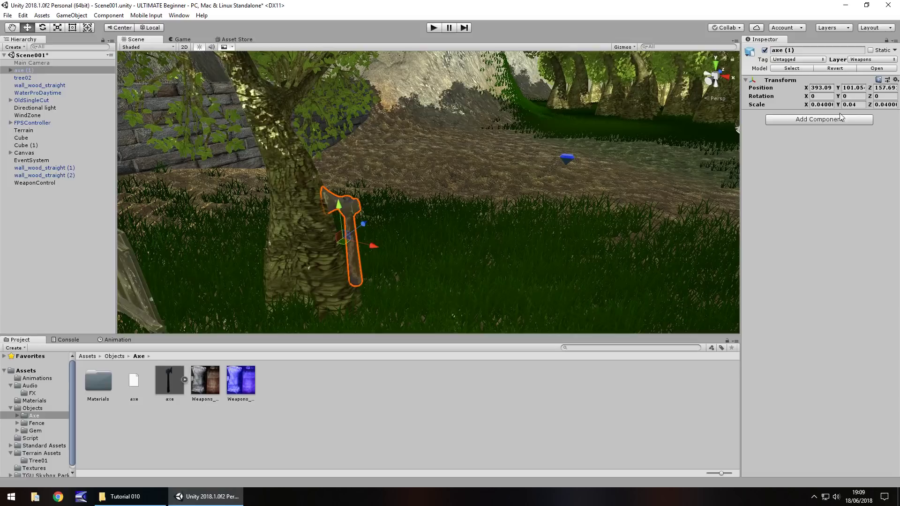
left_click(868, 97)
left_click_drag(868, 97, 899, 97)
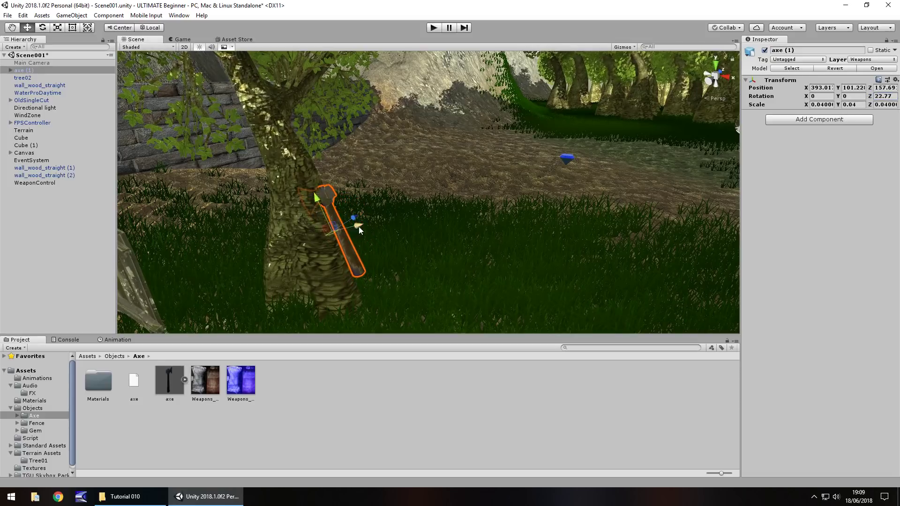
left_click_drag(359, 226, 375, 228)
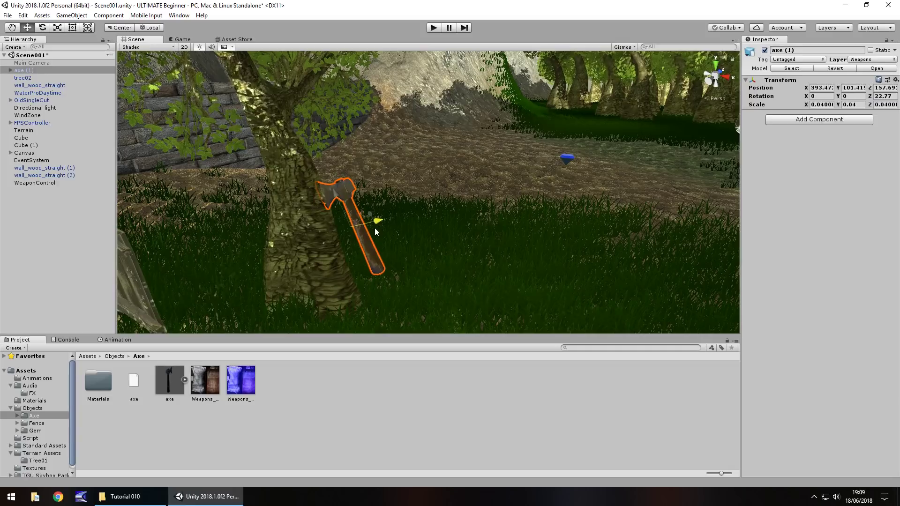
Deactivate the original axe under AxeObject in the FPSController hierarchy
left_click(10, 123)
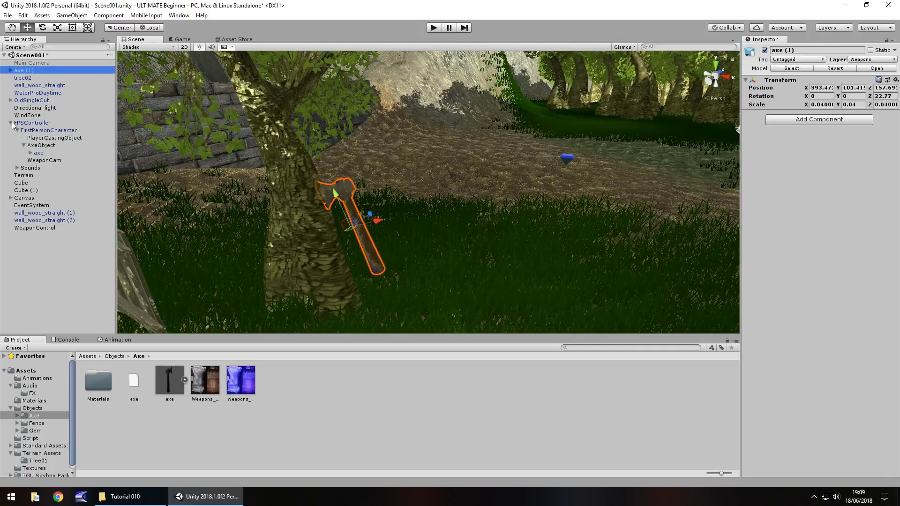
left_click(39, 153)
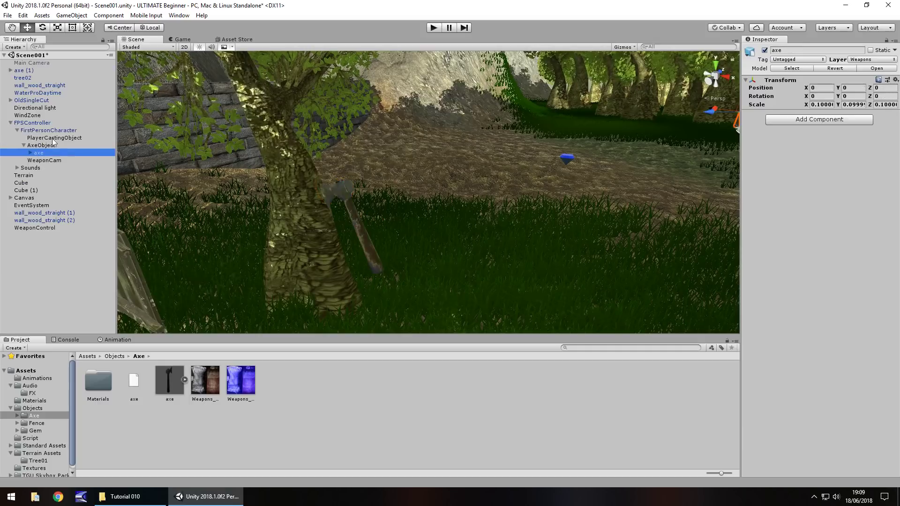
left_click(765, 50)
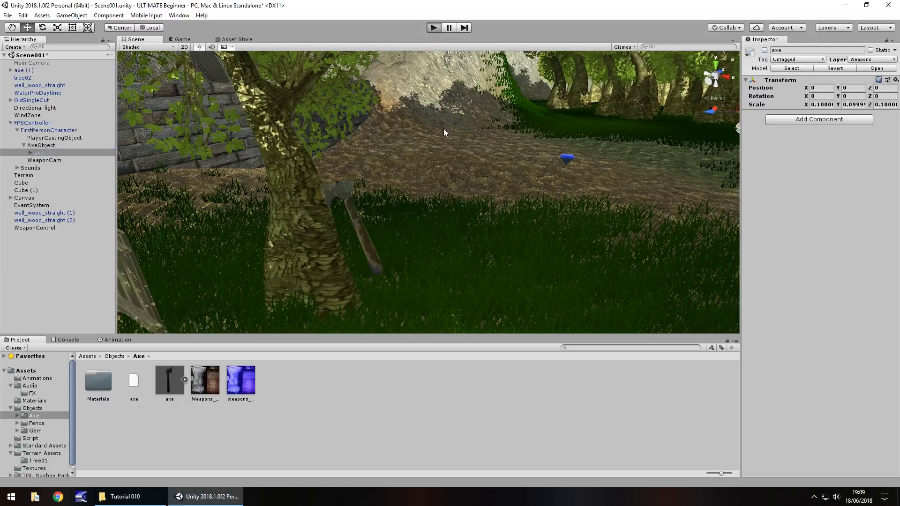
Play-test the scene and walk up to the tree to inspect the axe stuck in its trunk
key("ctrl+p")
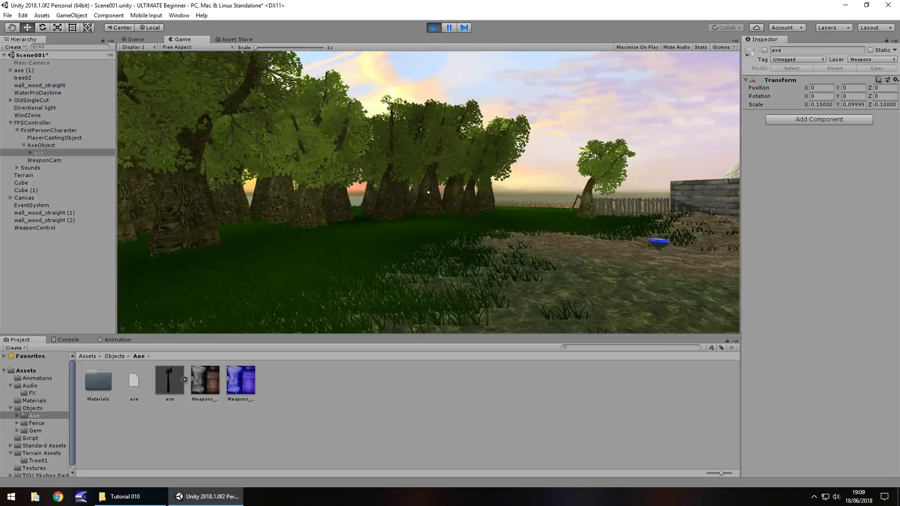
key("w")
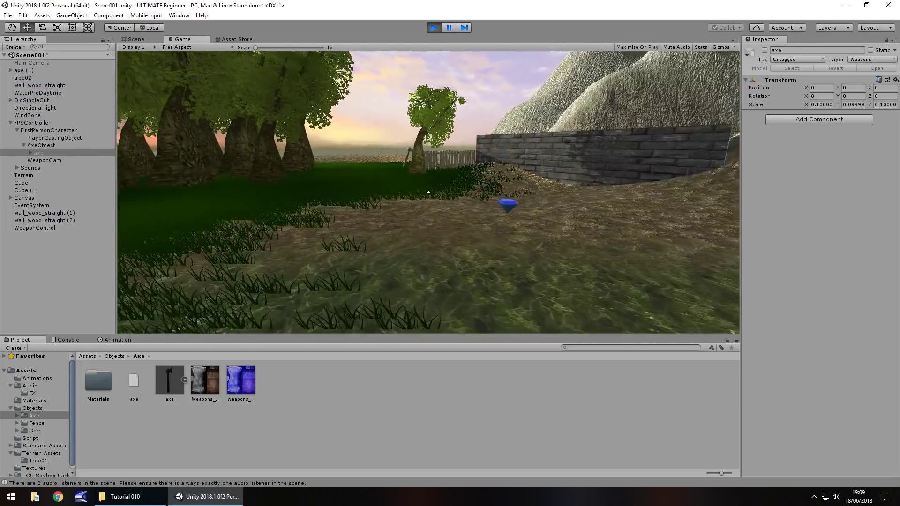
key("w")
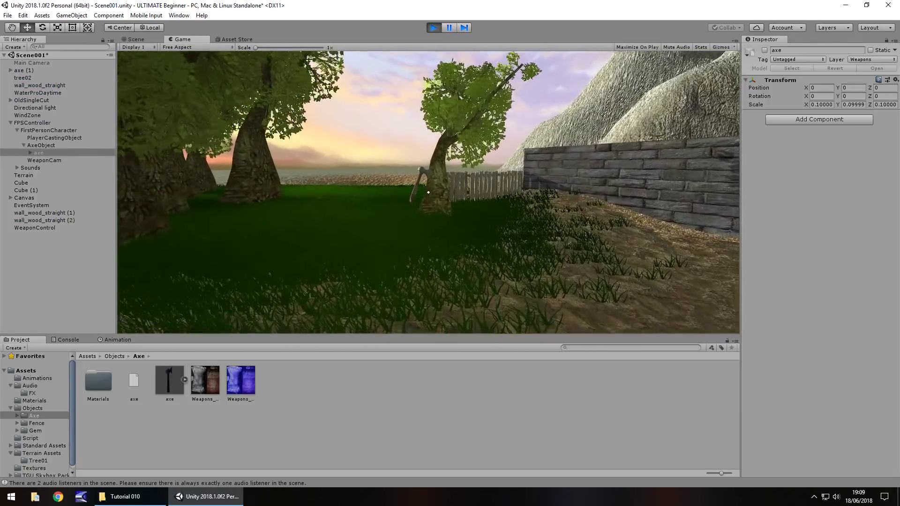
key("w")
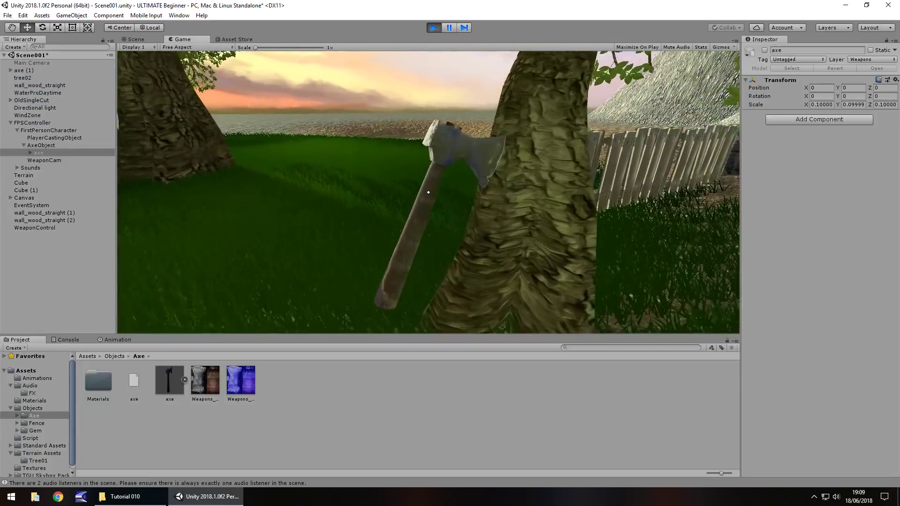
key("w")
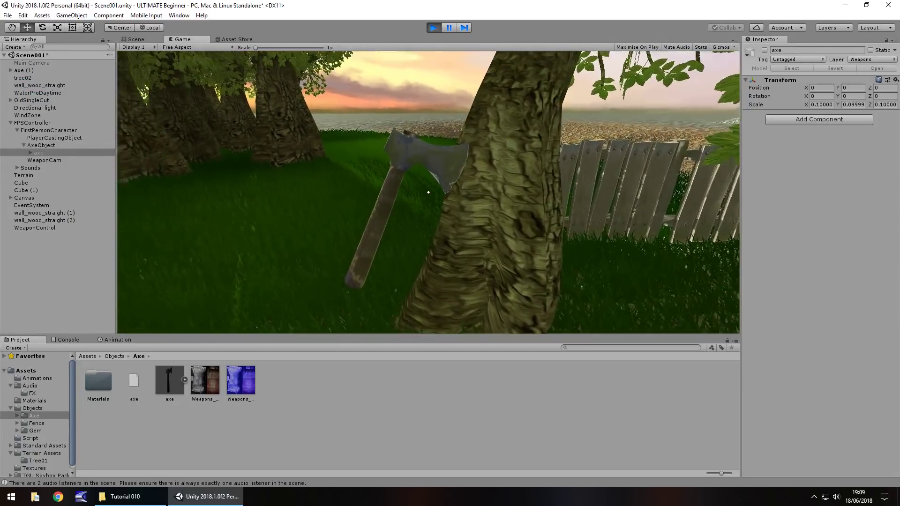
End the play test and nudge the axe copy along its local X axis to about X 393.394, Y 101.386
key("w")
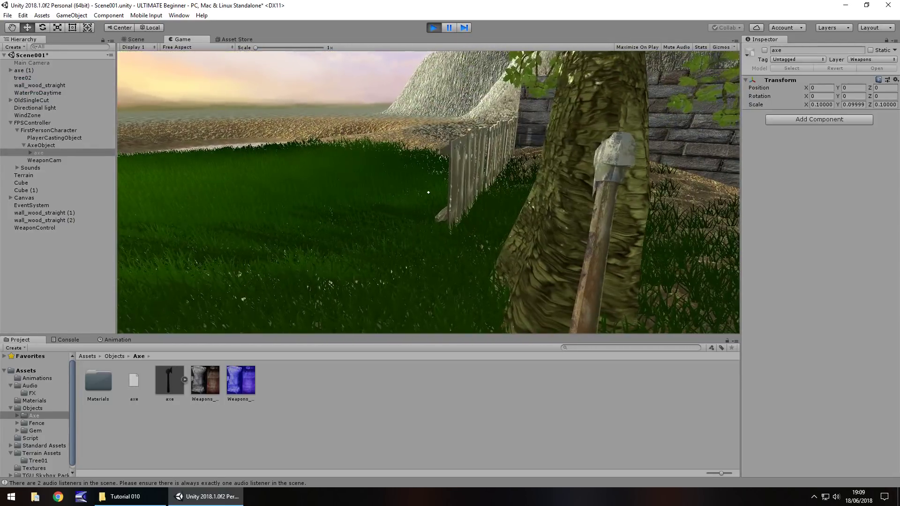
key("ctrl+p")
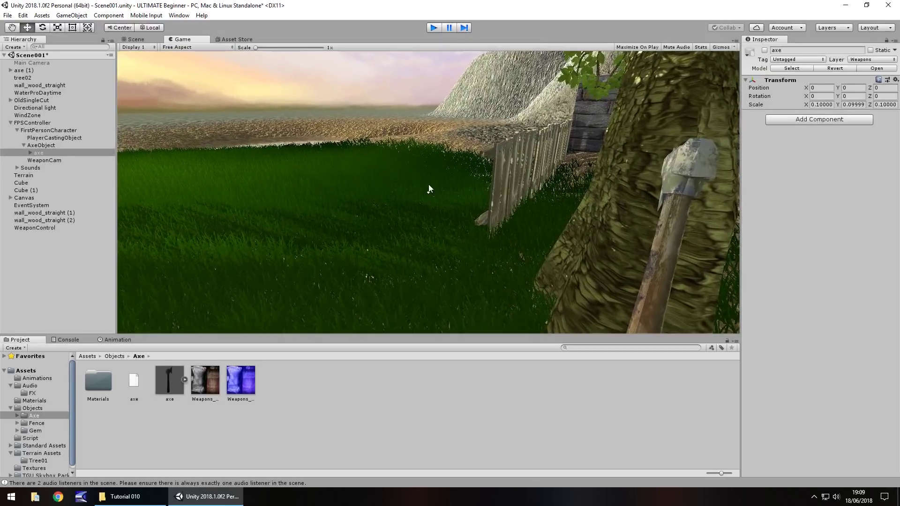
left_click(347, 191)
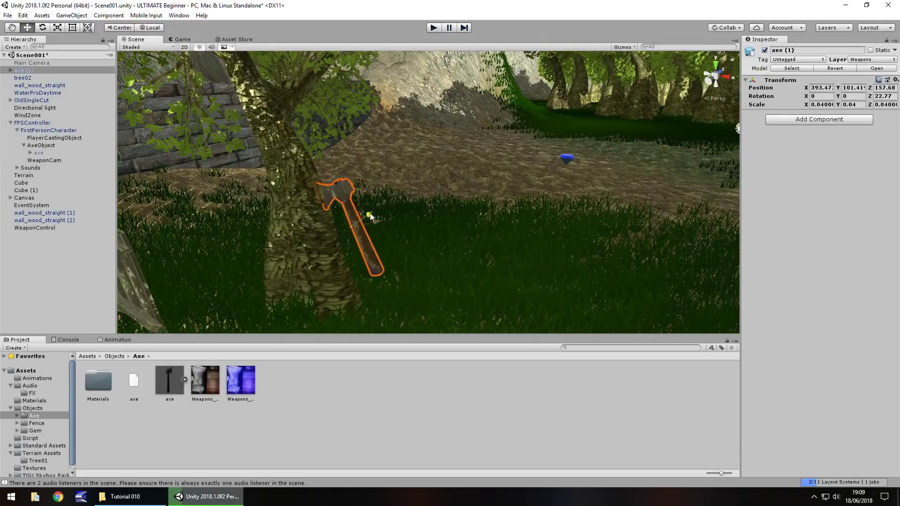
right_click_drag(368, 217, 309, 215)
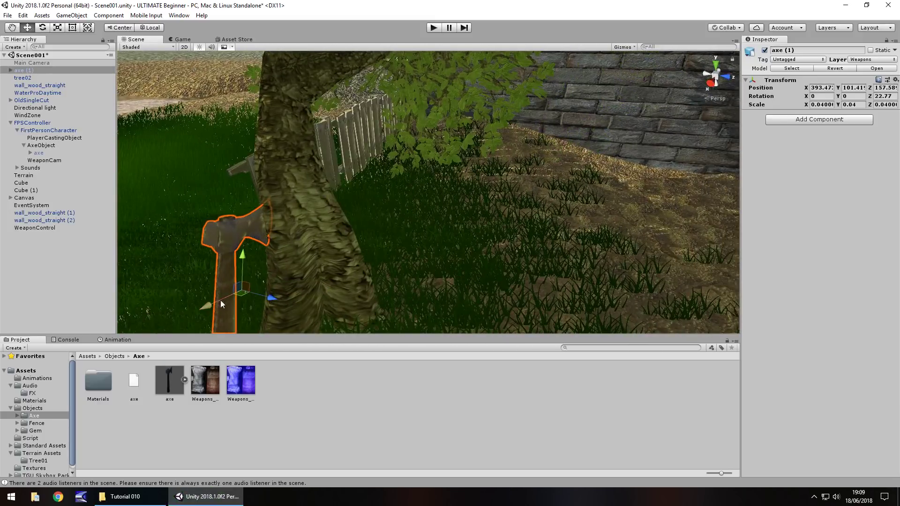
left_click_drag(220, 300, 253, 295)
right_click_drag(253, 295, 357, 100)
right_click_drag(295, 169, 313, 150)
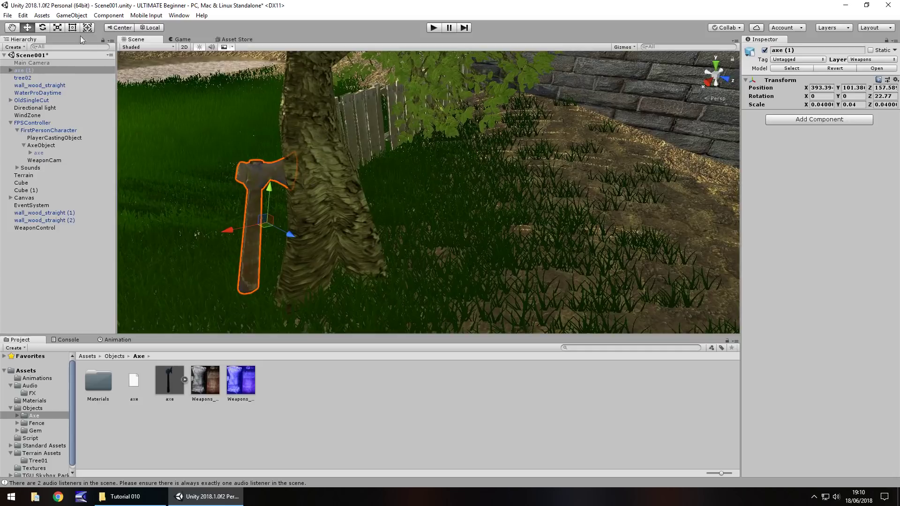
Create a cube at the axe copy's location and move it out of the axe to the scene's root level
right_click(21, 71)
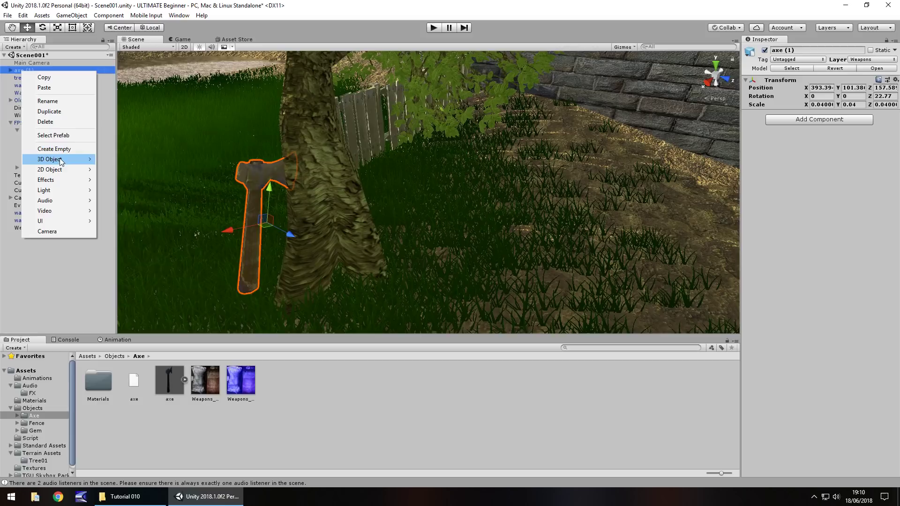
left_click(140, 159)
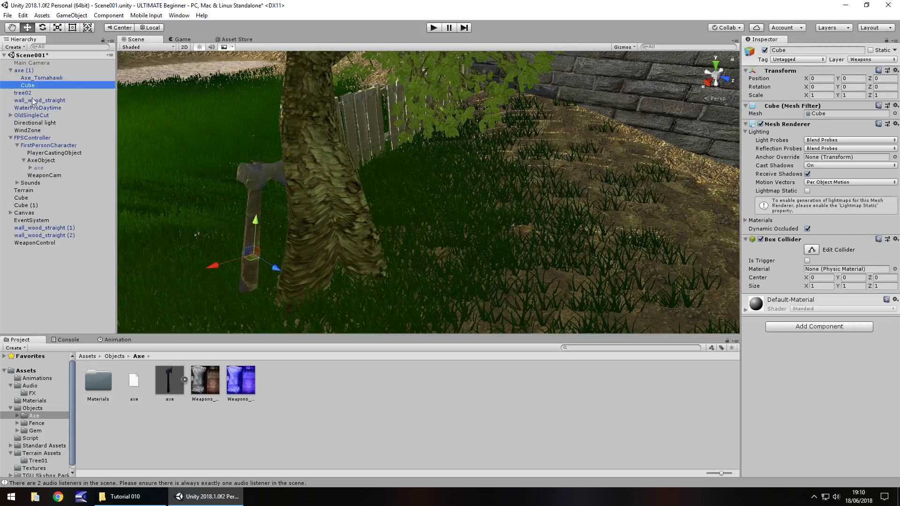
left_click_drag(27, 87, 30, 68)
Set the cube's scale to 1, 1, 1 and move it up over the axe to about X 393.064, Y 102.171
left_click(826, 95)
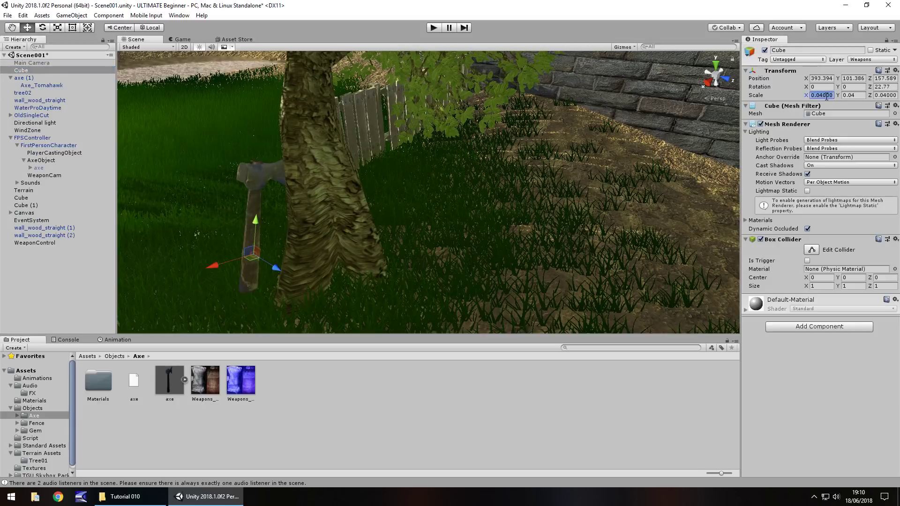
type("1")
key("Tab")
type("1")
key("Tab")
type("1")
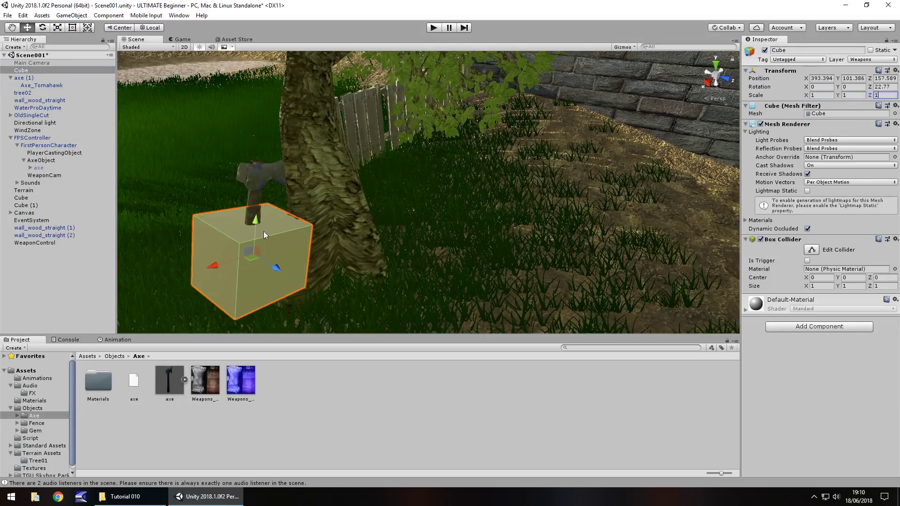
left_click_drag(263, 231, 271, 171)
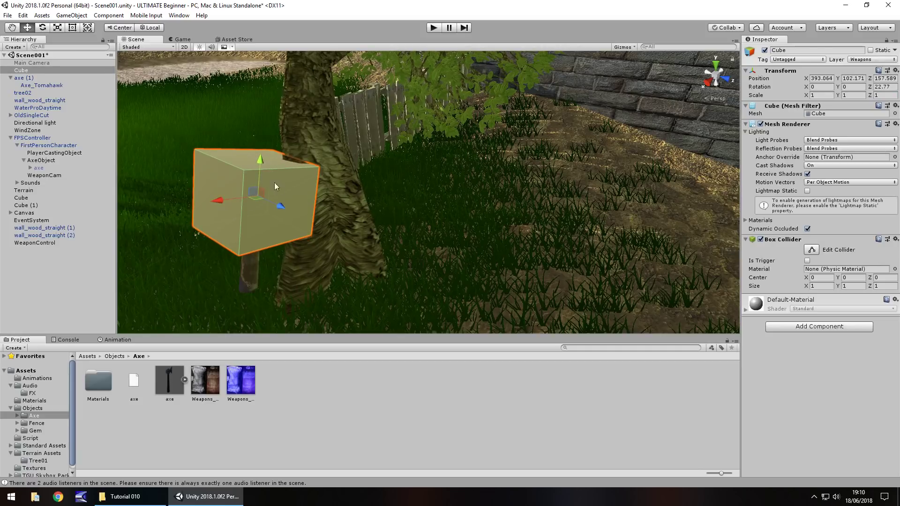
Set the cube's X scale to 0.7 and disable its Mesh Renderer
left_click(825, 95)
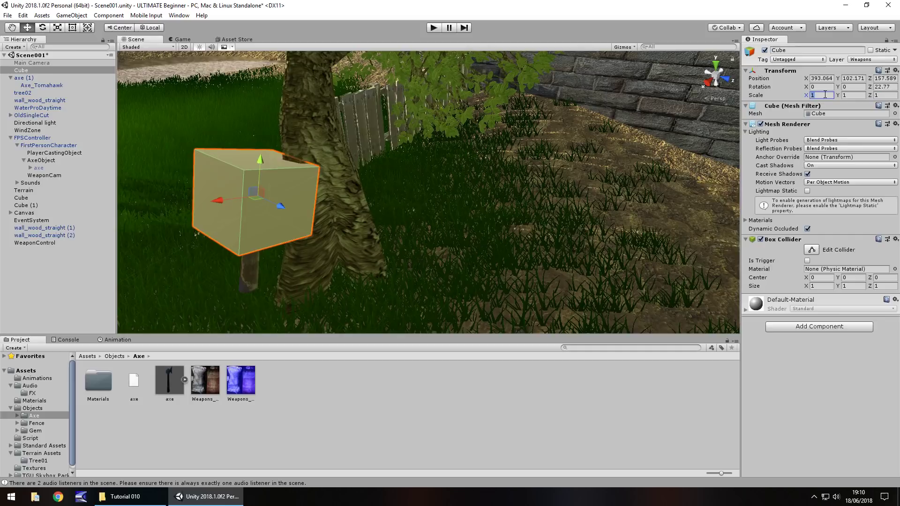
type("0.7")
key("Return")
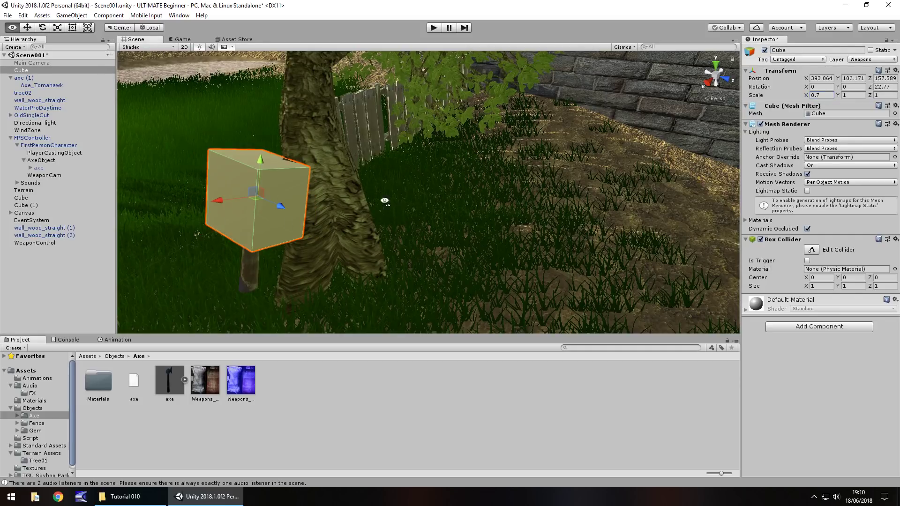
left_click_drag(385, 200, 299, 216, "alt")
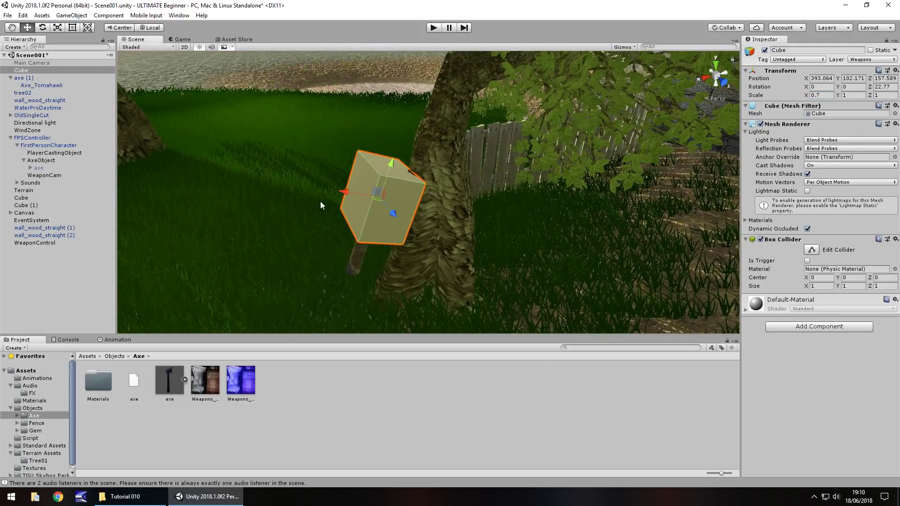
left_click(760, 124)
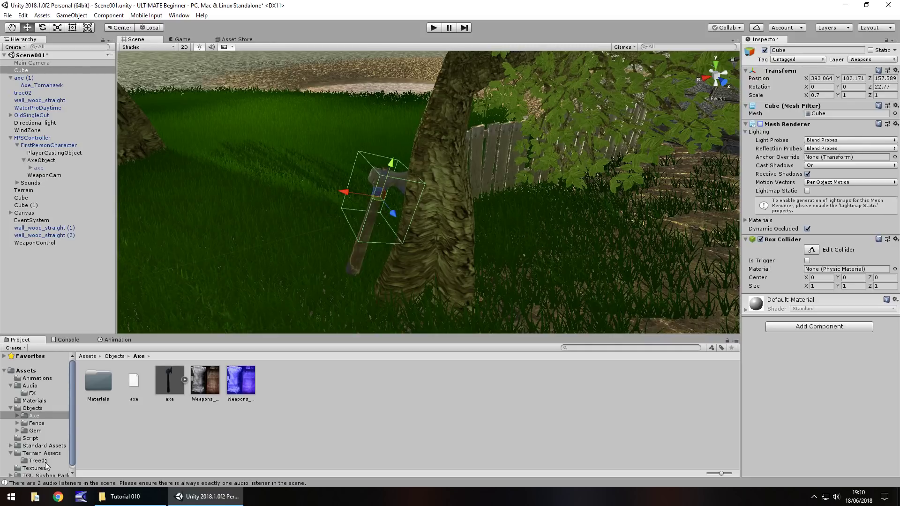
Create a C# script named AxeTake in the Script folder and open it in Visual Studio
left_click(30, 438)
right_click(251, 375)
mouse_move(318, 183)
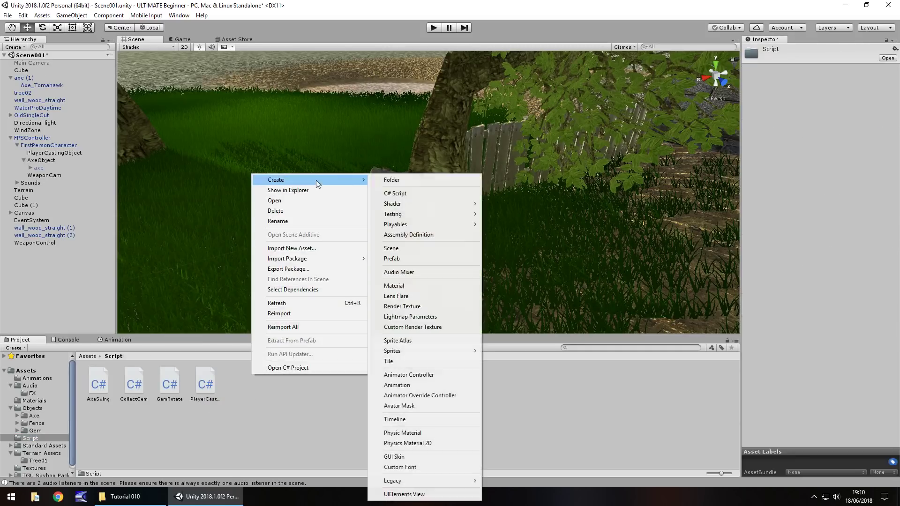
left_click(412, 193)
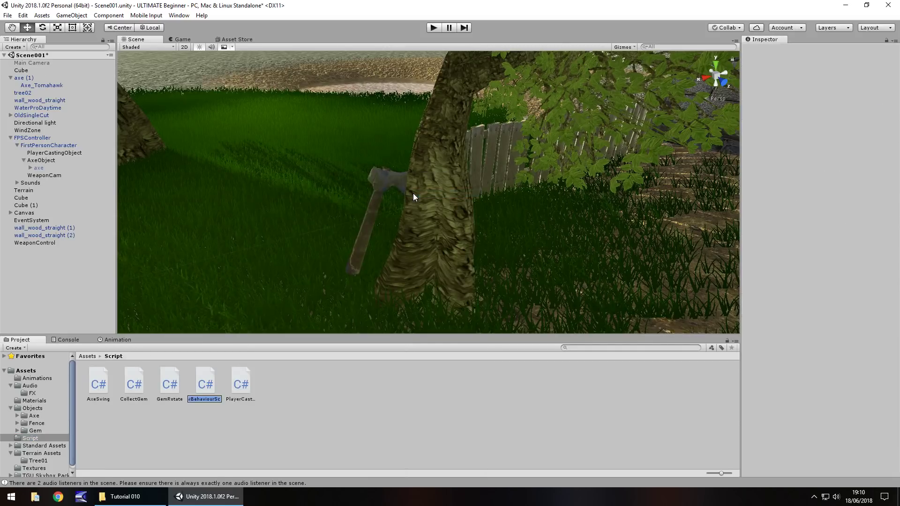
type("AxeTake")
key("Return")
key("Return")
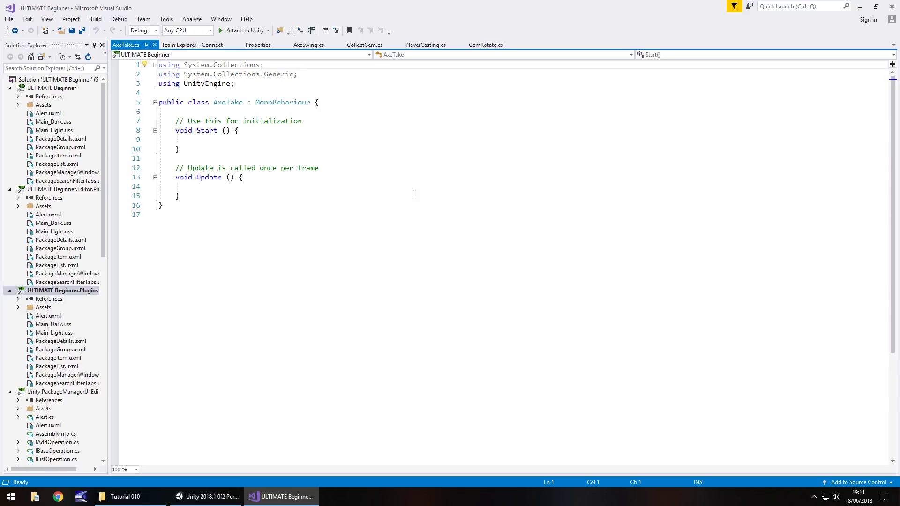
Review CollectGem.cs and copy its class body from the TheDistance declaration through the end of OnMouseExit
left_click(370, 44)
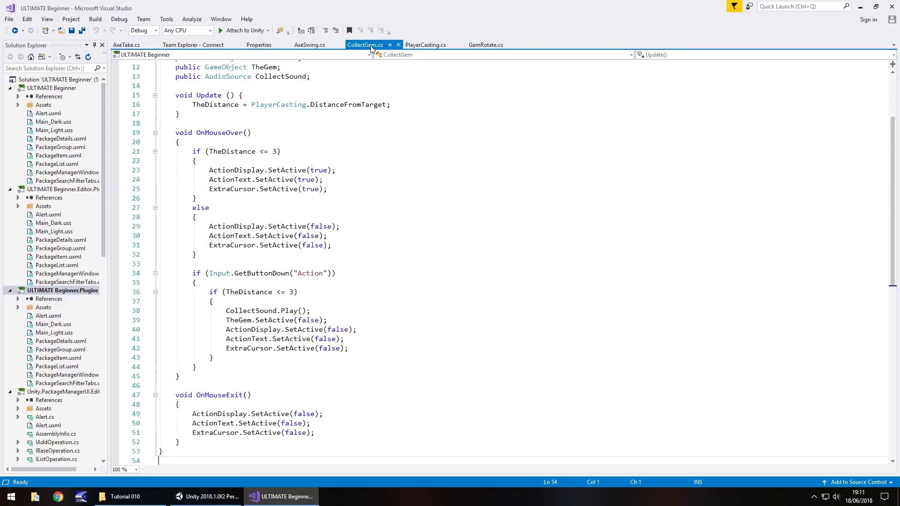
scroll(340, 176, "up", 4)
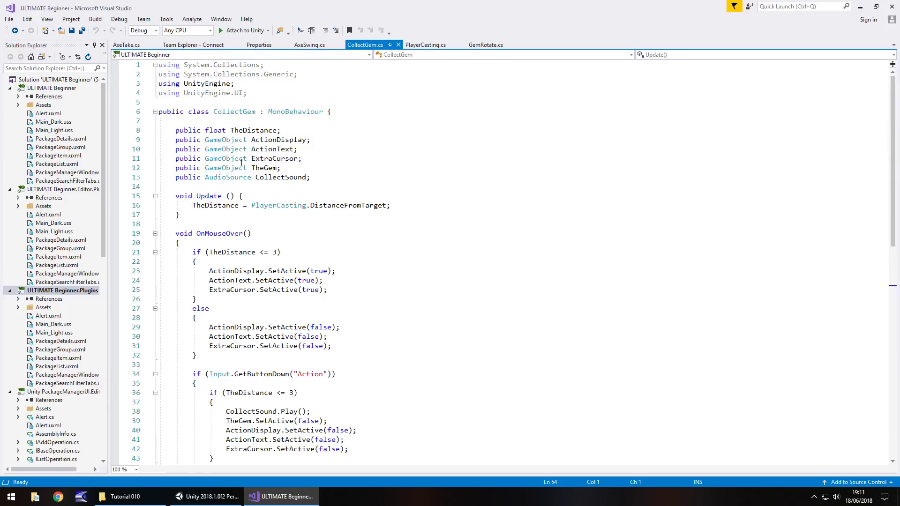
scroll(252, 188, "down", 10)
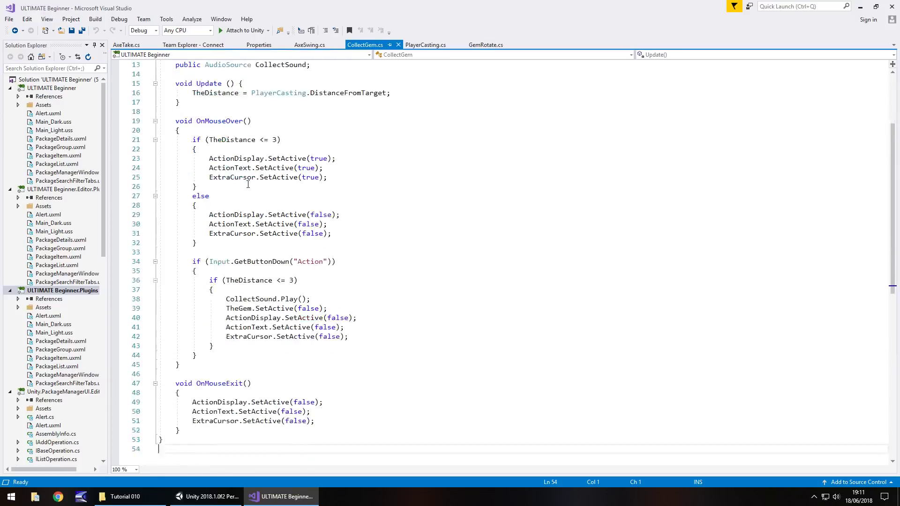
scroll(251, 188, "up", 3)
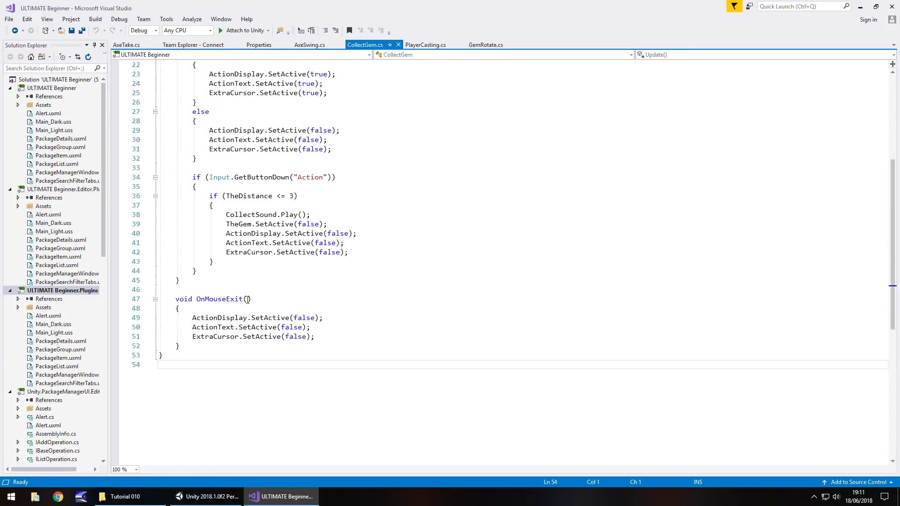
scroll(237, 281, "up", 7)
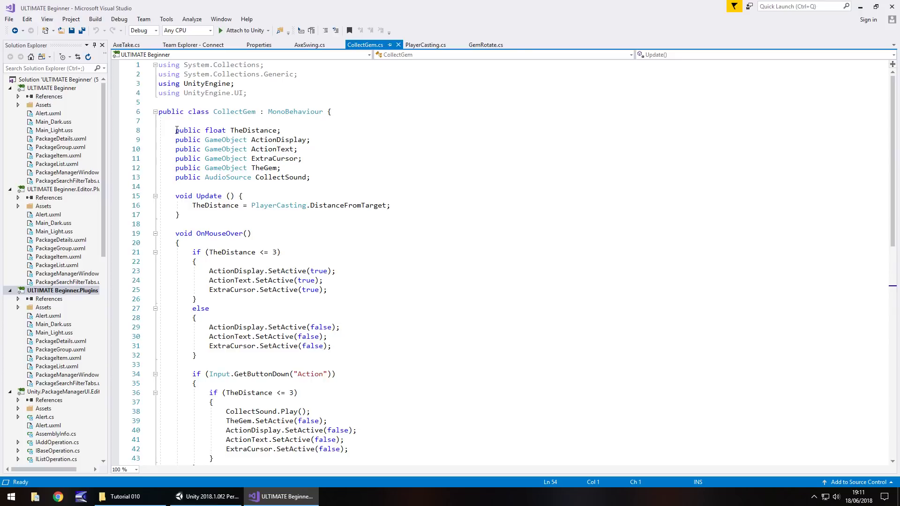
left_click_drag(176, 131, 185, 374)
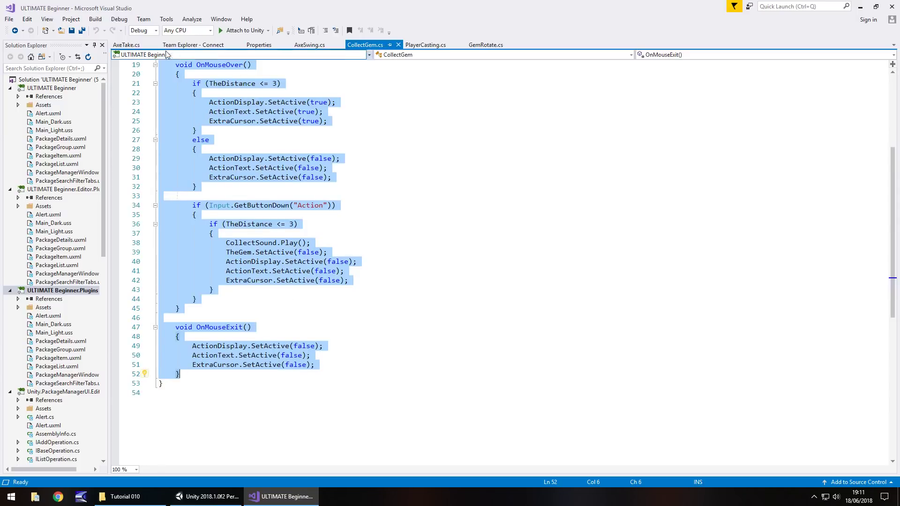
Replace the default Start and Update methods in AxeTake.cs with the code copied from CollectGem.cs
left_click(126, 45)
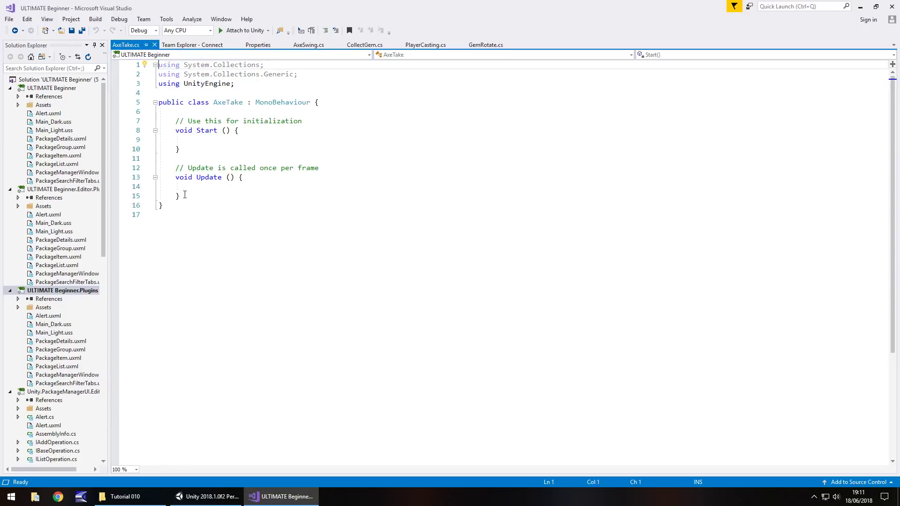
left_click_drag(185, 194, 158, 122)
key("BackSpace")
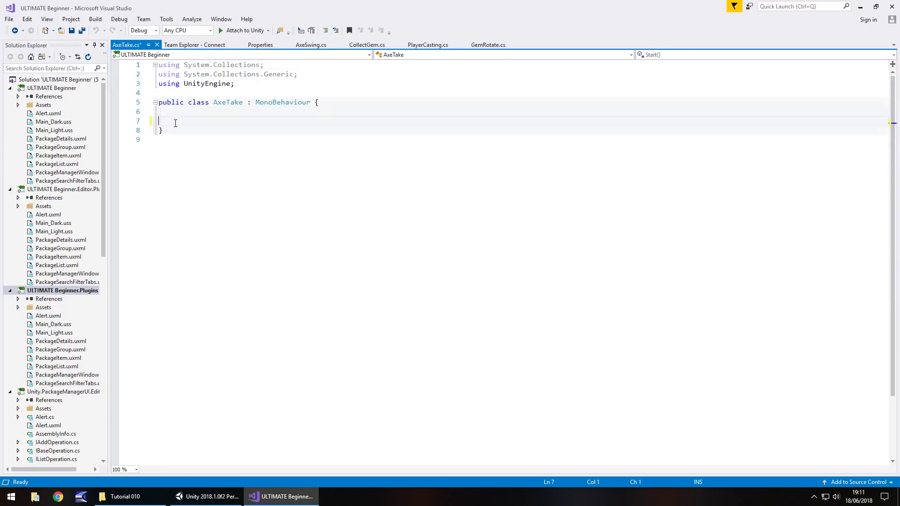
key("Return")
key("Up")
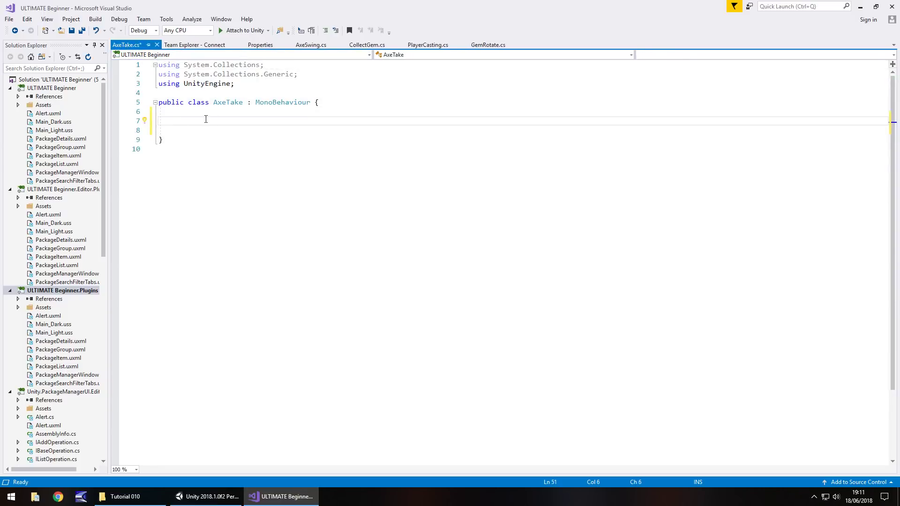
key("ctrl+v")
Add the directive "using UnityEngine.UI;" below "using UnityEngine;" in AxeTake.cs
scroll(235, 256, "up", 3)
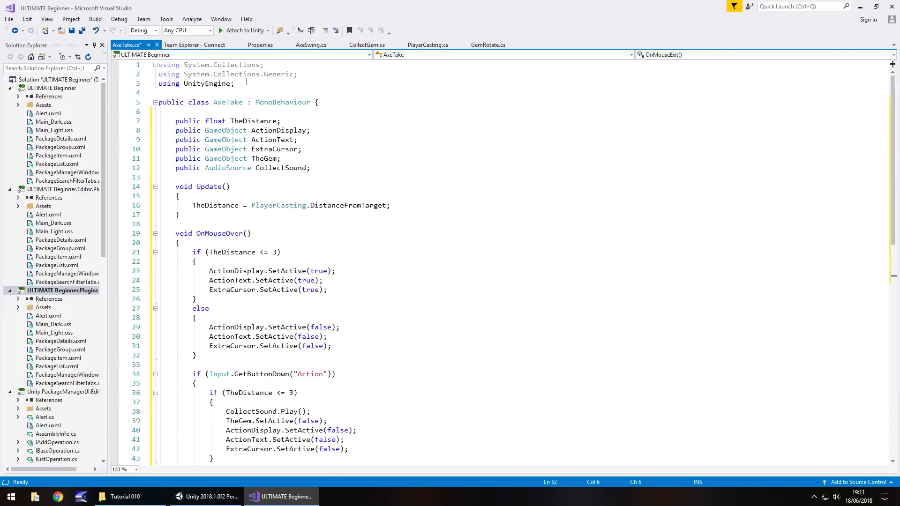
left_click(244, 82)
key("Return")
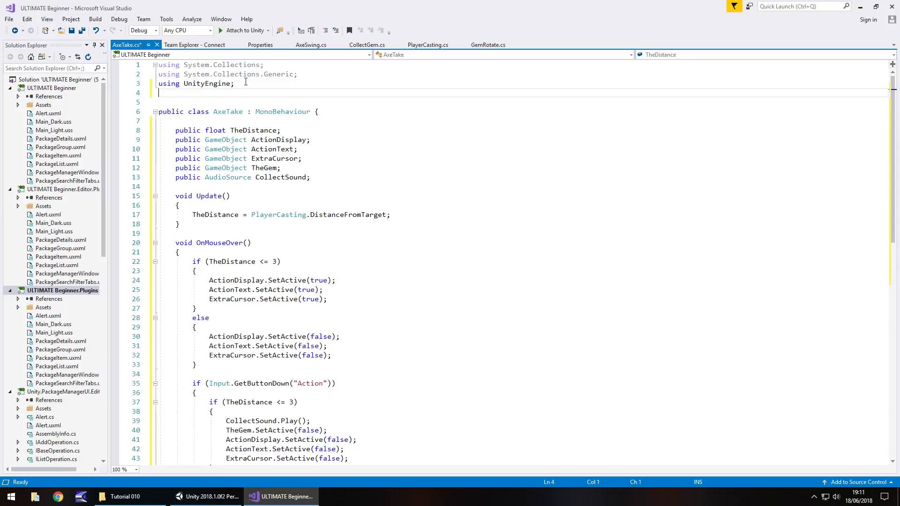
type("using Unity")
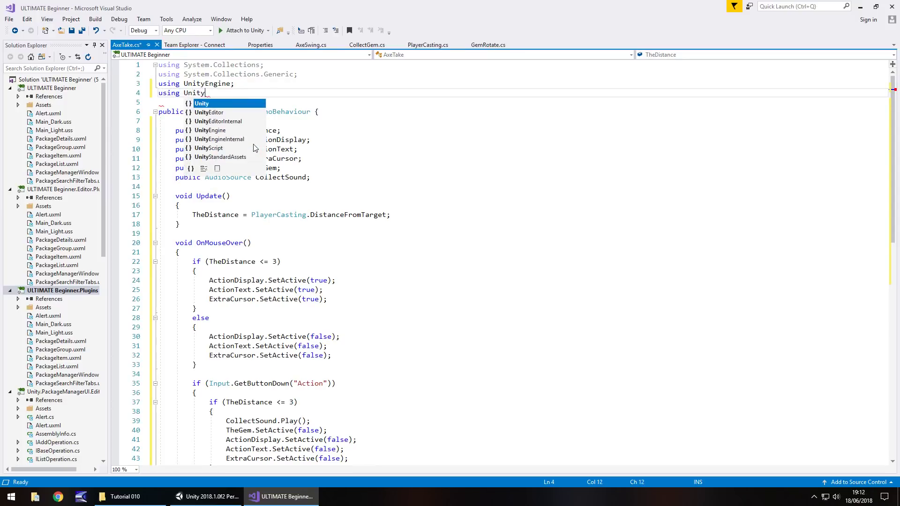
type("Engine.")
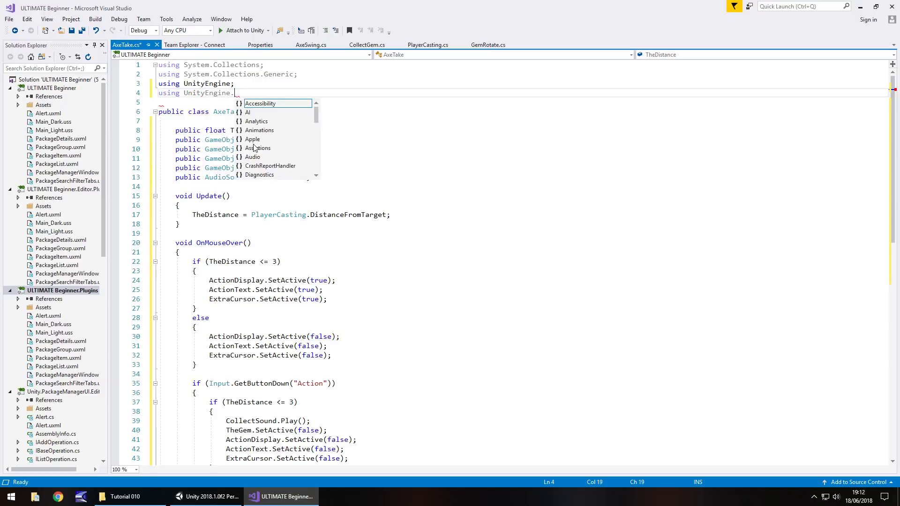
type("UI;")
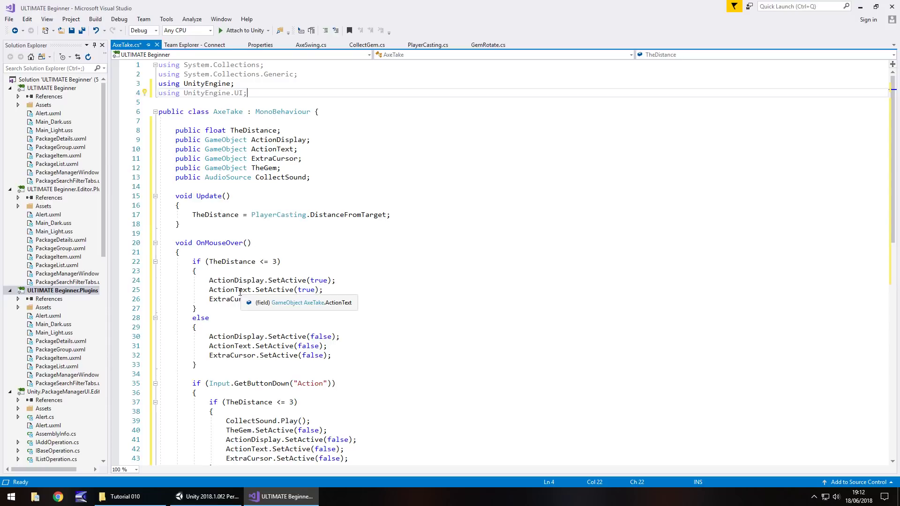
Review the copied OnMouseOver code in AxeTake.cs, checking how ActionDisplay is used against CollectGem.cs
scroll(282, 336, "down", 1)
scroll(282, 336, "down", 7)
scroll(272, 323, "up", 8)
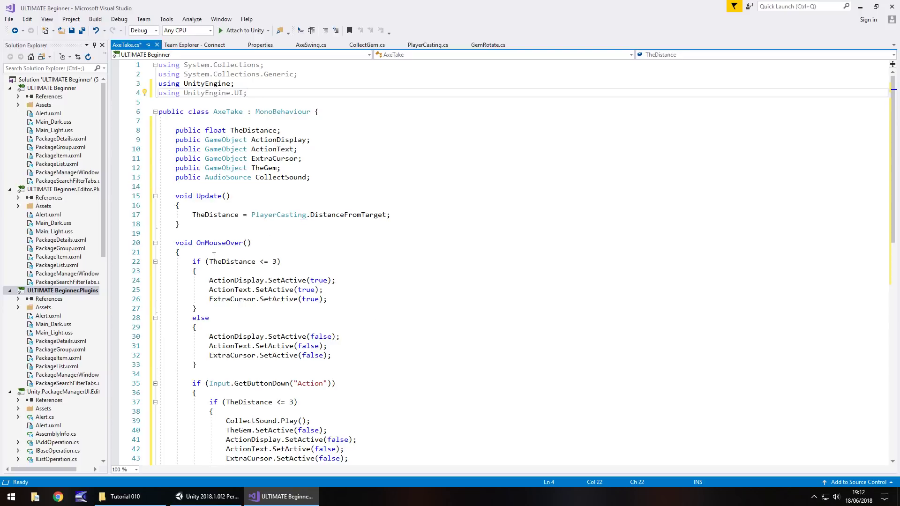
left_click_drag(209, 280, 335, 283)
left_click(242, 281)
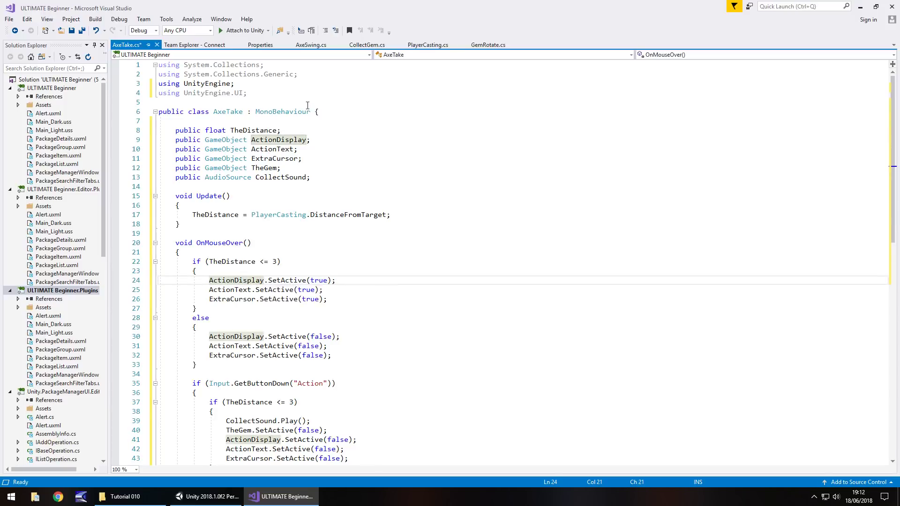
left_click(367, 45)
left_click(127, 45)
Insert ActionText.GetComponent<Text>().text = "Take Axe"; above ActionDisplay.SetActive(true) in OnMouseOver's first distance check and save the script
left_click(210, 280)
key("Return")
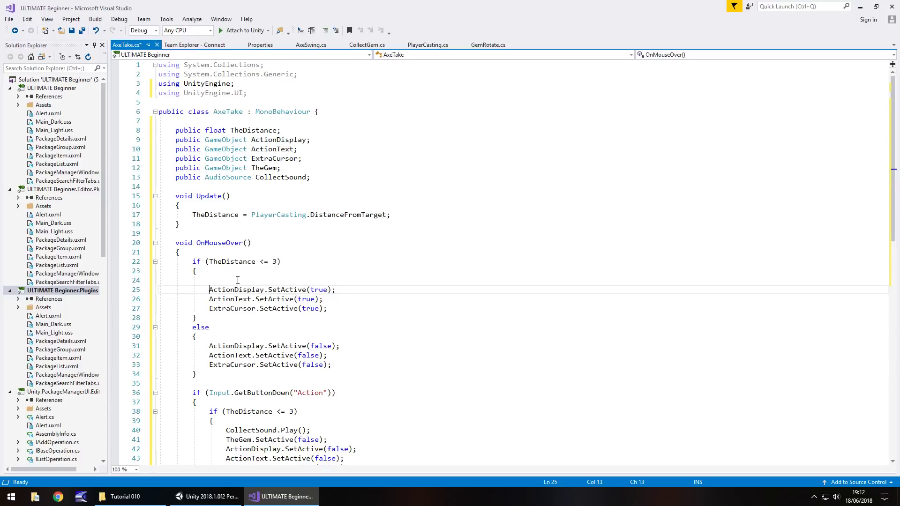
left_click(236, 280)
type("Act")
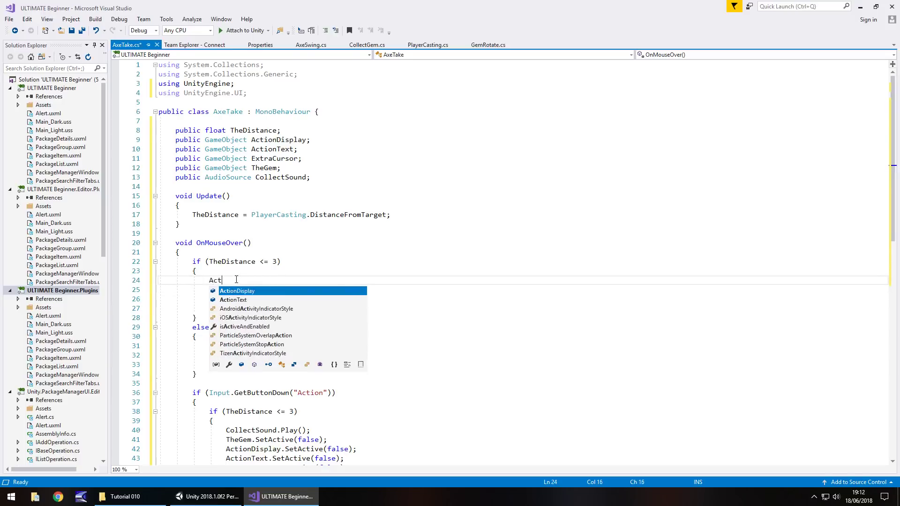
type("ionText.")
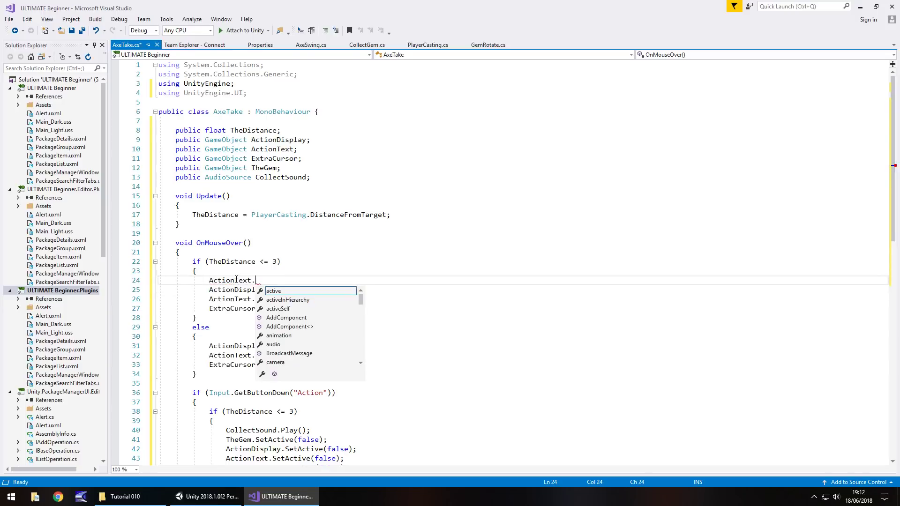
type("GetComponent<")
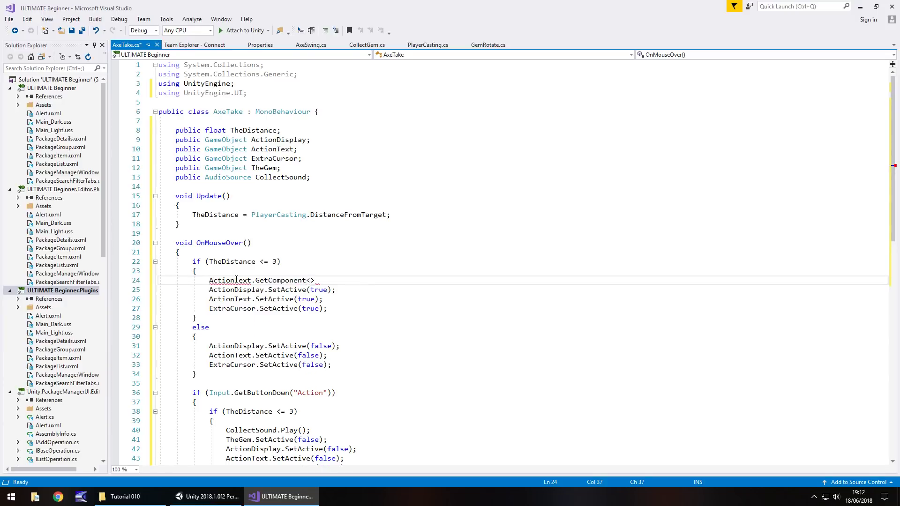
type("Text")
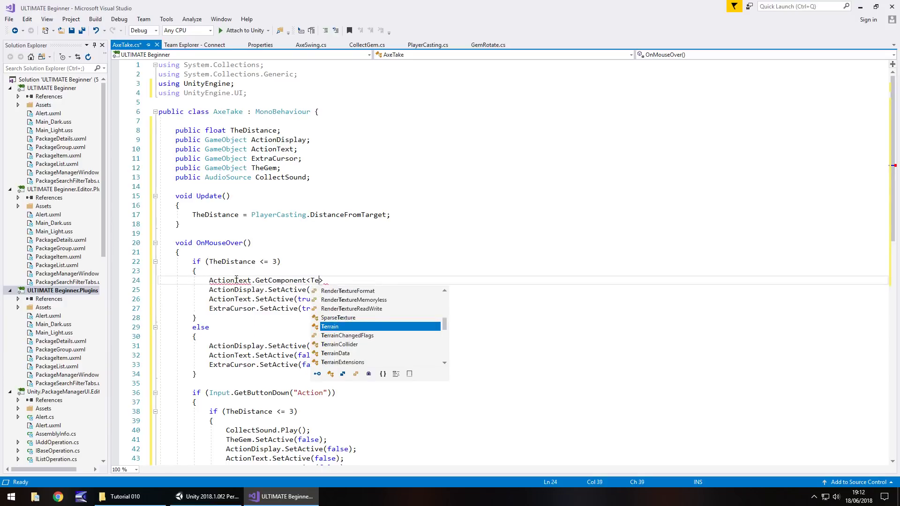
type(">()")
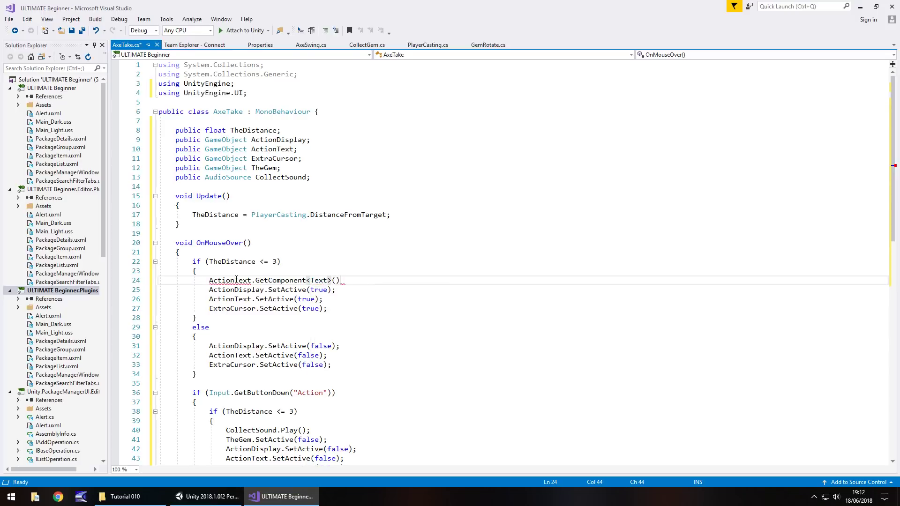
type(".text = \"Take A")
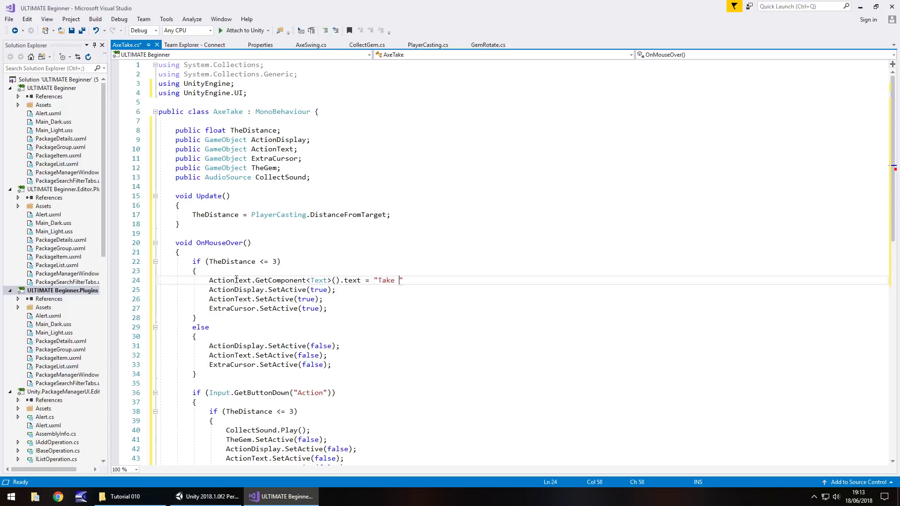
type("xe\";")
key("ctrl+s")
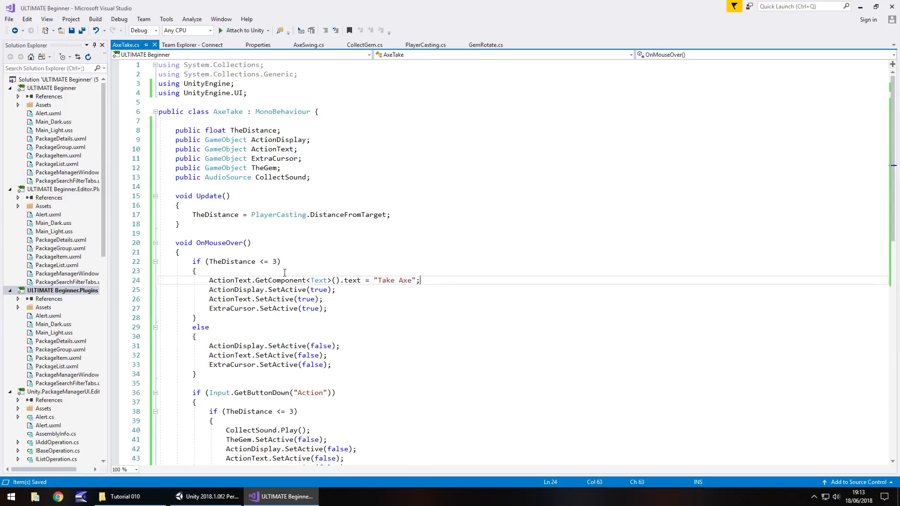
Delete the CollectSound AudioSource declaration and the CollectSound.Play(); call from AxeTake.cs
scroll(281, 279, "down", 2)
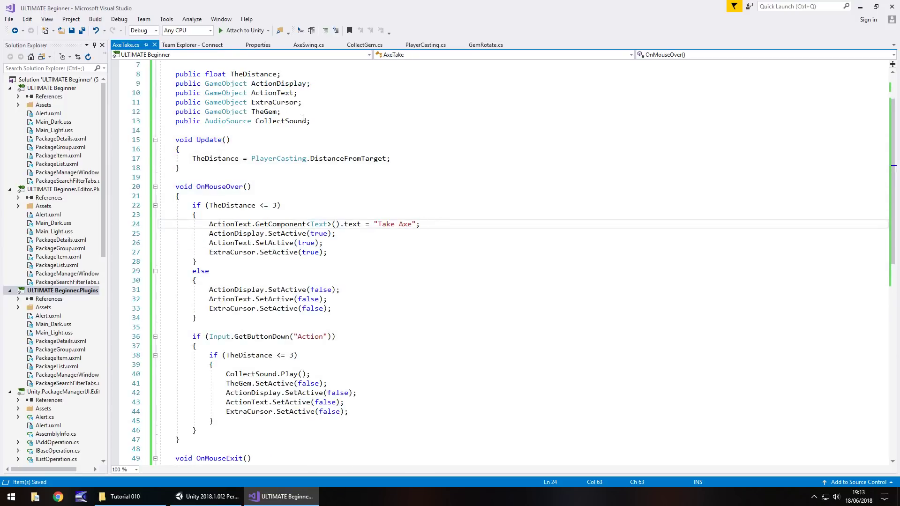
left_click_drag(326, 122, 159, 121)
key("BackSpace")
key("BackSpace")
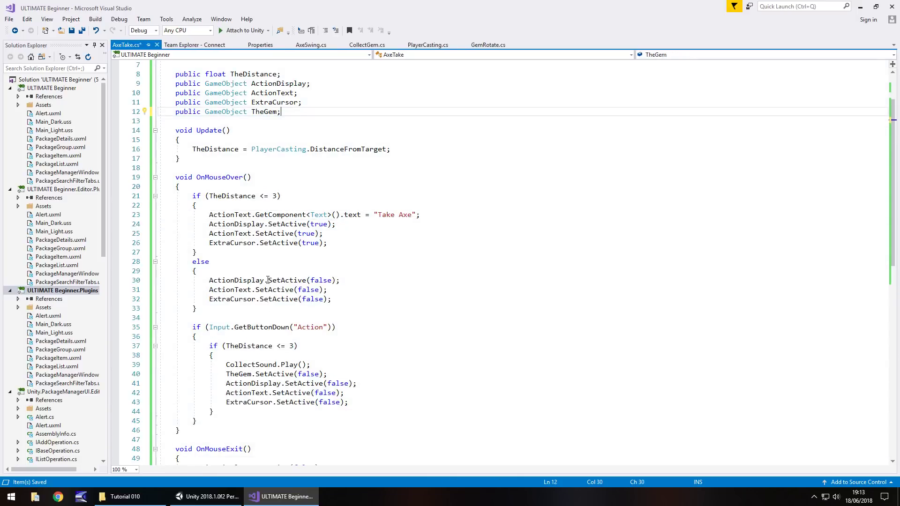
left_click_drag(310, 365, 146, 364)
key("BackSpace")
key("BackSpace")
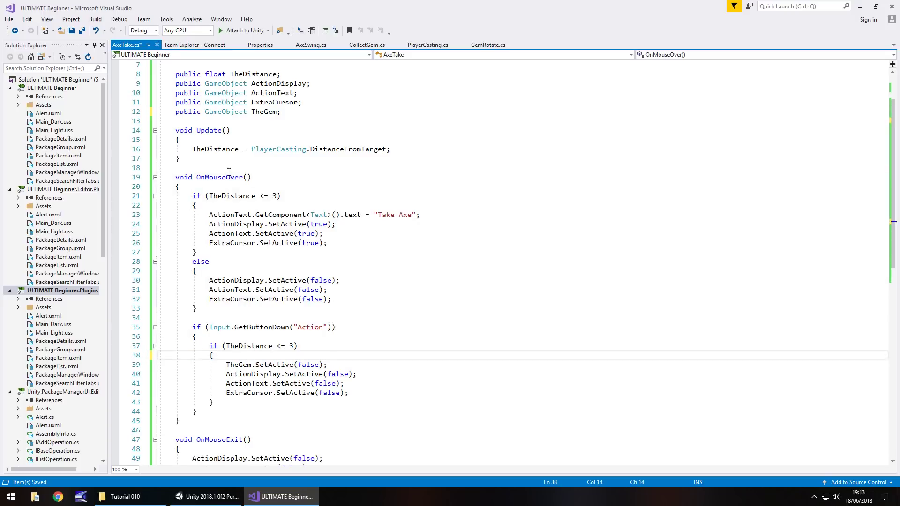
Rename the TheGem GameObject variable to FakeAxe in its declaration
scroll(276, 110, "up", 2)
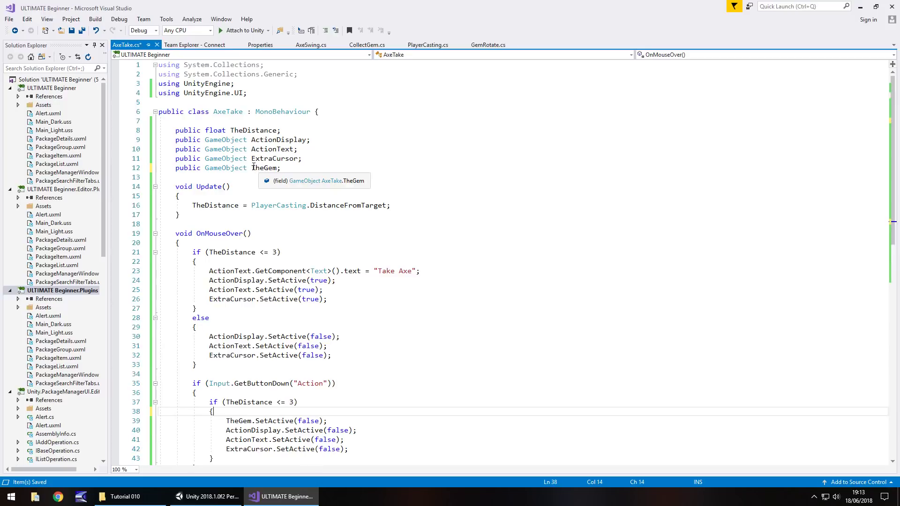
left_click_drag(252, 168, 265, 168)
key("Insert")
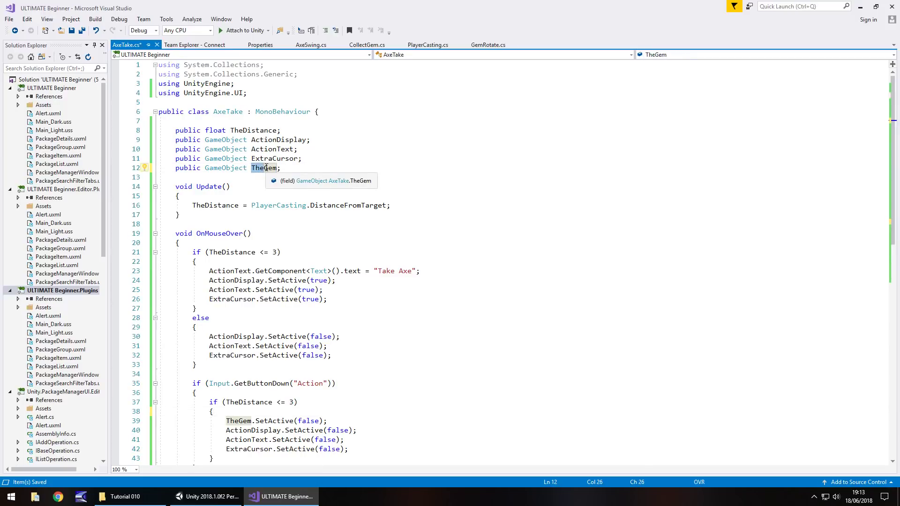
key("Delete")
key("Delete")
key("Delete")
key("Delete")
key("Insert")
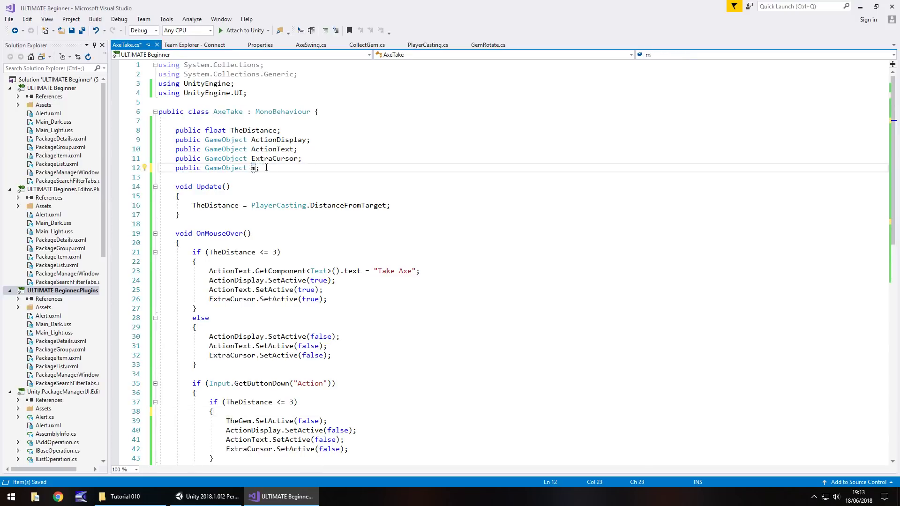
type("FakeAx")
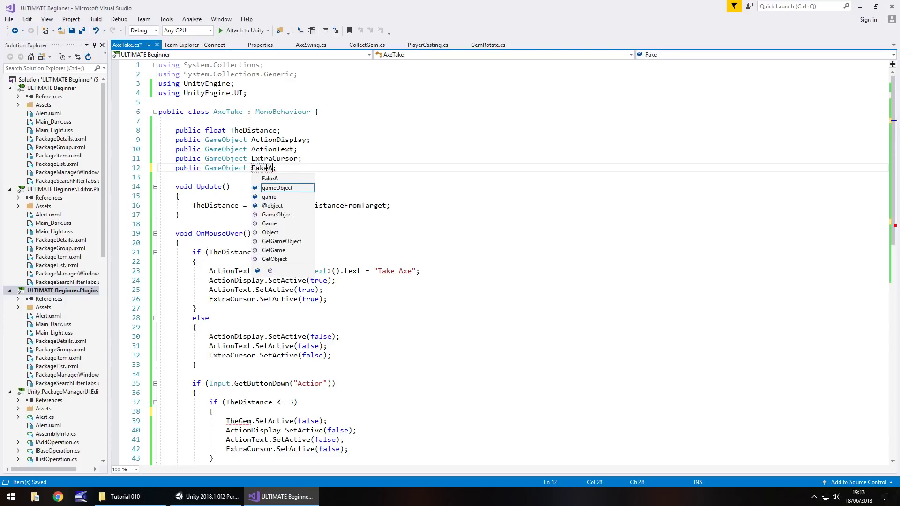
type("e")
Declare "public GameObject RealAxe;" on a new line below the FakeAxe declaration
left_click(294, 169)
key("Return")
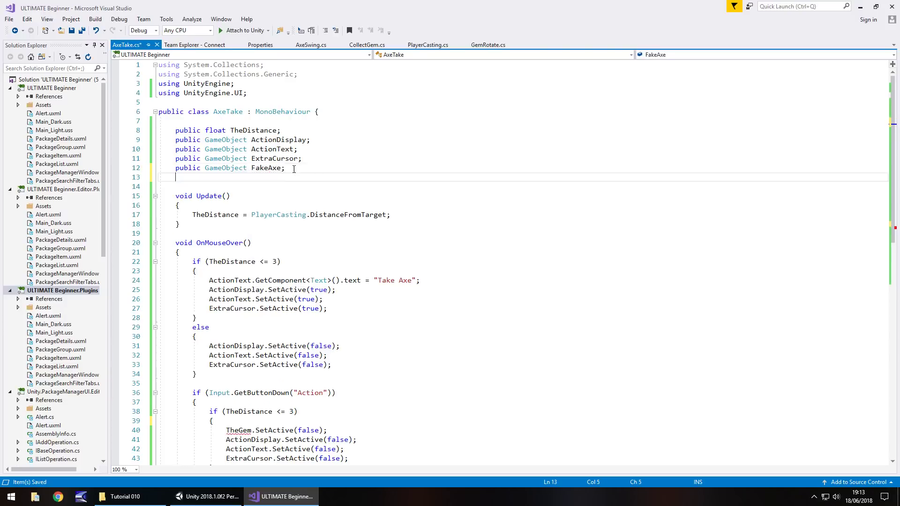
type("publ")
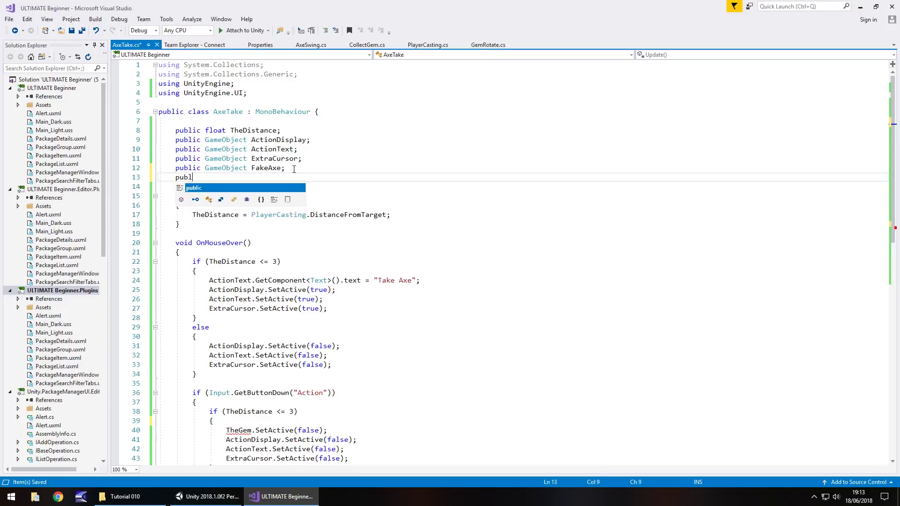
type("ic Game")
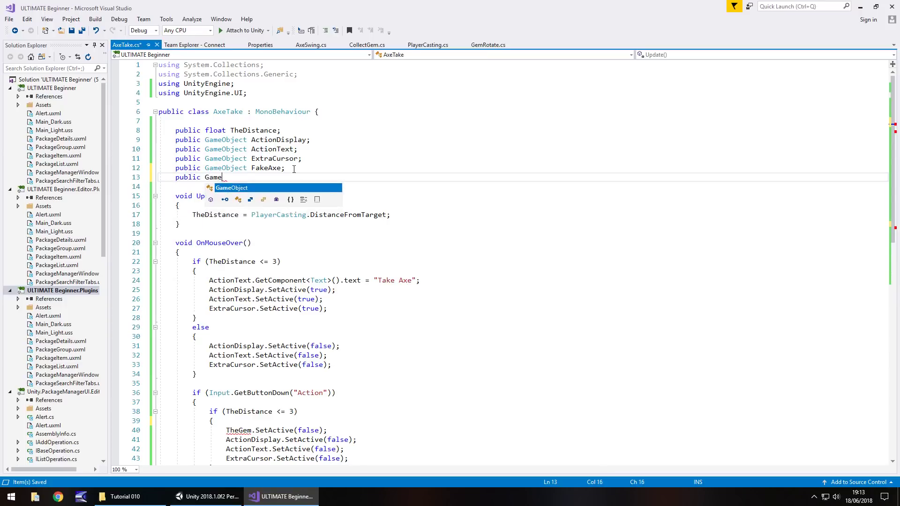
type("Object")
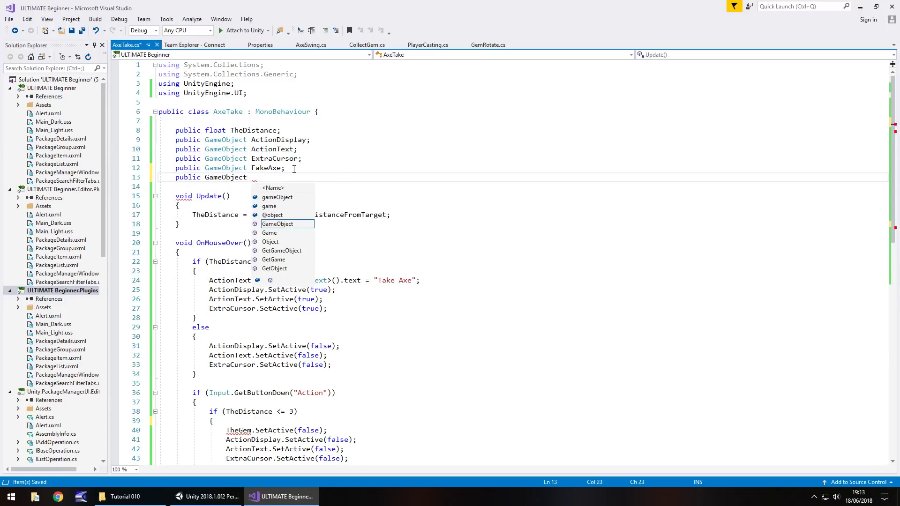
type(" RealAxe;")
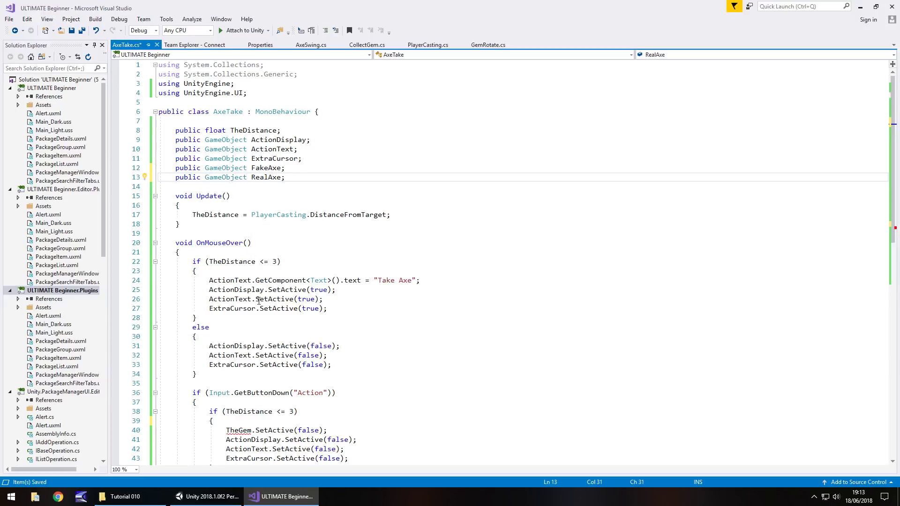
Copy the "Take Axe" text assignment line into the Action button's distance check, above TheGem.SetActive(false)
scroll(258, 301, "down", 3)
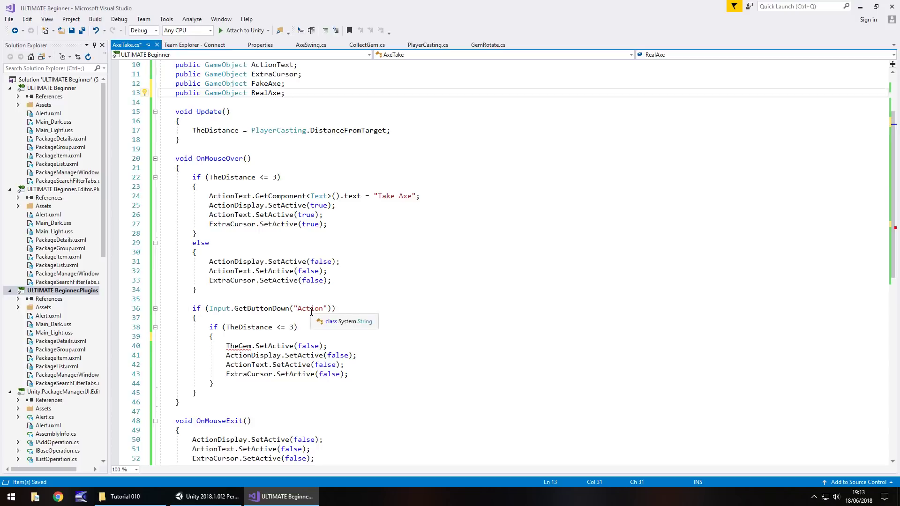
mouse_move(244, 344)
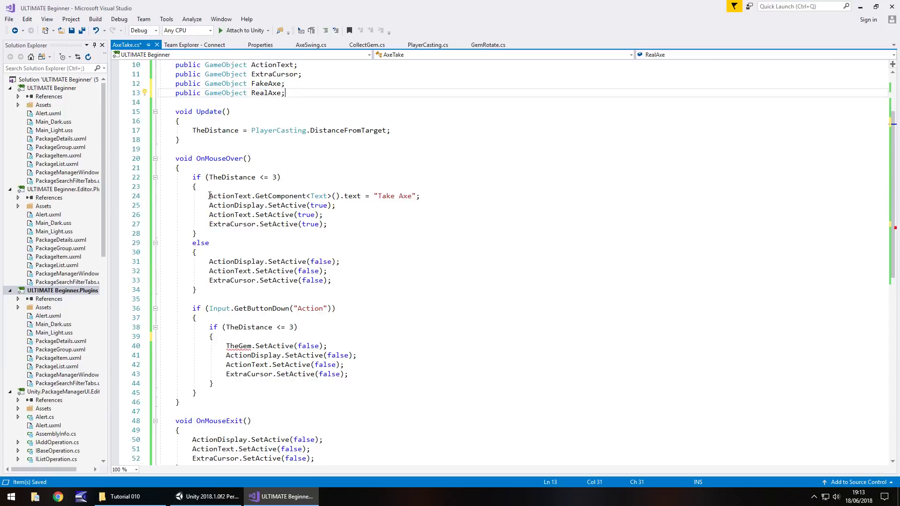
left_click_drag(210, 196, 421, 196)
key("ctrl+c")
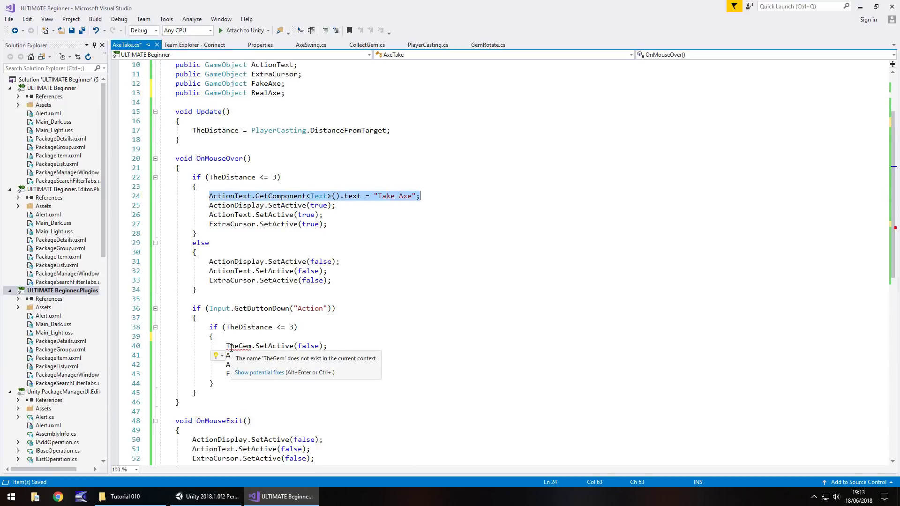
left_click(227, 346)
key("Return")
key("Up")
key("ctrl+v")
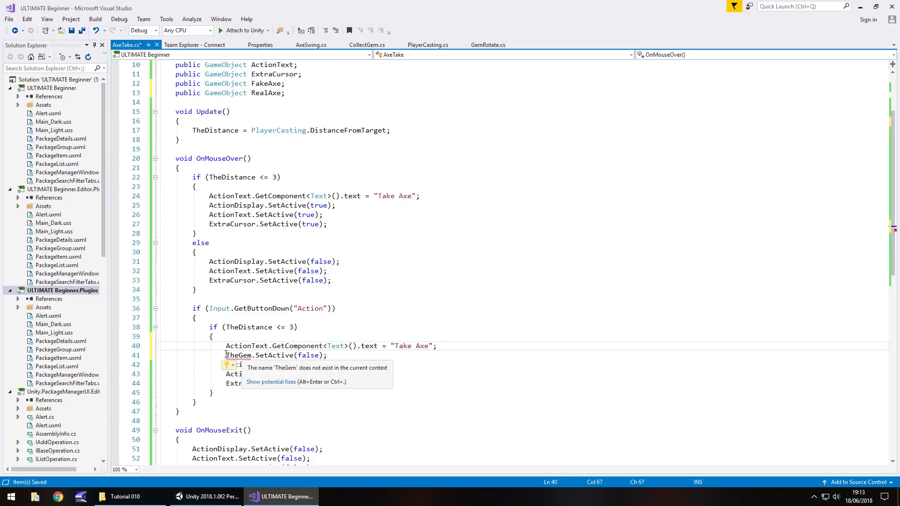
In the Action button's distance check, replace TheGem with FakeAxe and add RealAxe.SetActive(true); on the line above it
double_click(237, 355)
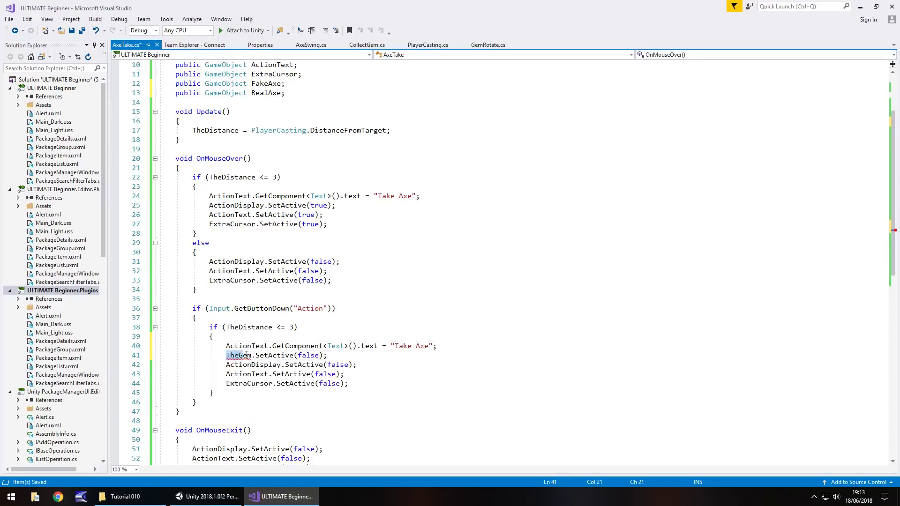
type("FakeAxe")
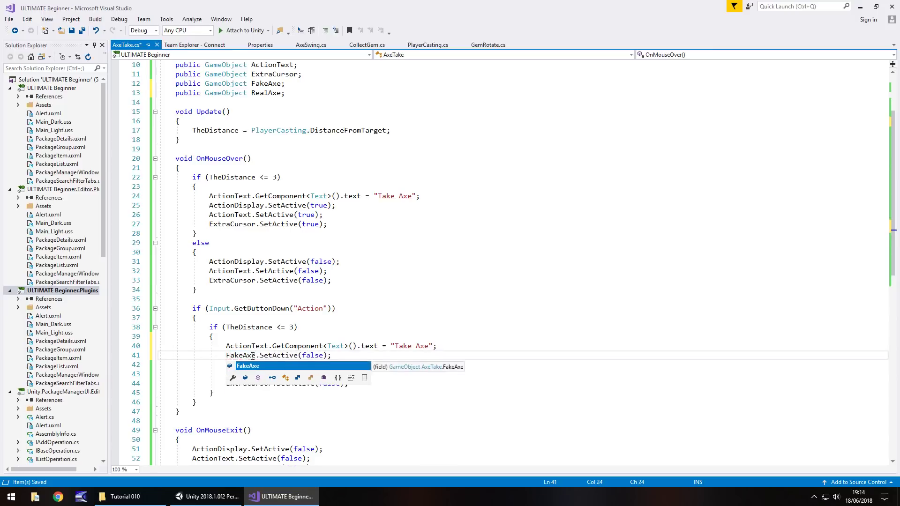
left_click(449, 346)
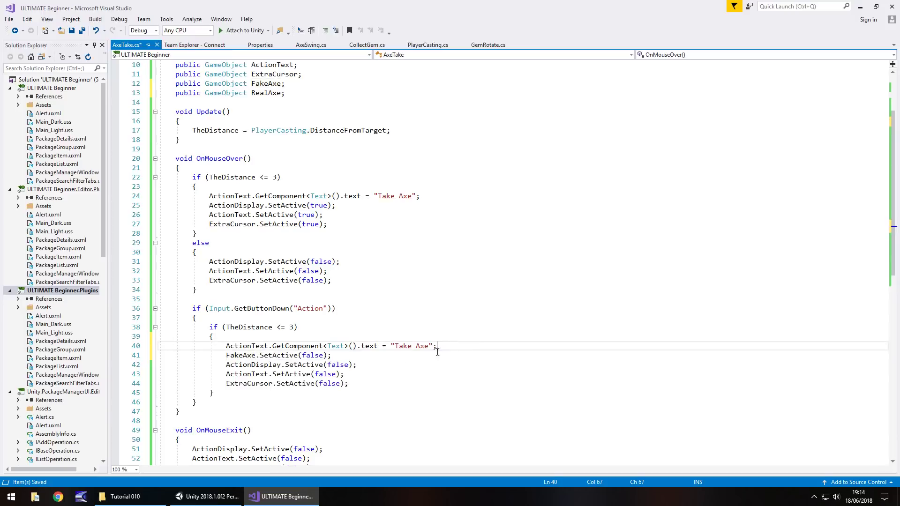
key("Return")
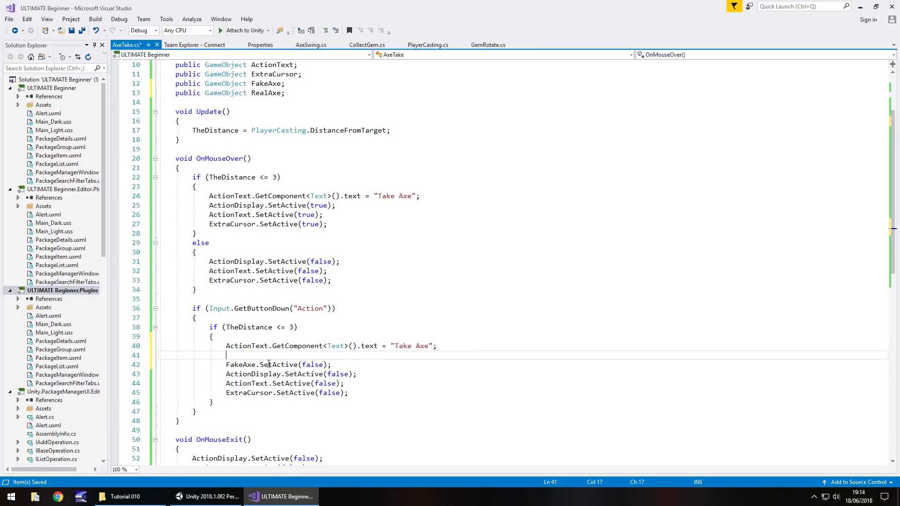
type("Rea")
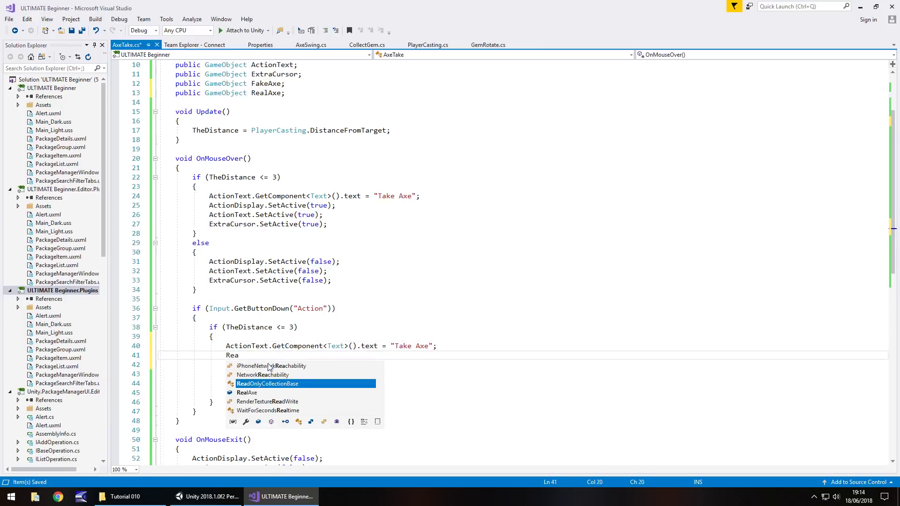
type("lAxe")
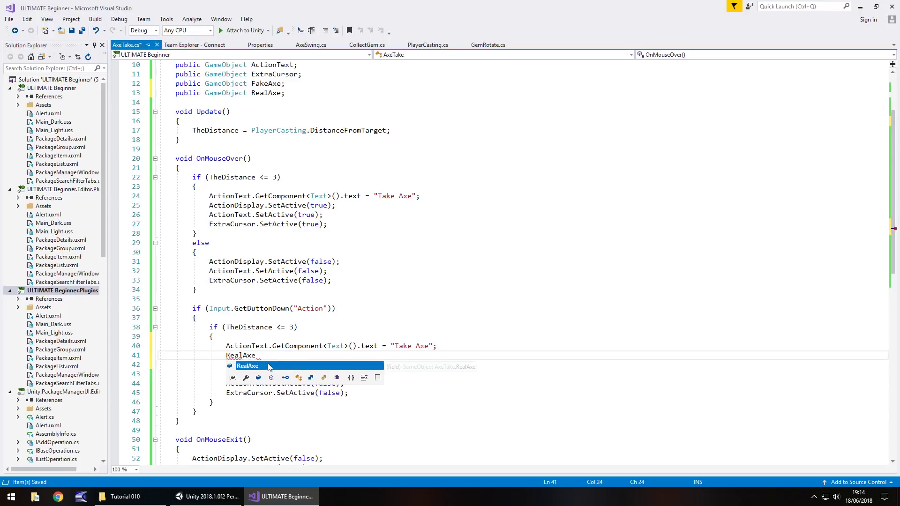
type(".SetActive")
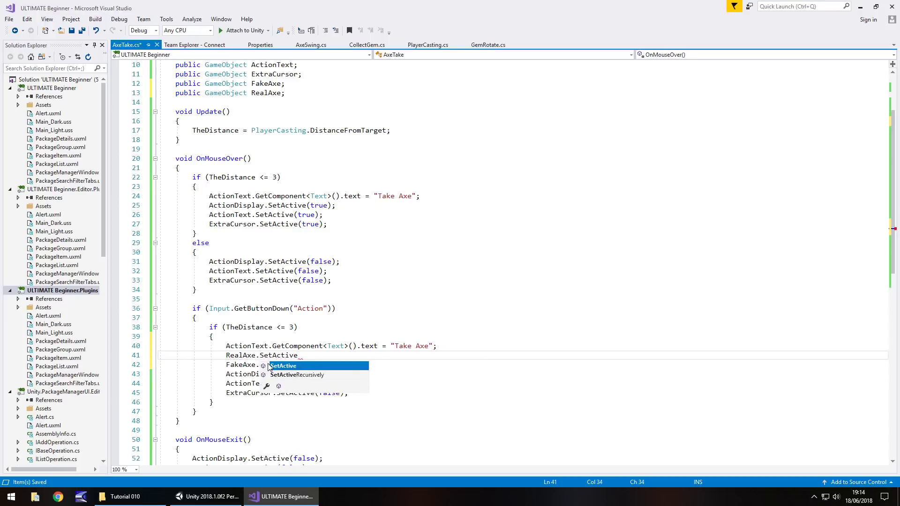
type("(true);")
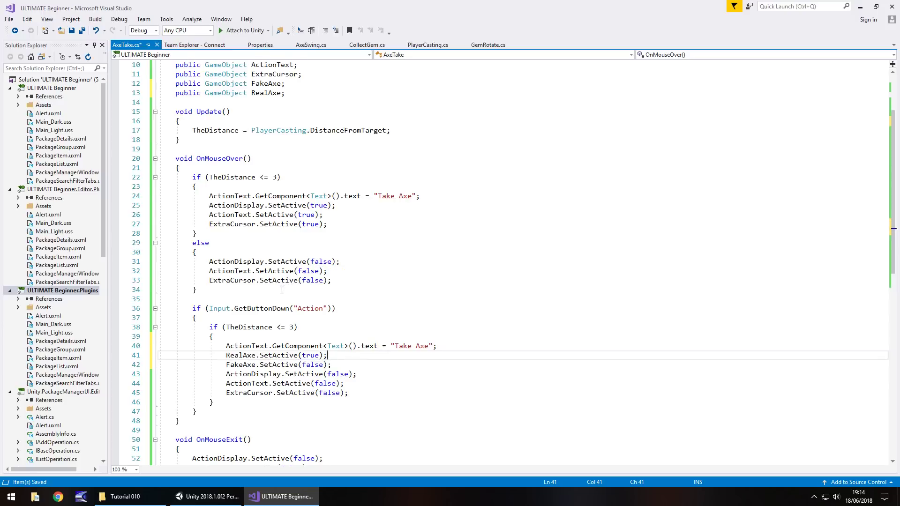
scroll(281, 289, "up", 3)
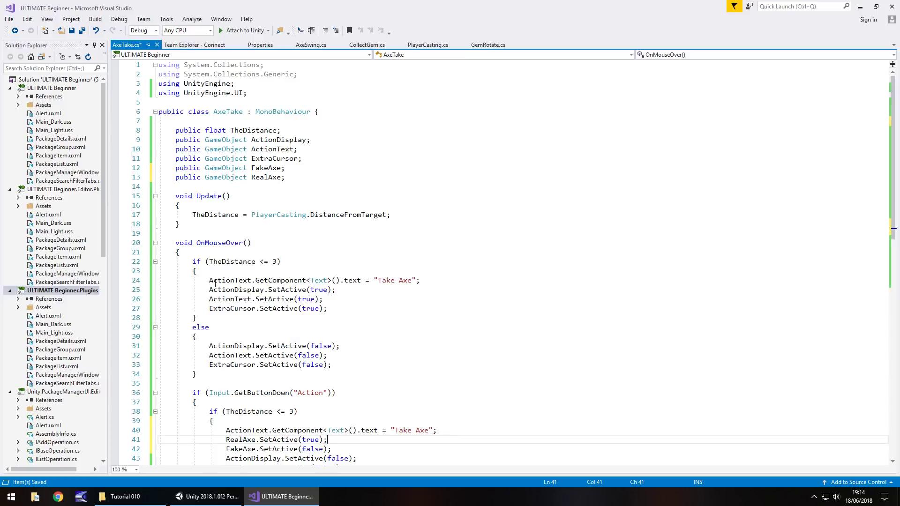
Copy the "Take Axe" text assignment line to the start of the else block and empty its string to ""
left_click_drag(209, 280, 423, 279)
key("ctrl+c")
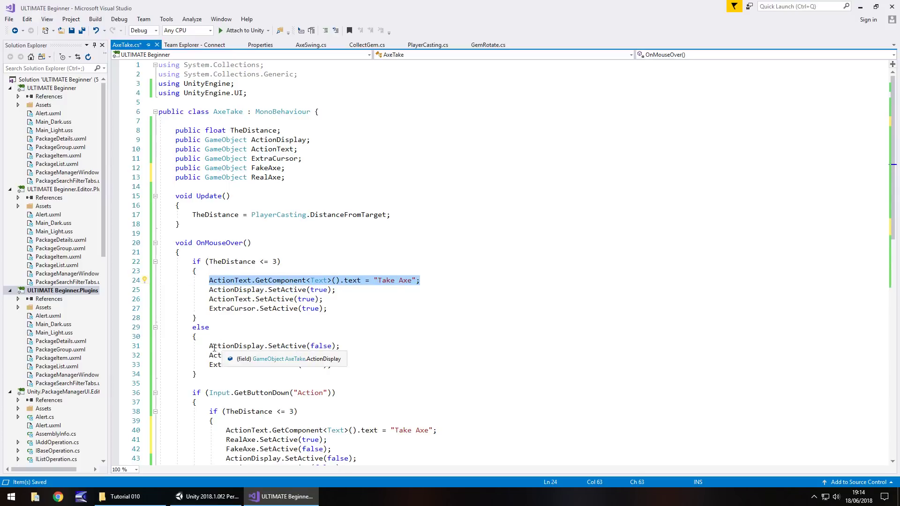
left_click(209, 346)
key("Return")
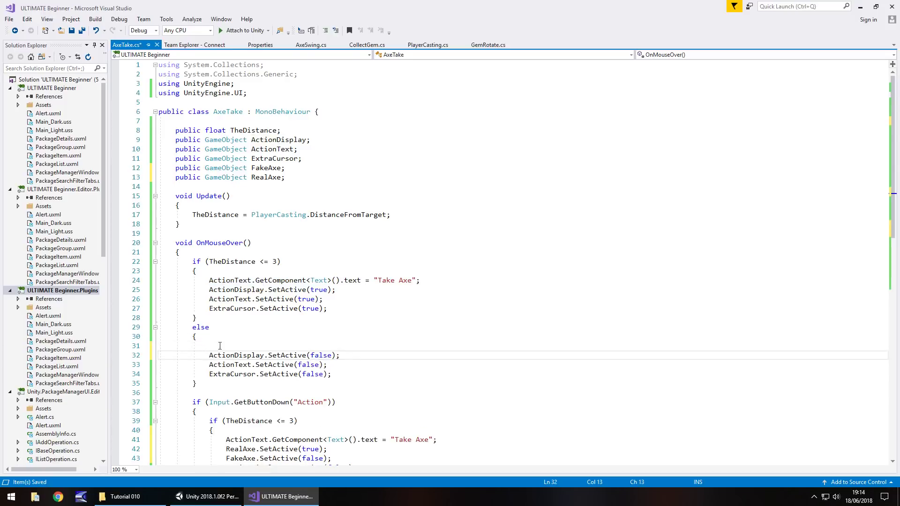
key("Up")
key("ctrl+v")
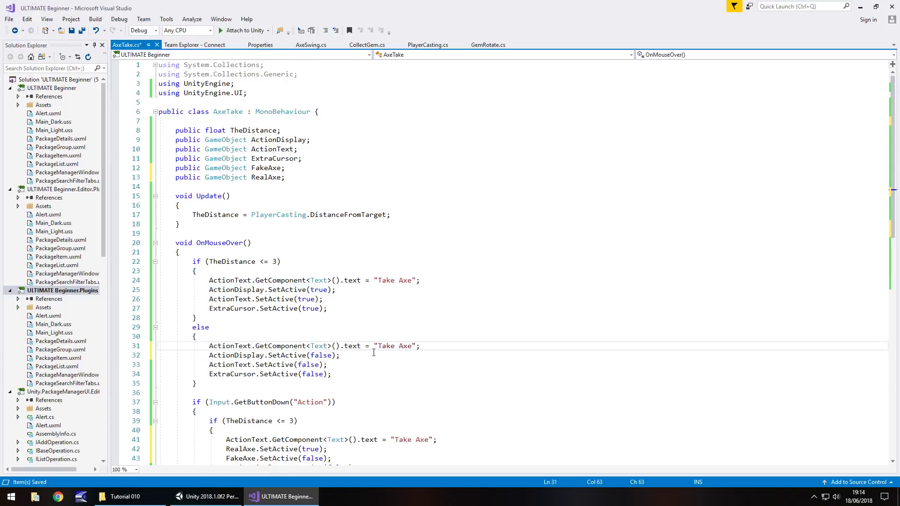
left_click_drag(379, 346, 411, 346)
key("BackSpace")
Clear the "Take Axe" string to "" in the text assignment inside the Action button's distance check
scroll(336, 428, "down", 4)
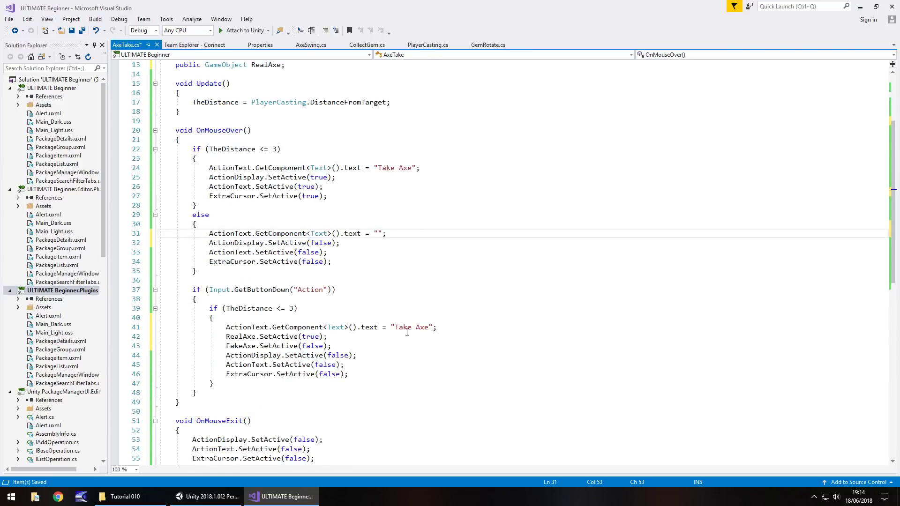
left_click_drag(394, 328, 428, 331)
key("BackSpace")
Add the ActionText text assignment with an empty string as the first line of OnMouseExit and save the AxeTake script
scroll(196, 375, "down", 3)
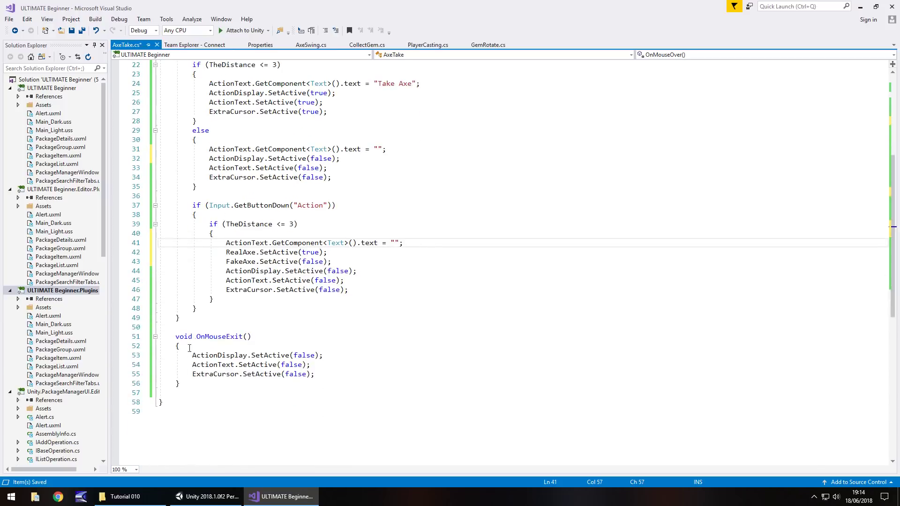
left_click(194, 350)
key("Return")
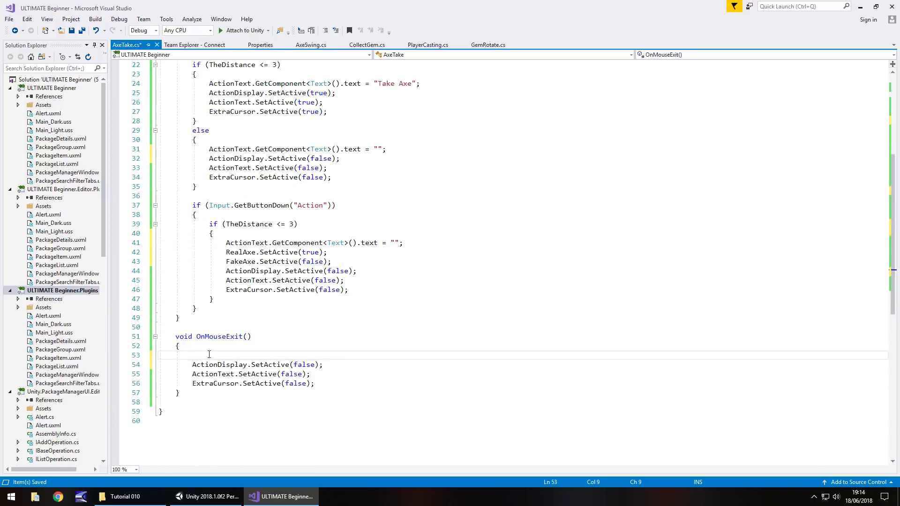
key("ctrl+v")
left_click_drag(395, 355, 362, 355)
key("BackSpace")
scroll(260, 373, "up", 4)
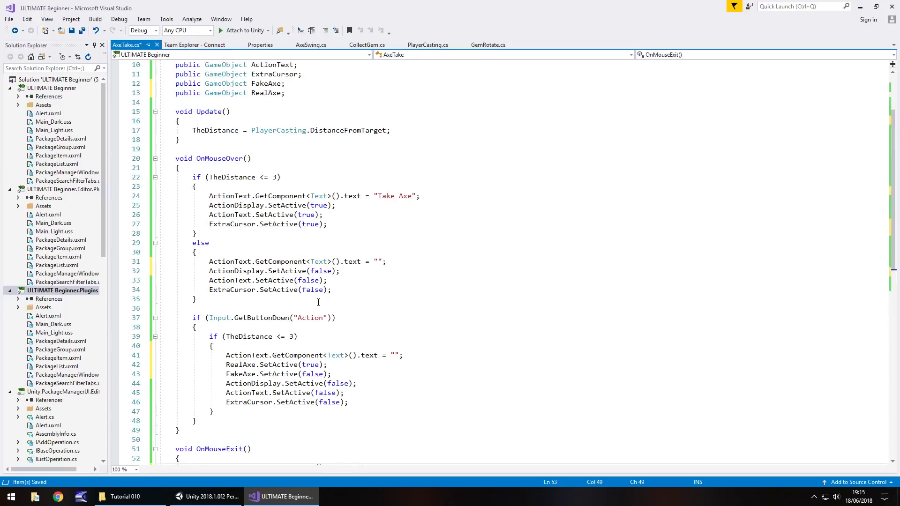
scroll(318, 302, "up", 3)
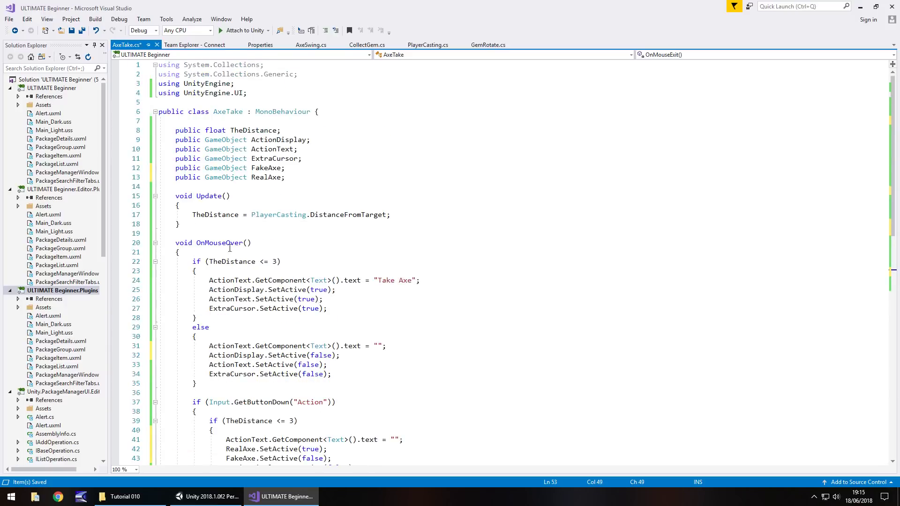
key("ctrl+s")
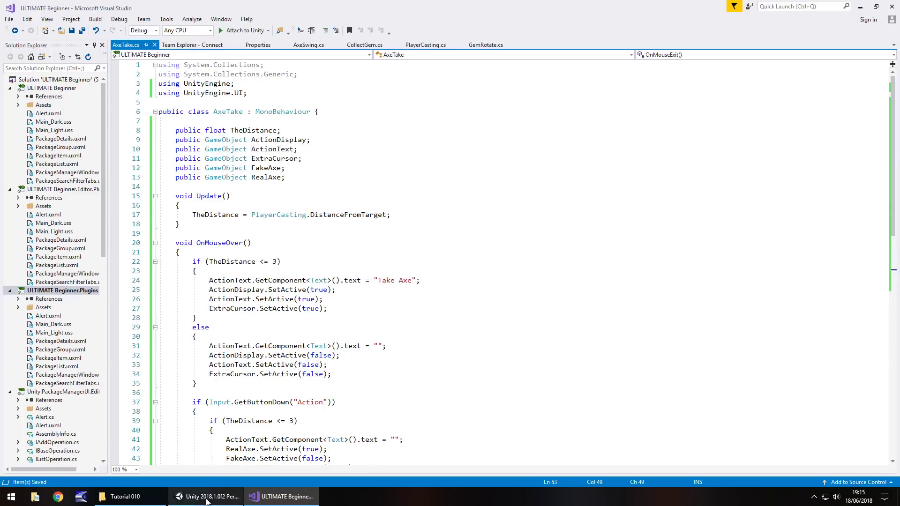
Switch to Unity and rename the trigger Cube around the tree axe as TakeAxeObject
left_click(206, 496)
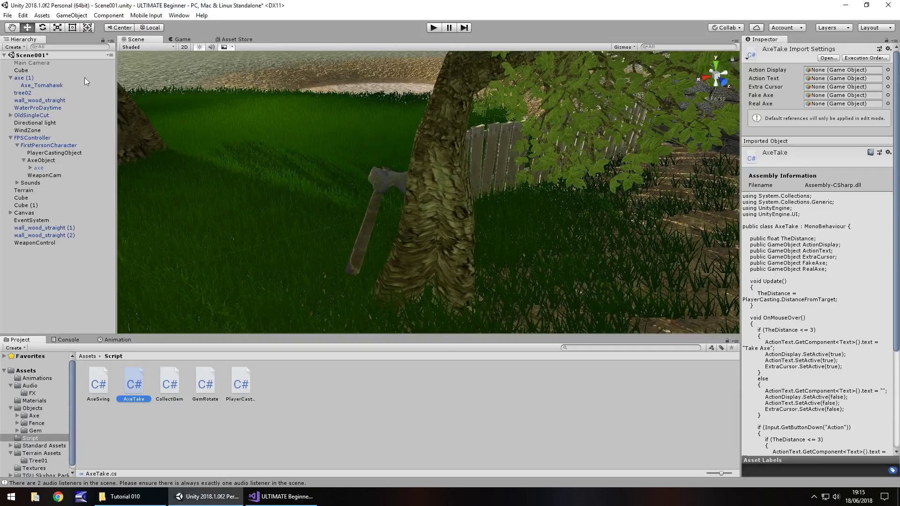
left_click(37, 70)
right_click(22, 71)
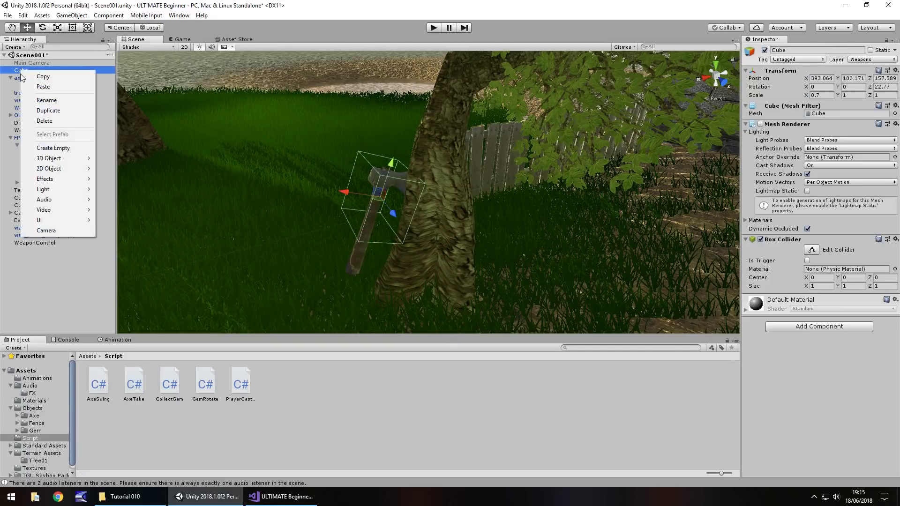
left_click(49, 101)
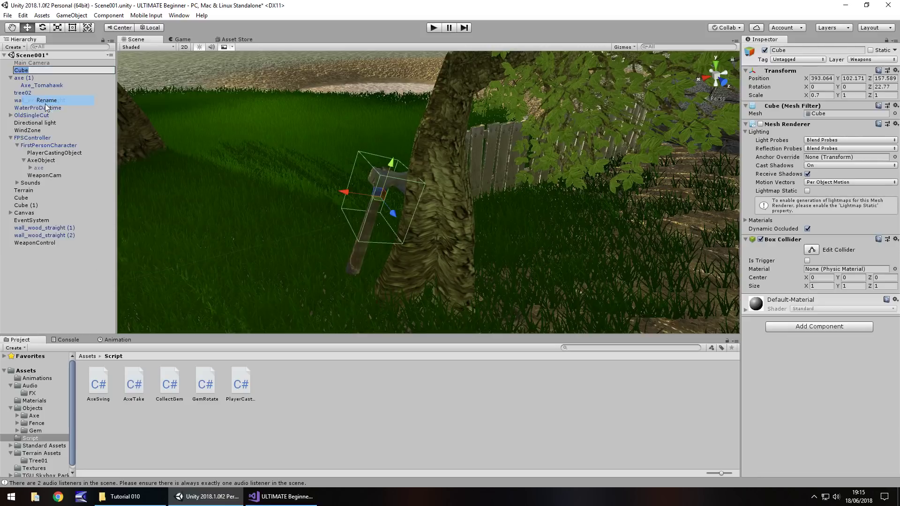
type("Tak")
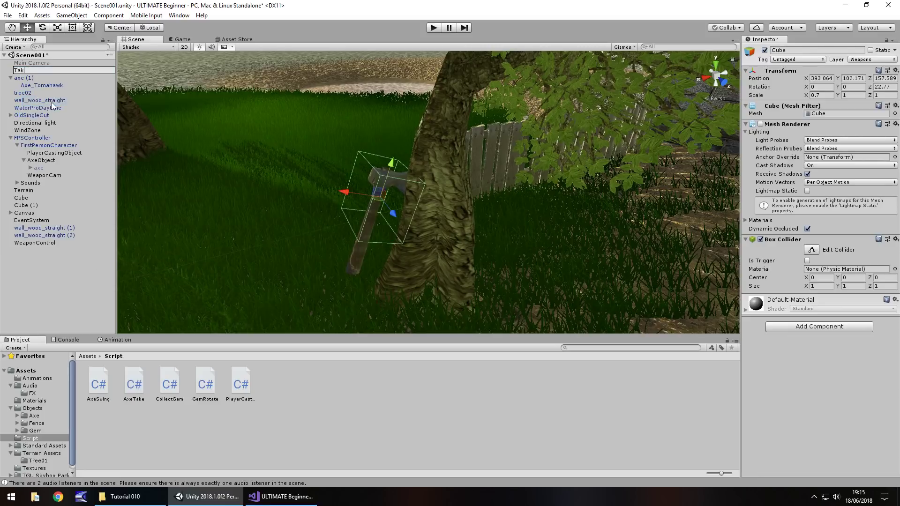
type("eAxeObjec")
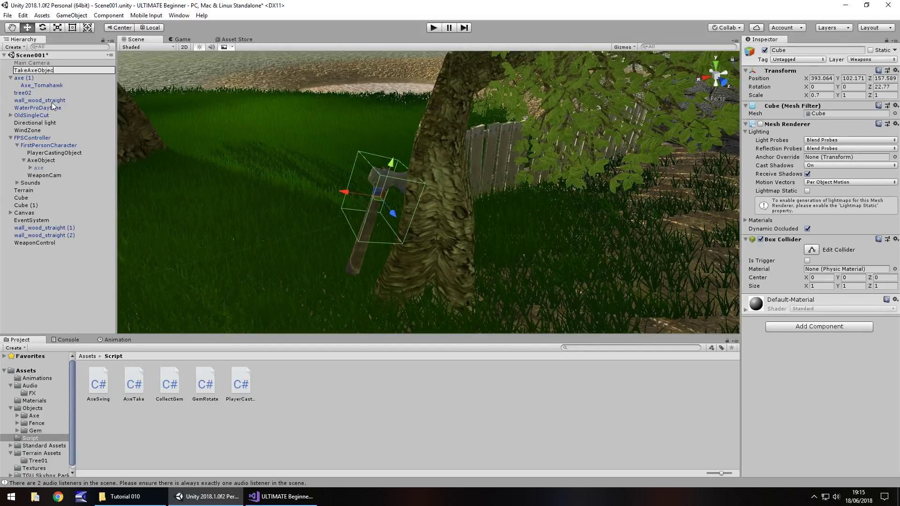
type("t")
key("Return")
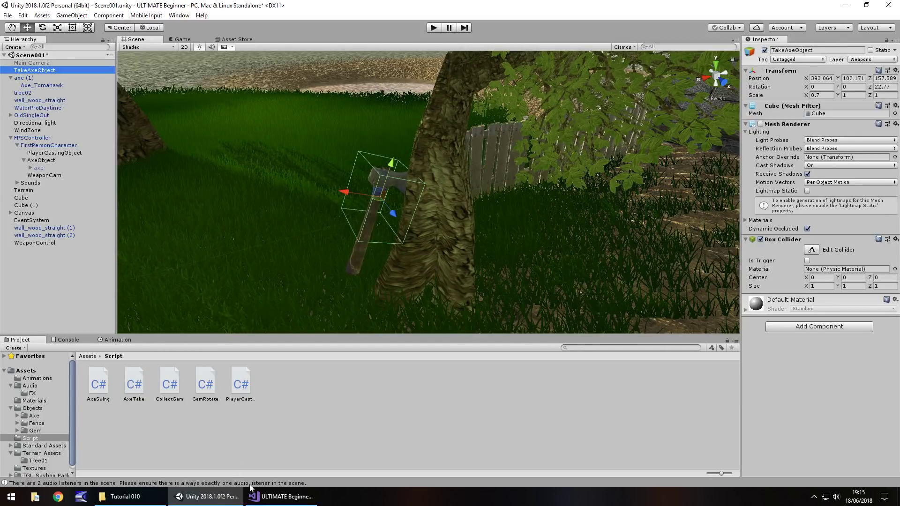
In Visual Studio, add Destroy(gameObject); after ExtraCursor.SetActive(false) in the Action button's distance check and save the script
left_click(252, 491)
scroll(258, 315, "down", 8)
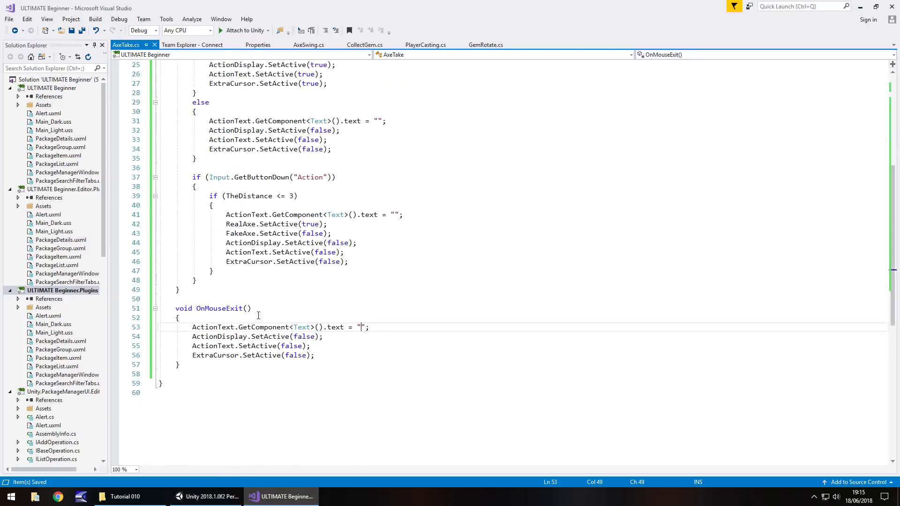
scroll(228, 265, "up", 3)
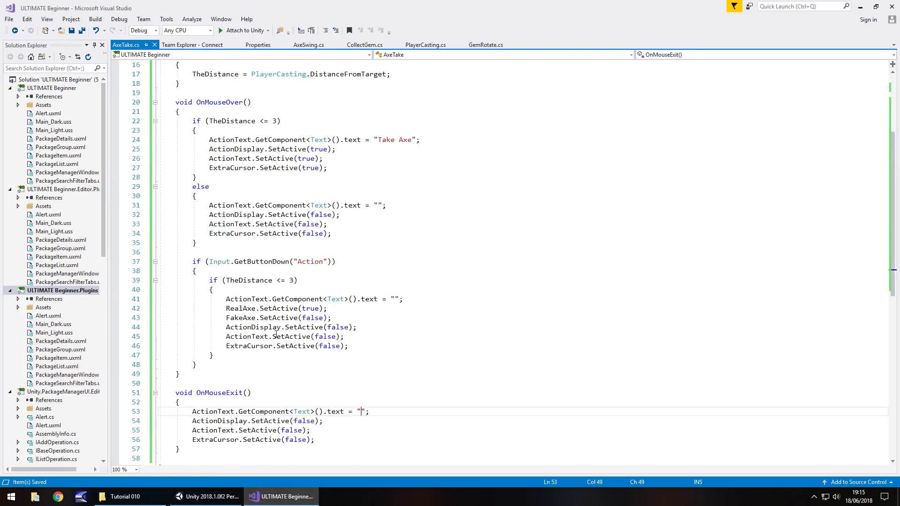
left_click(366, 345)
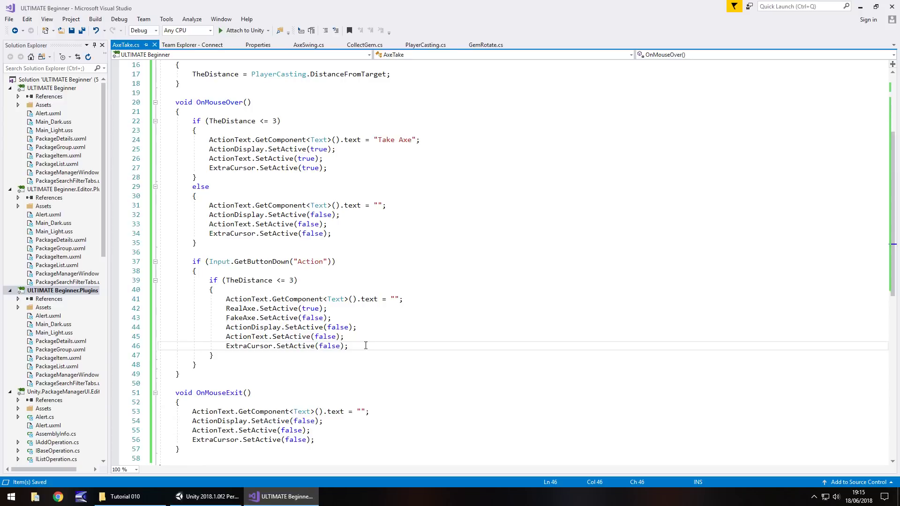
key("Return")
type("des")
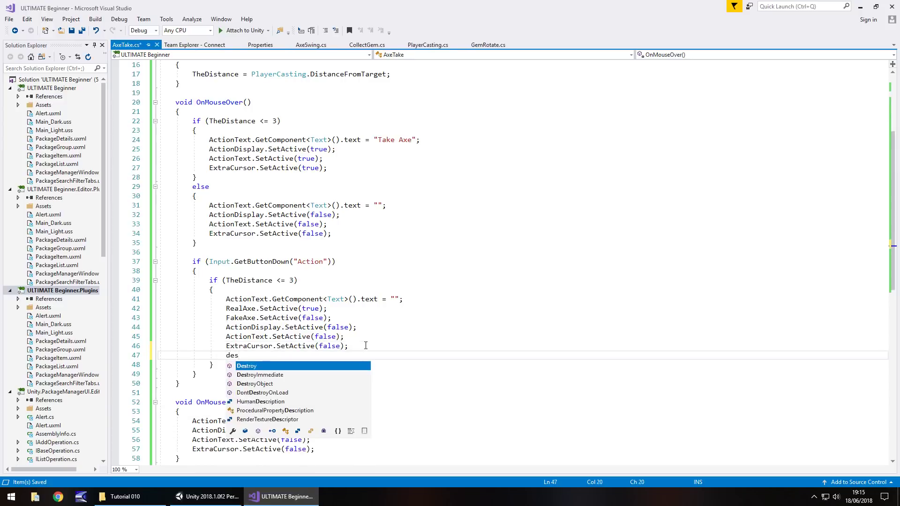
type("tr(gam")
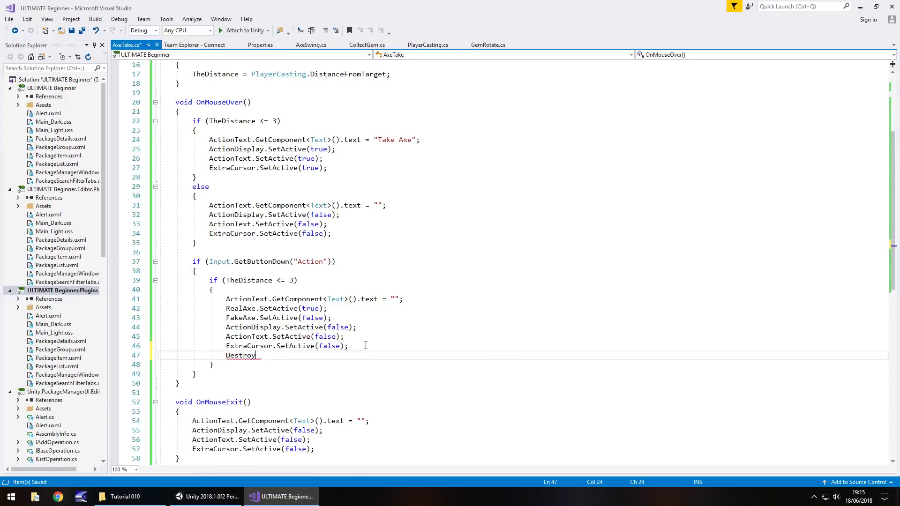
type("eObject")
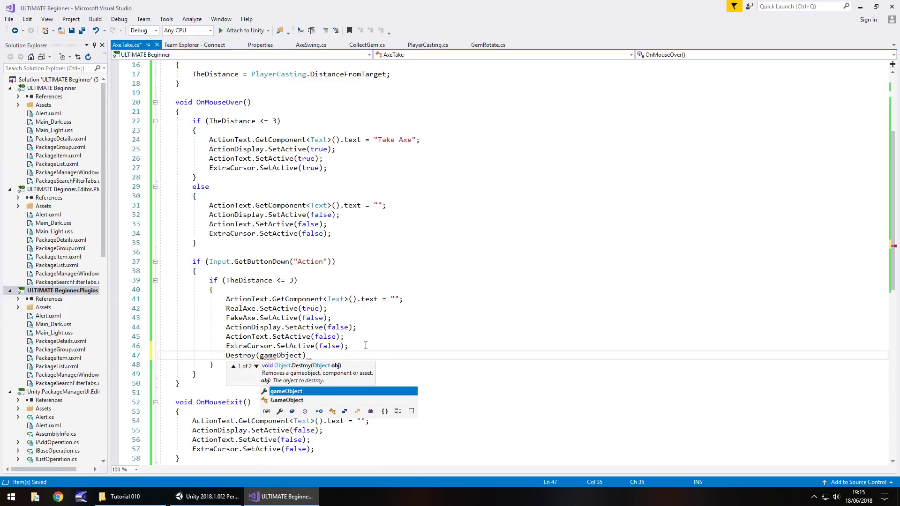
type(");")
key("ctrl+s")
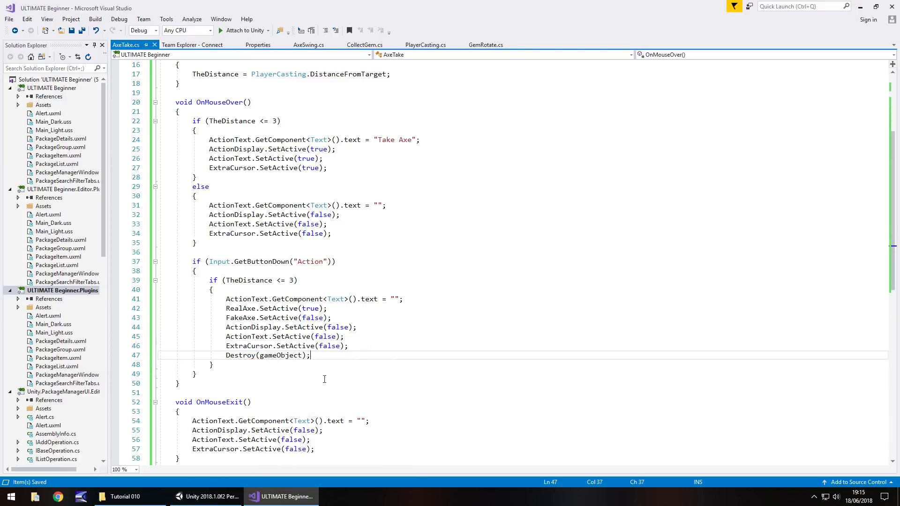
In Unity, attach AxeTake to TakeAxeObject and assign axe (1) as Fake Axe and AxeObject's child axe as Real Axe
left_click(206, 496)
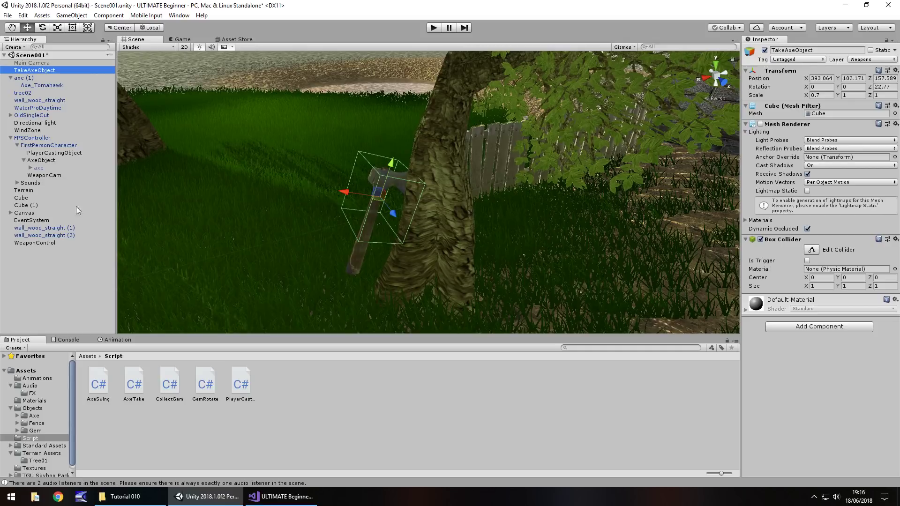
left_click_drag(143, 388, 23, 71)
left_click(10, 78)
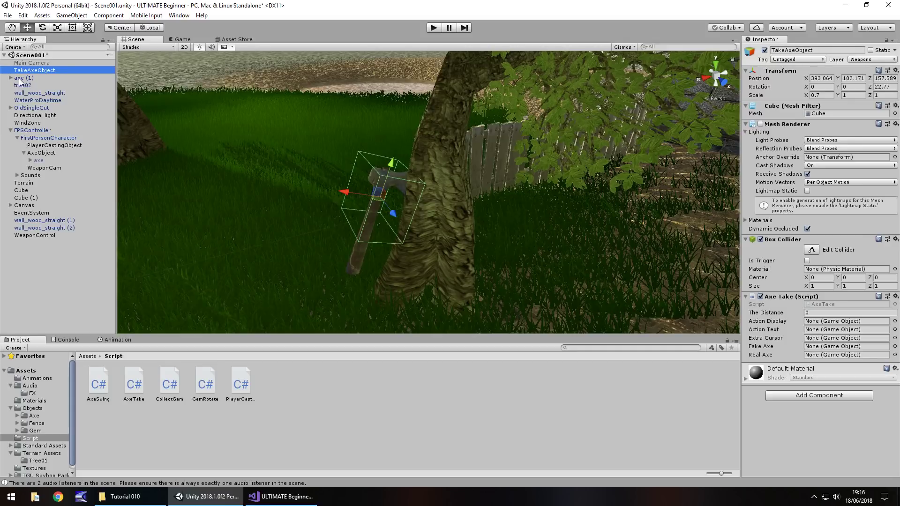
left_click_drag(18, 78, 829, 346)
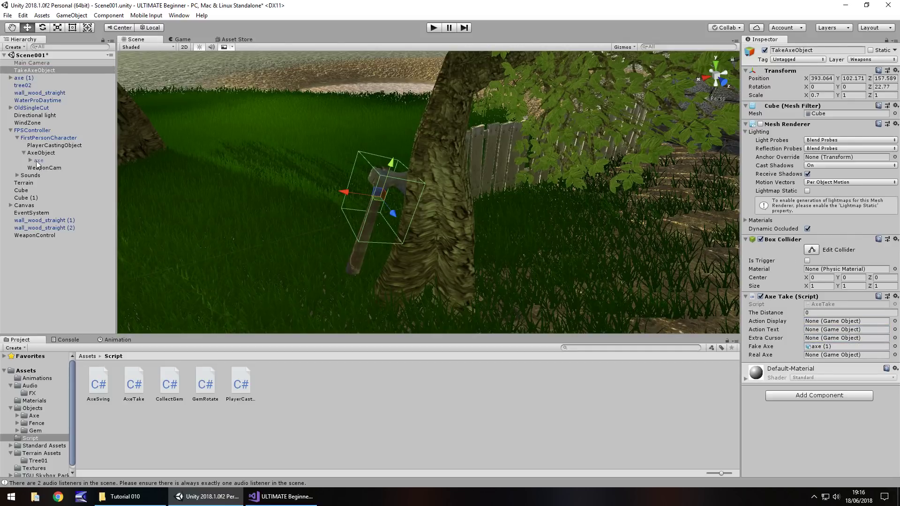
left_click_drag(36, 162, 818, 356)
Assign the Canvas children ExtraCursor, ActionText and ActionDisplay to the matching Axe Take script slots and save the scene
left_click(10, 206)
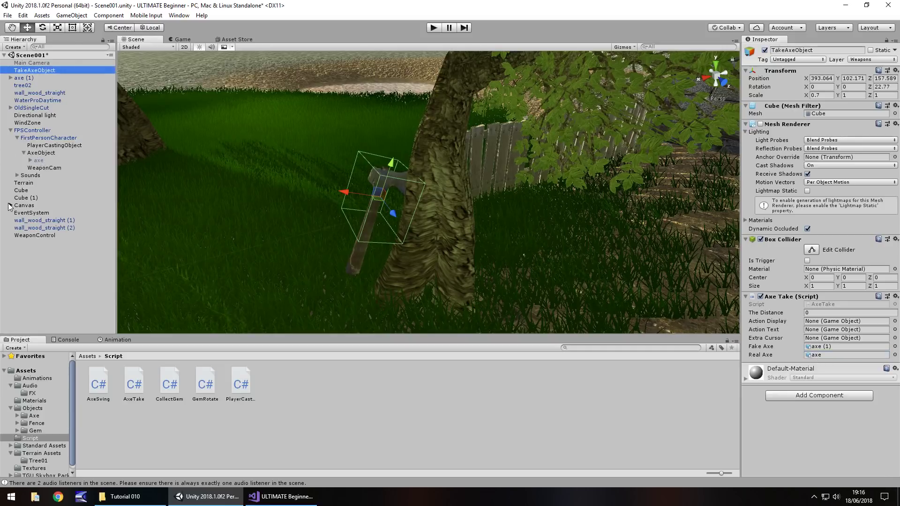
left_click(9, 206)
left_click_drag(28, 234, 814, 338)
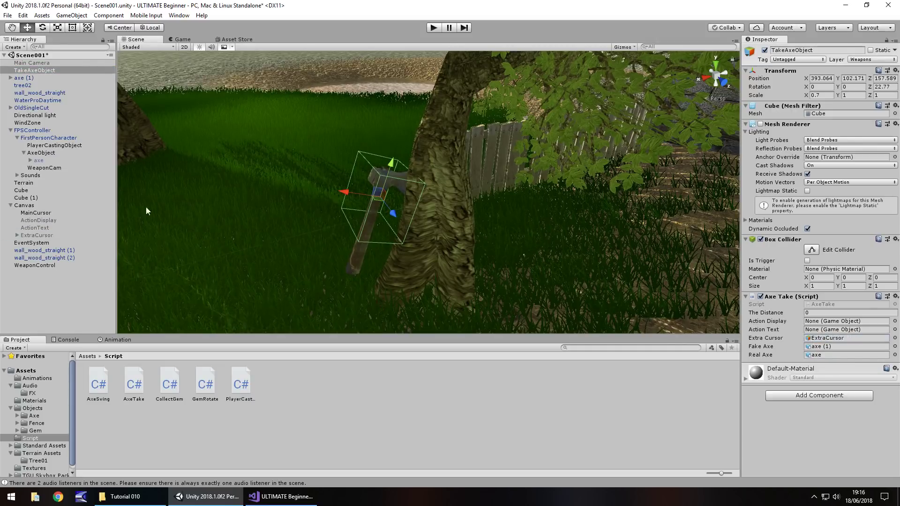
left_click_drag(29, 228, 821, 330)
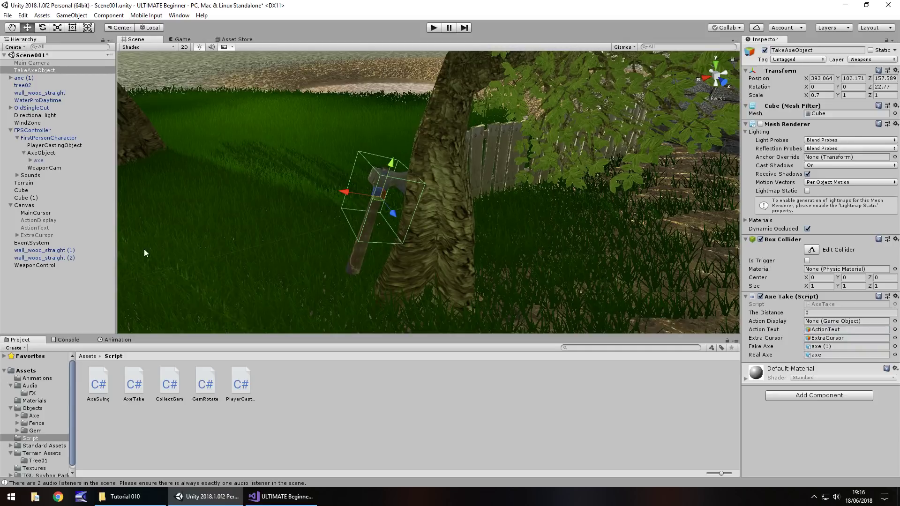
left_click_drag(47, 219, 819, 324)
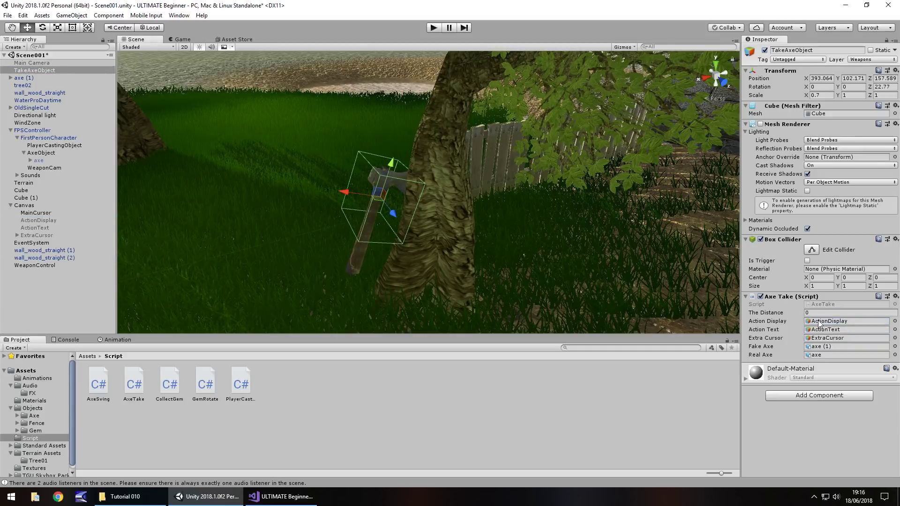
key("ctrl+s")
Play-test the scene by walking to the tree, taking the axe and swinging it
left_click(434, 28)
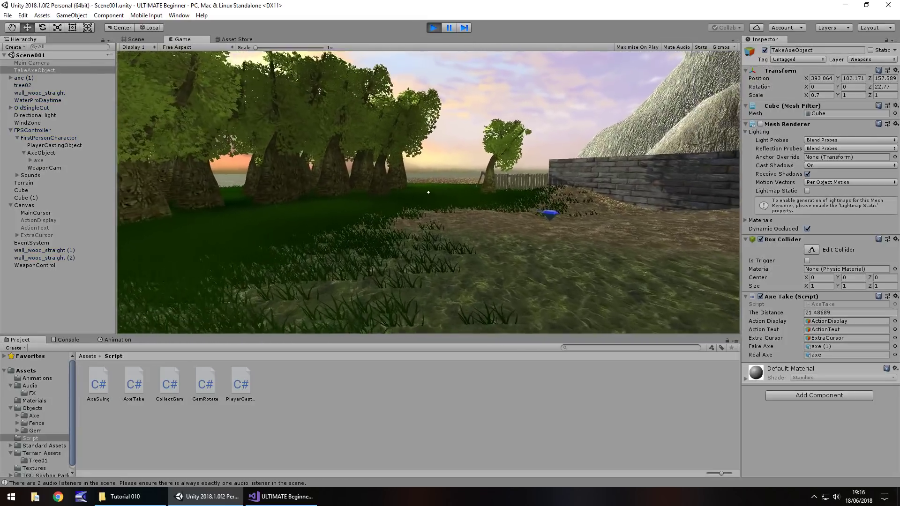
key("w")
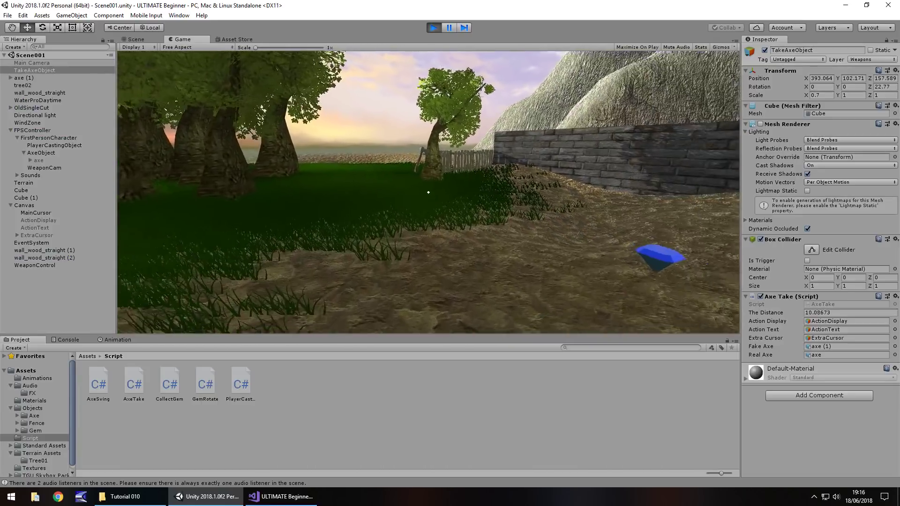
key("w")
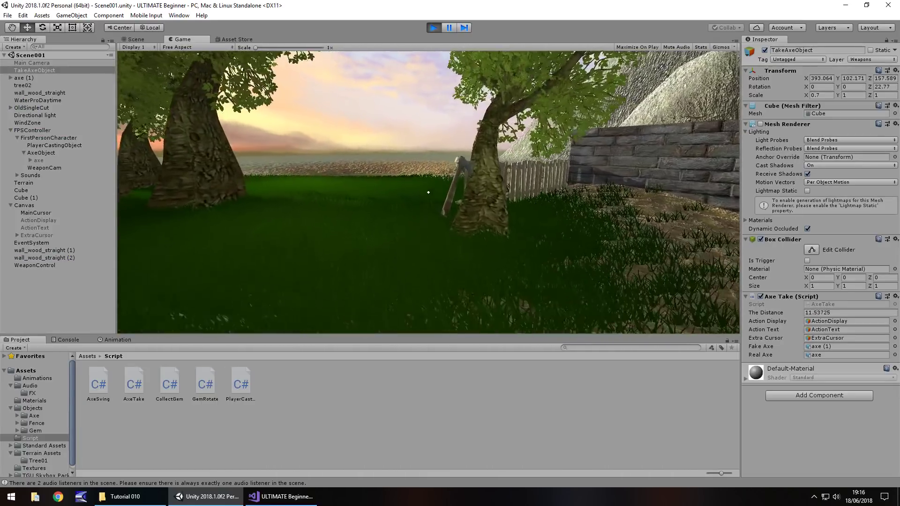
key("e")
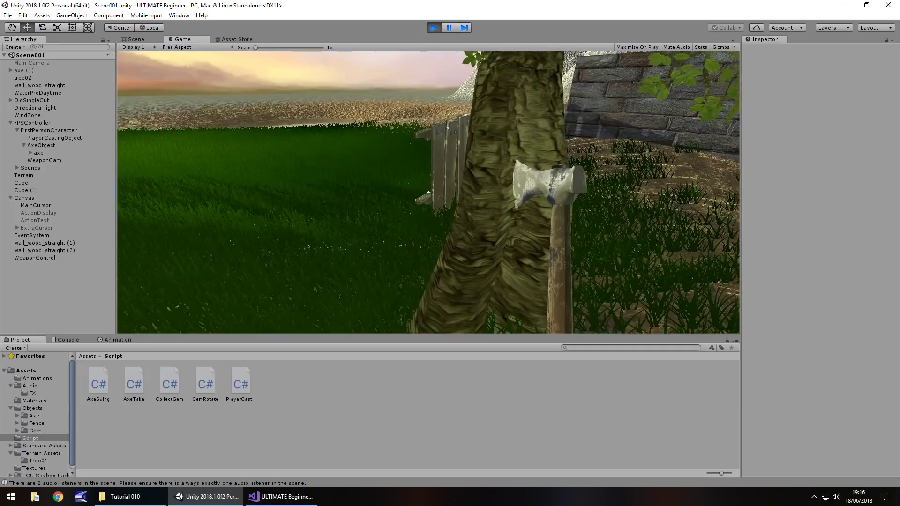
left_click(427, 193)
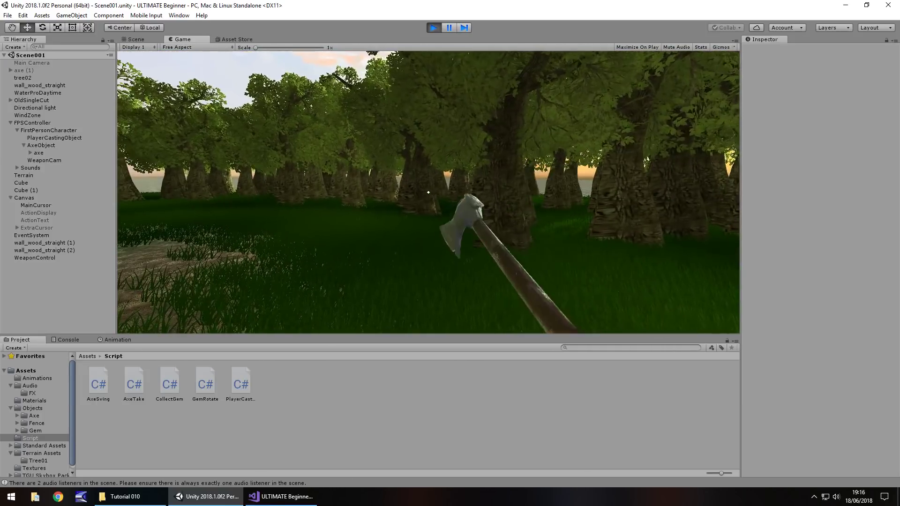
left_click(428, 192)
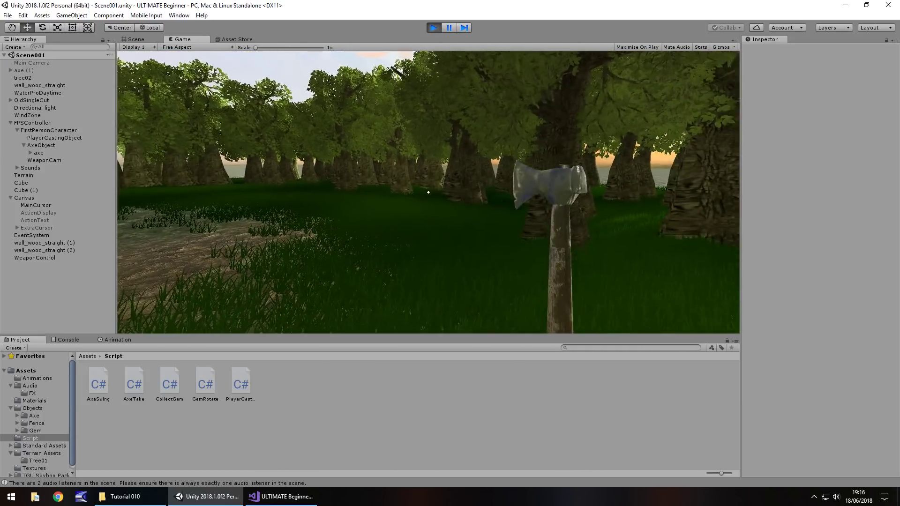
End the axe play-test and look over the tree, the embedded axe and the surrounding terrain in the scene
left_click(427, 192)
key("ctrl+p")
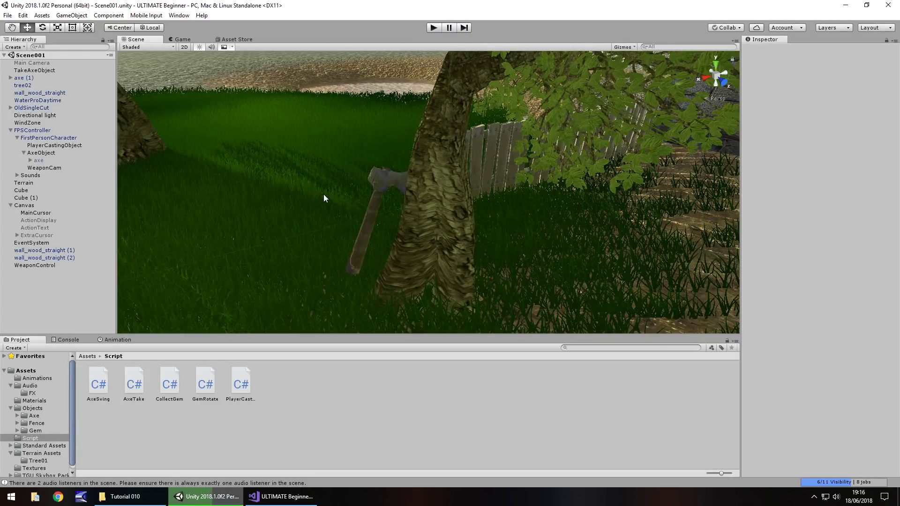
left_click_drag(417, 66, 339, 203, "alt")
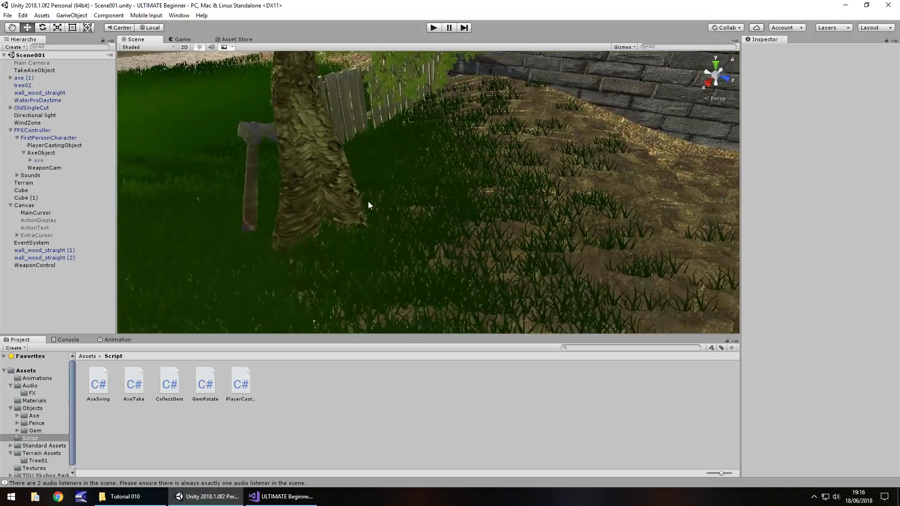
right_click_drag(369, 204, 392, 183)
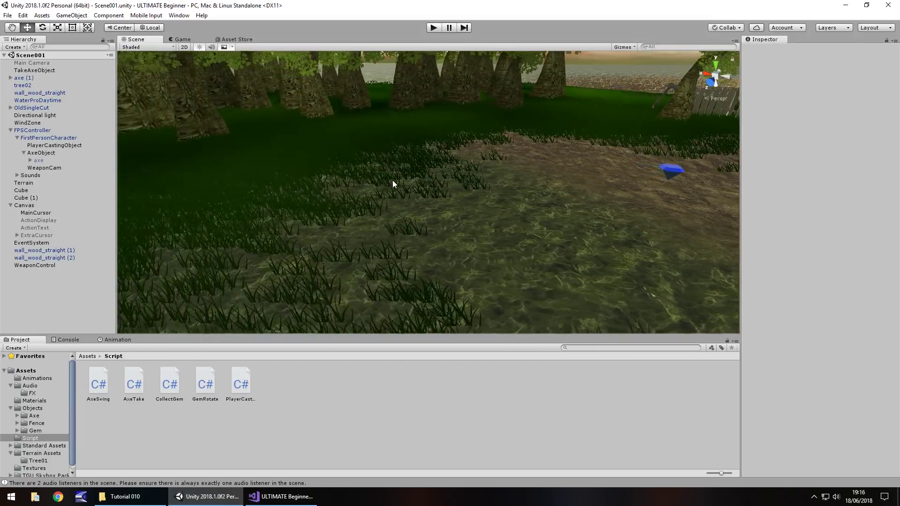
key("Left")
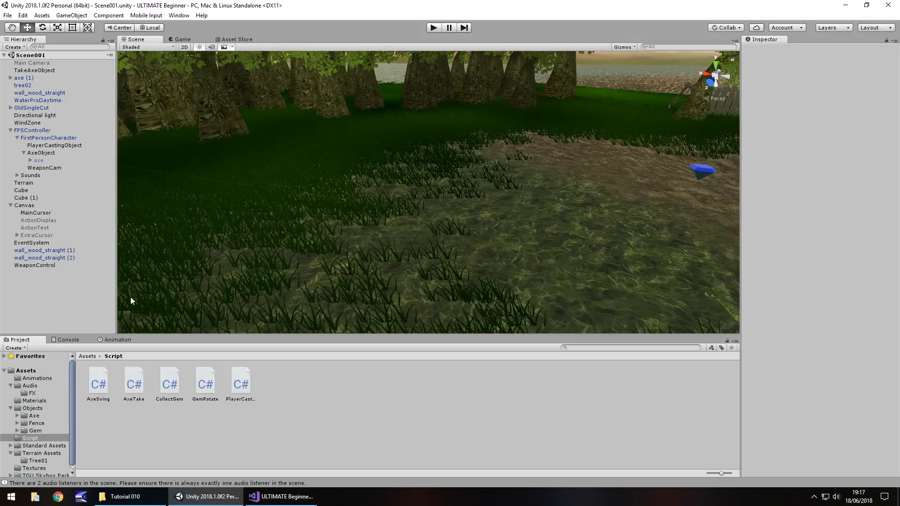
Add a UI Raw Image to the Canvas and set its Pos X and Pos Y to 0
left_click(77, 17)
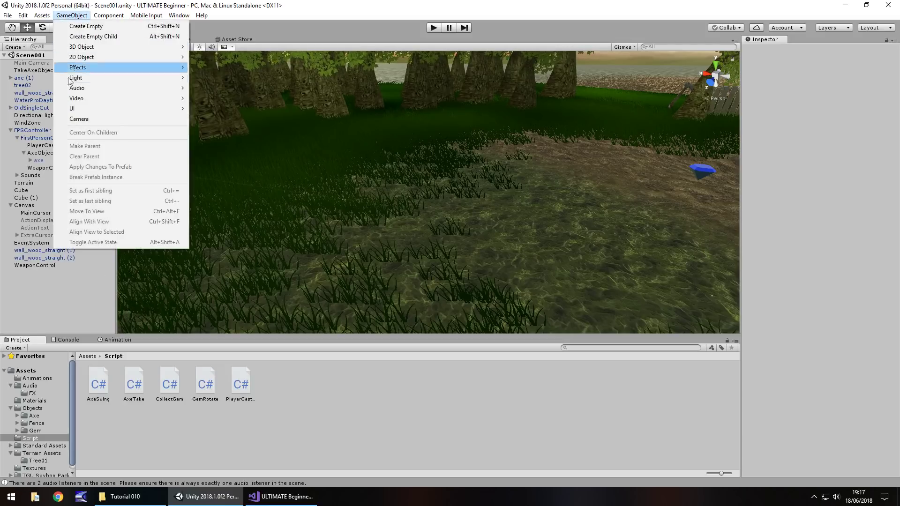
mouse_move(79, 108)
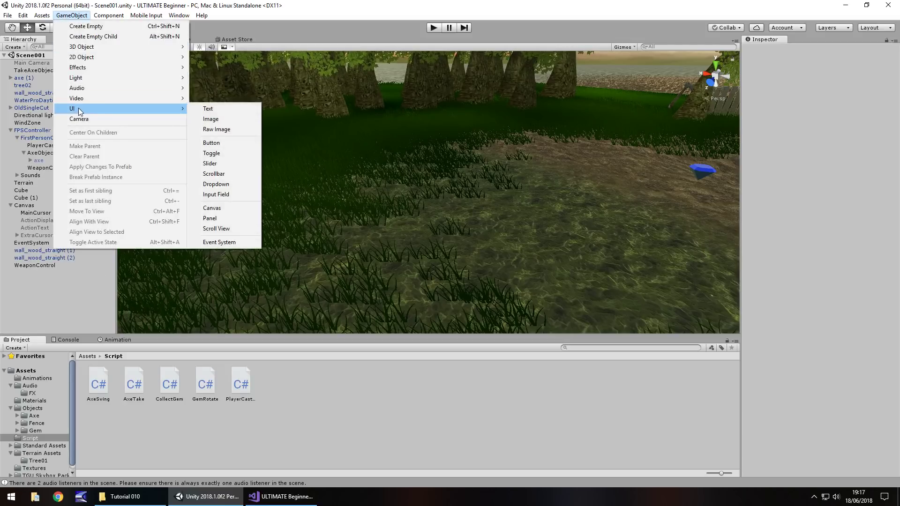
left_click(221, 129)
double_click(46, 244)
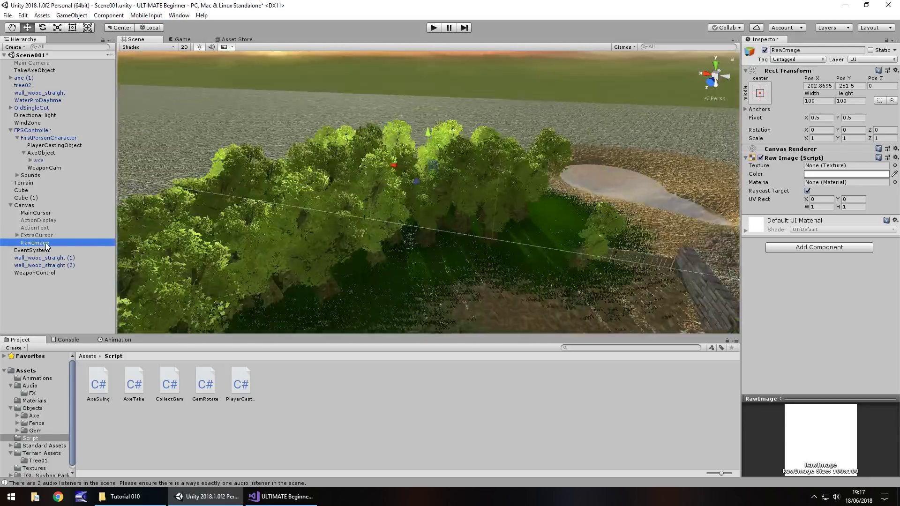
scroll(381, 192, "down", 10)
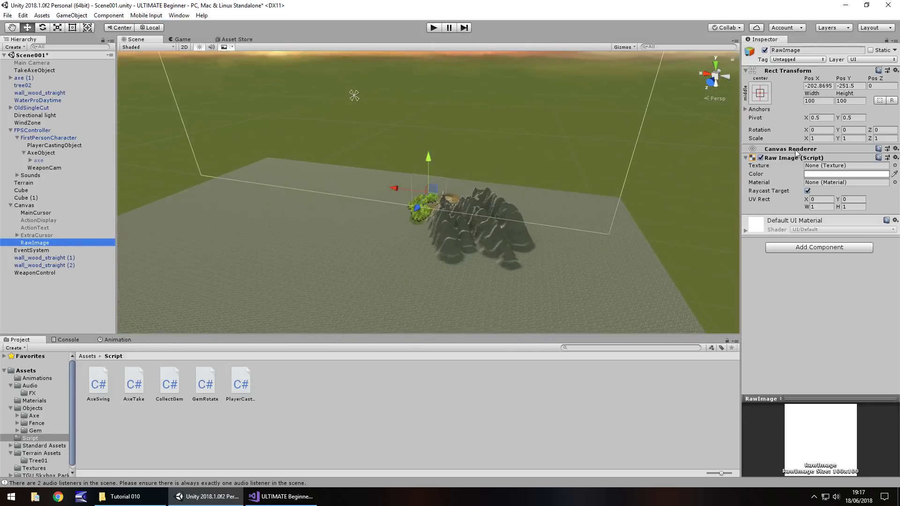
left_click(817, 86)
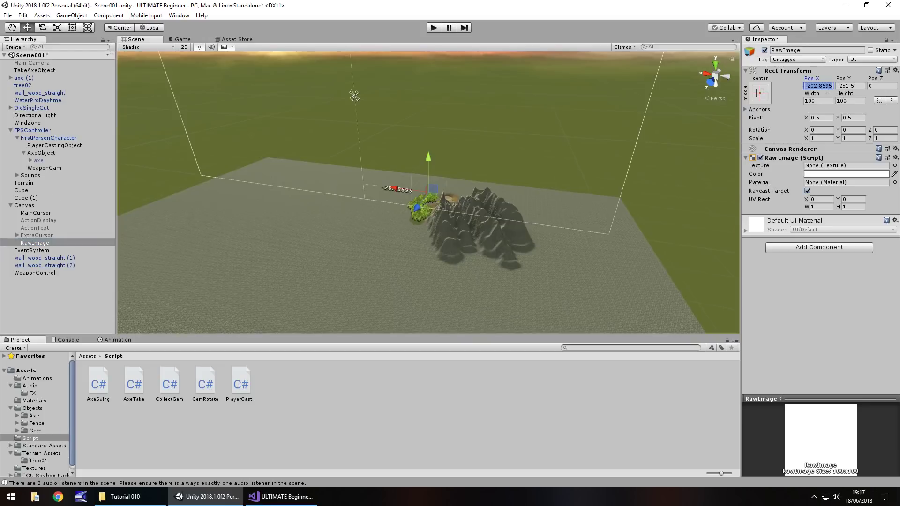
type("0")
key("Tab")
type("0")
key("Tab")
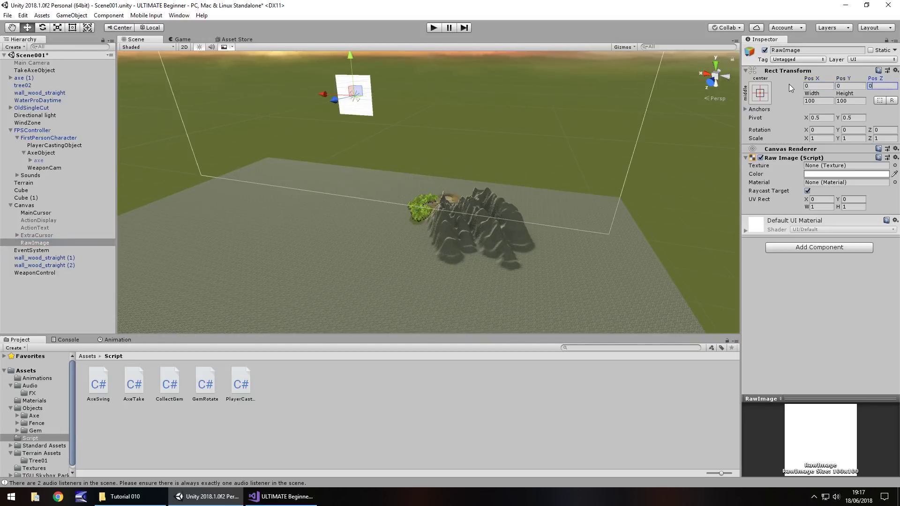
Change the Raw Image's color to black
left_click(818, 175)
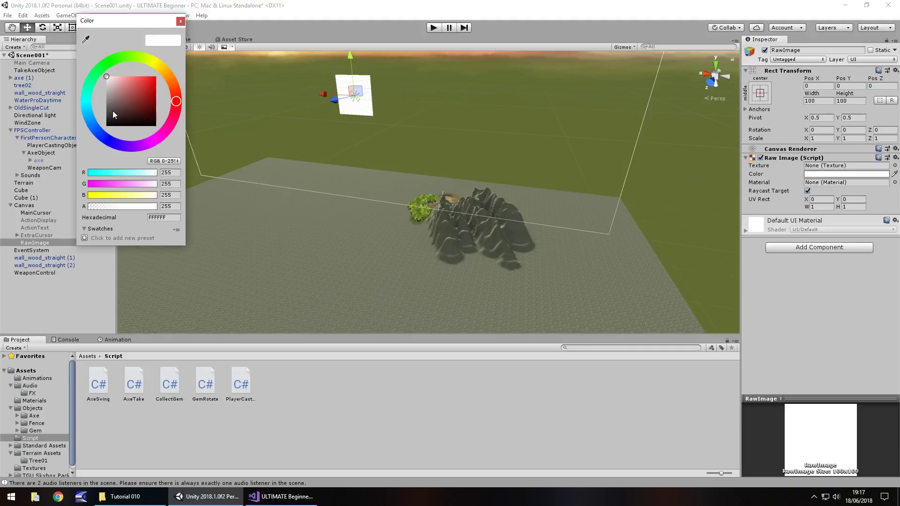
left_click_drag(113, 111, 156, 126)
left_click(180, 21)
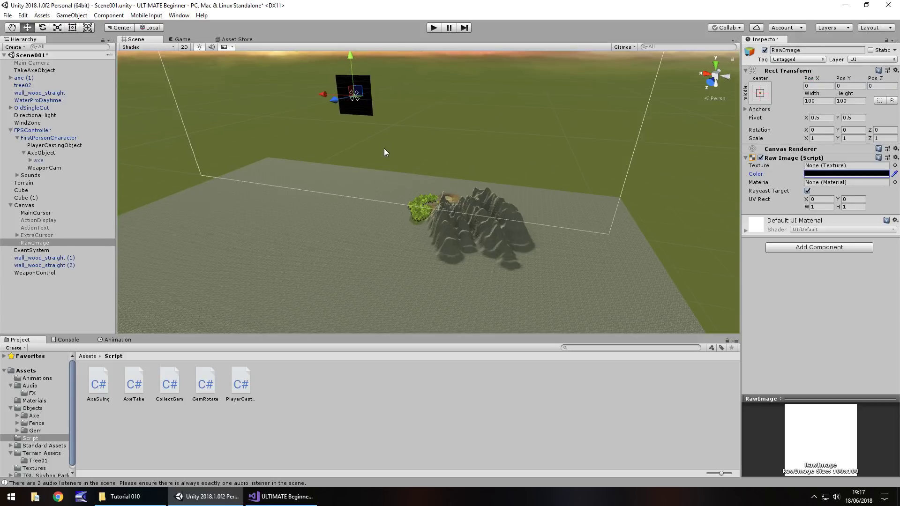
Stretch the Raw Image's anchors in both directions, set Left, Top, Right and Bottom to 0, and check the full-screen cover in Play mode
left_click(759, 93)
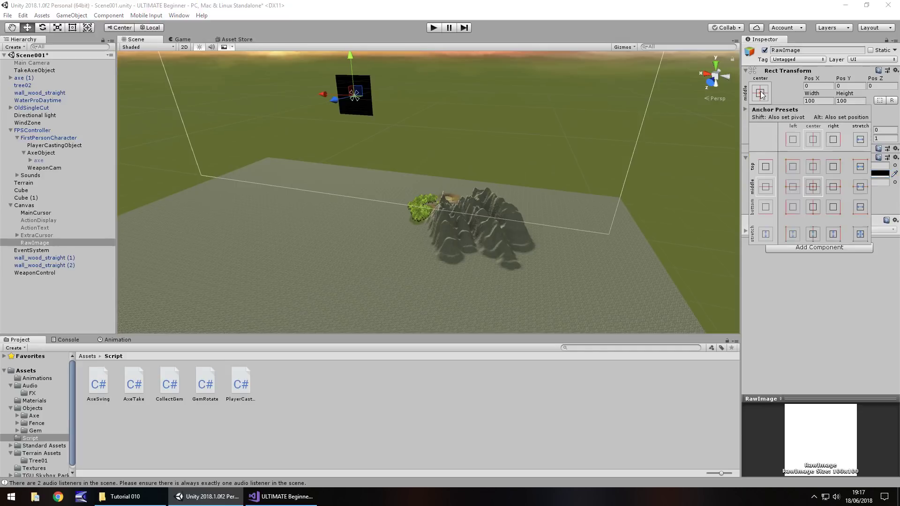
left_click(861, 235)
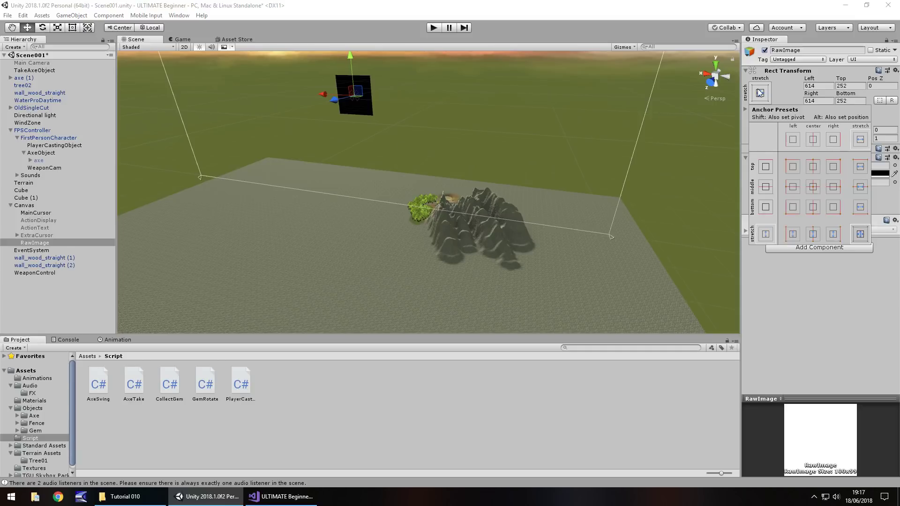
left_click(820, 87)
type("0")
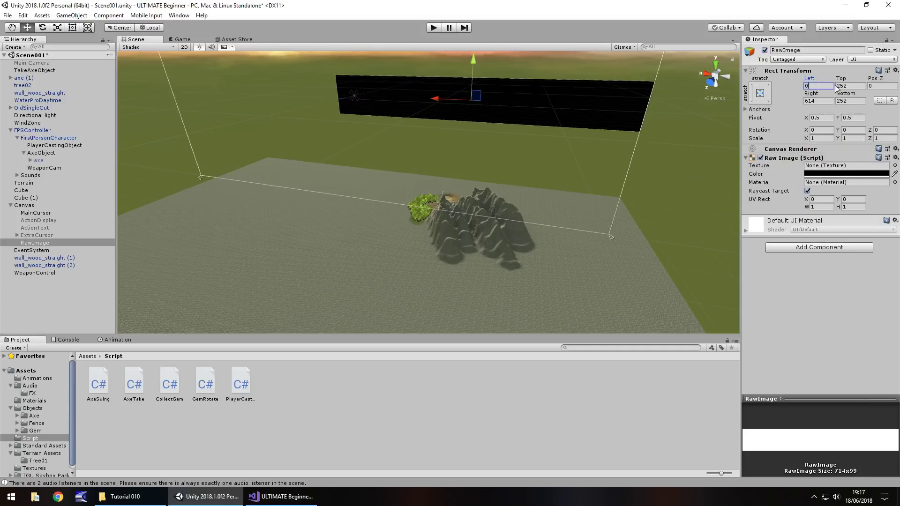
key("Tab")
type("0")
left_click(817, 101)
type("0")
left_click(844, 101)
type("0")
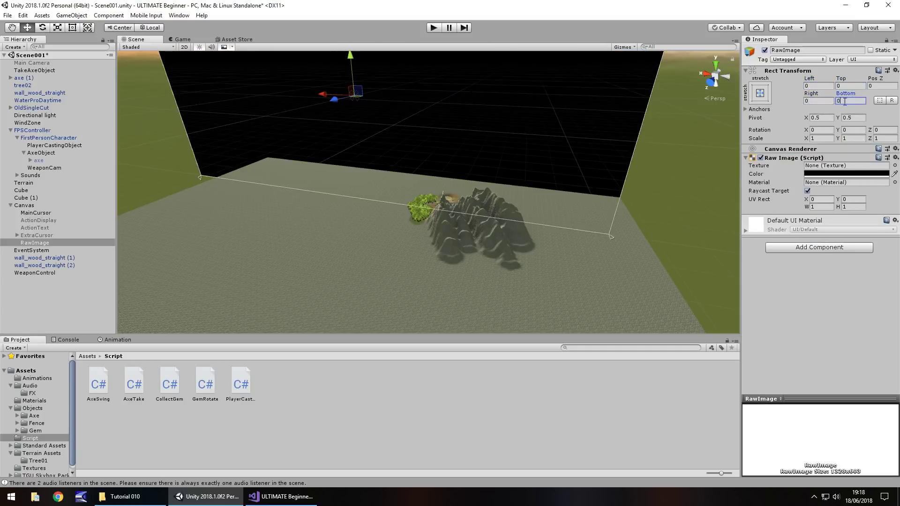
left_click(435, 29)
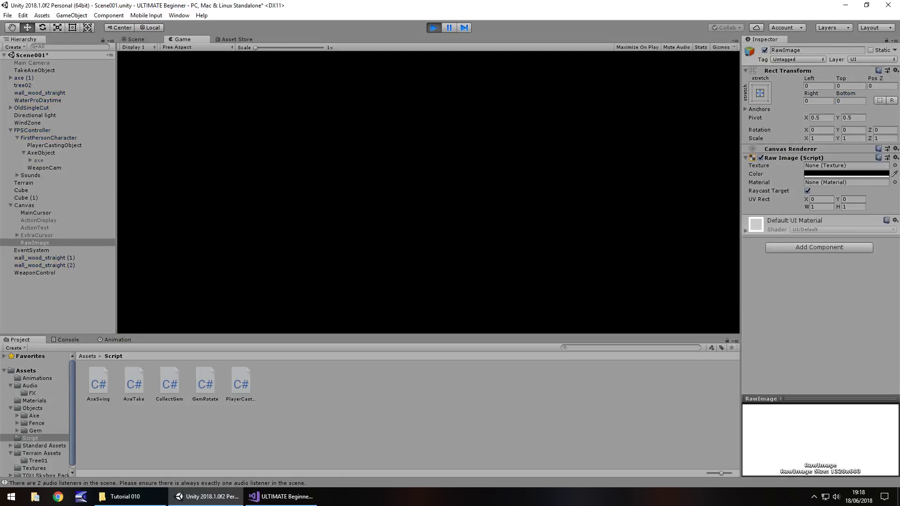
key("ctrl+p")
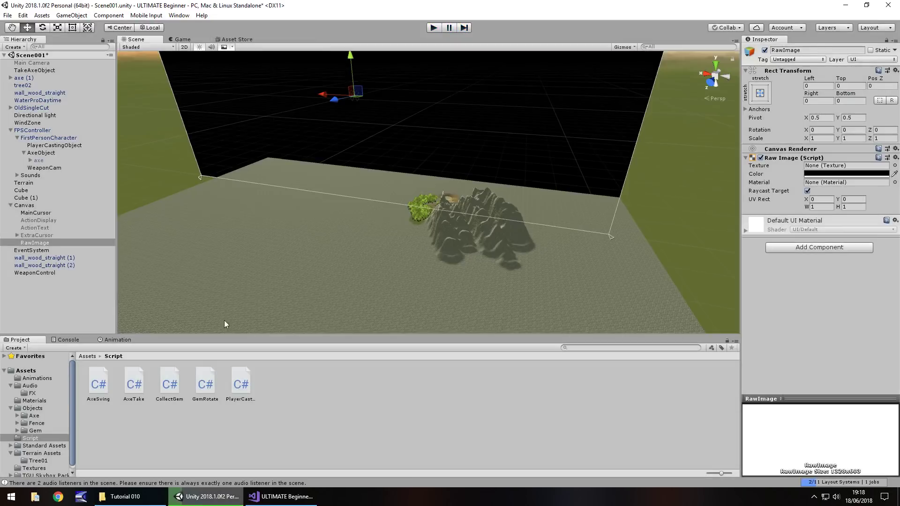
Create an animation clip named FadeInAnim for the Raw Image in the Animations folder
left_click(37, 381)
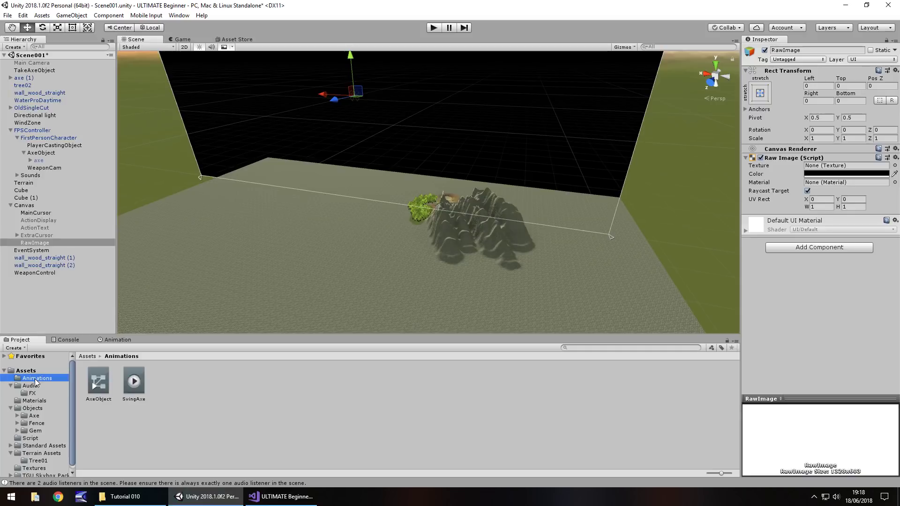
left_click(119, 340)
left_click(458, 425)
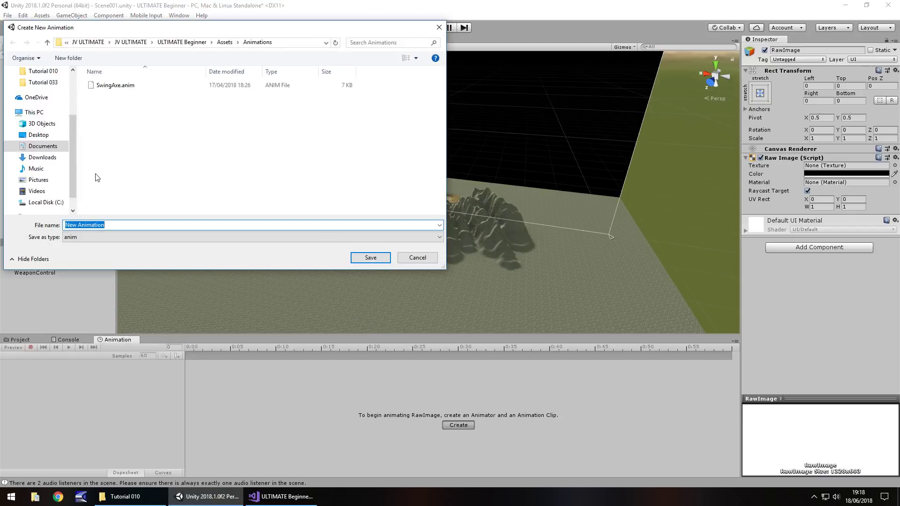
type("FadeInAnim")
key("Return")
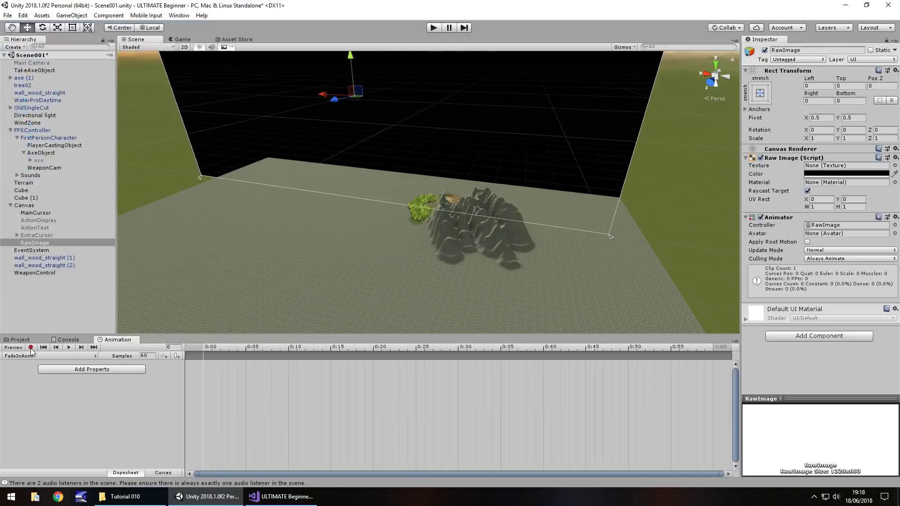
Start recording FadeInAnim and key the Raw Image's color alpha at frame 0 with a value of 255
left_click(30, 347)
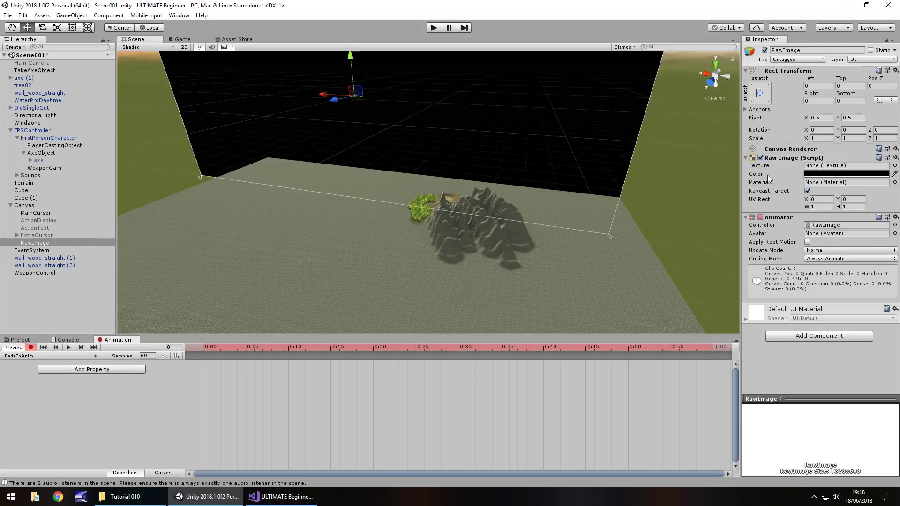
left_click(828, 174)
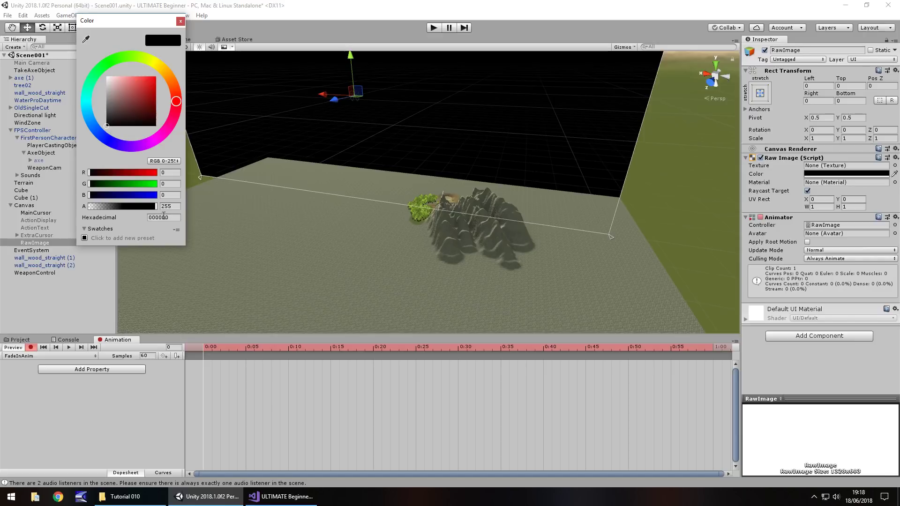
left_click(180, 207)
type("0")
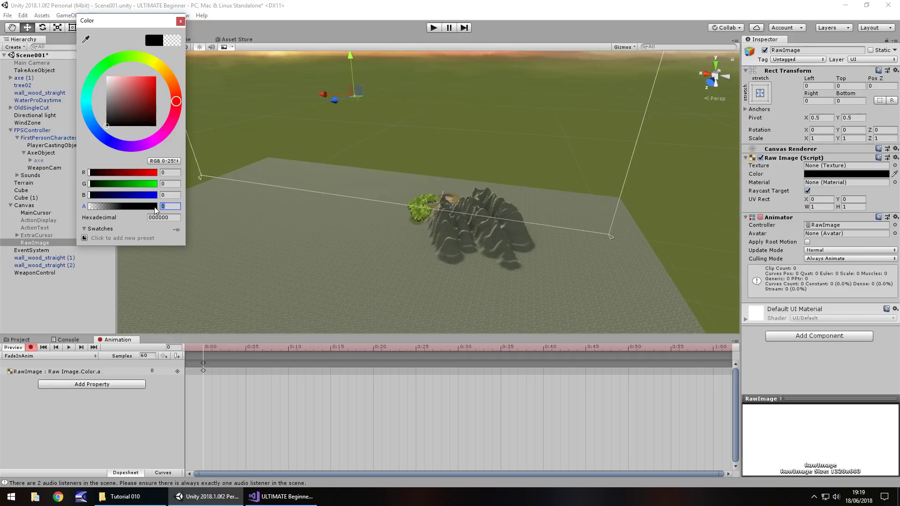
type("255")
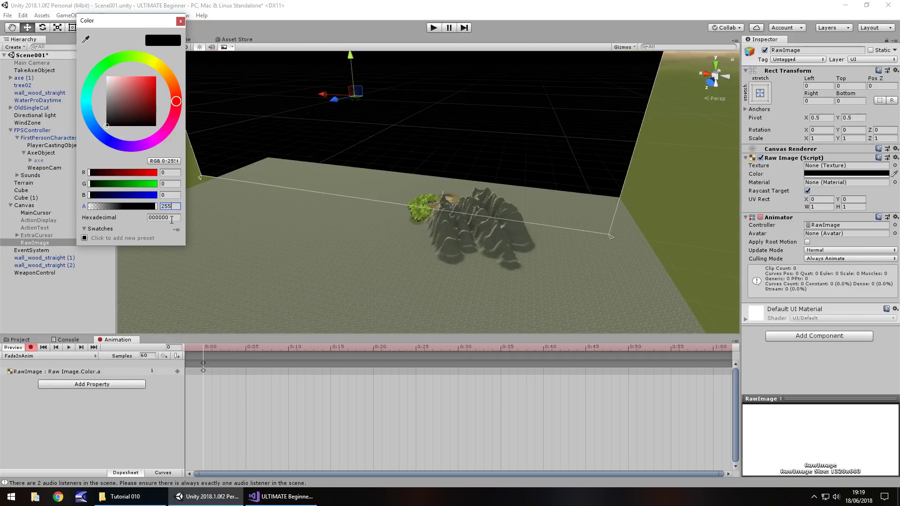
left_click(180, 21)
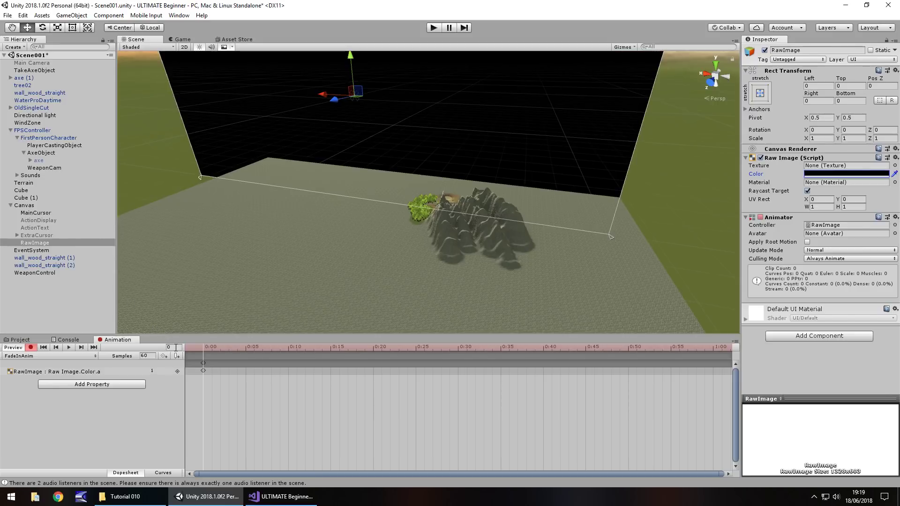
Key the Raw Image's color alpha as 0 at frame 60 and stop recording the animation
left_click(176, 347)
key("Return")
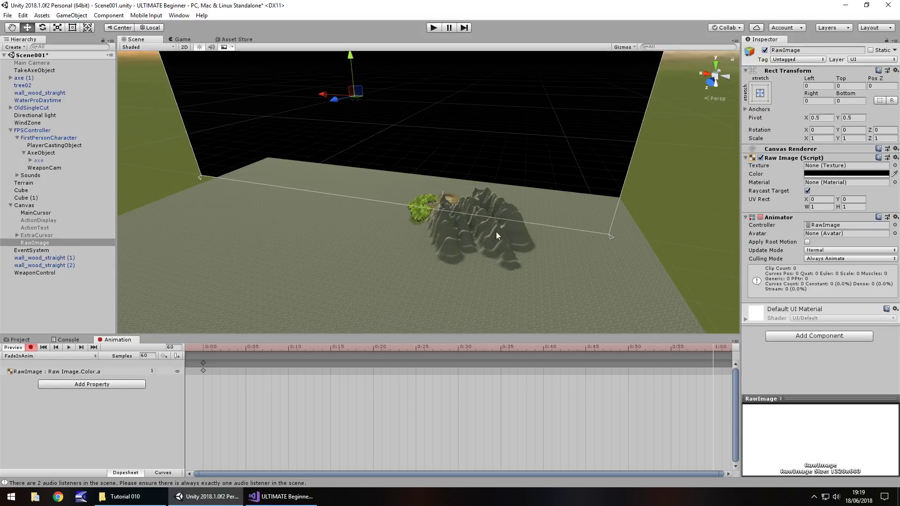
left_click(841, 173)
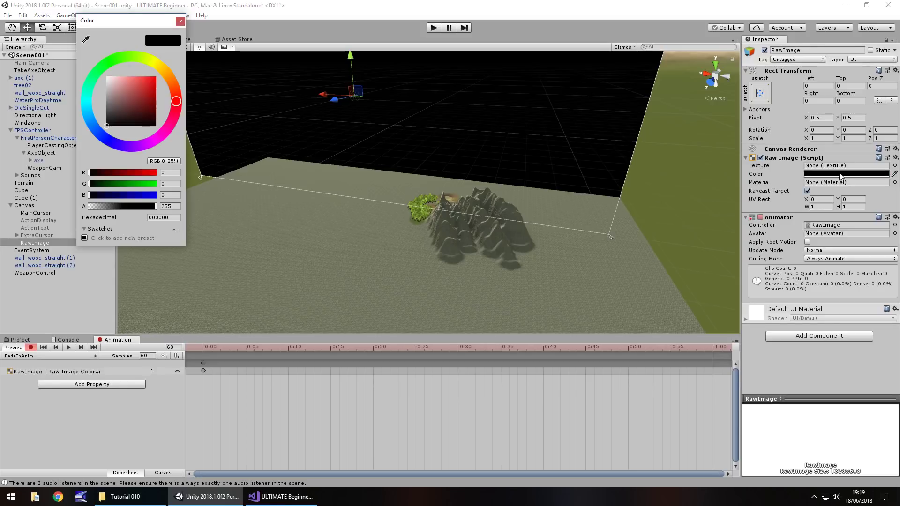
left_click(178, 206)
type("0")
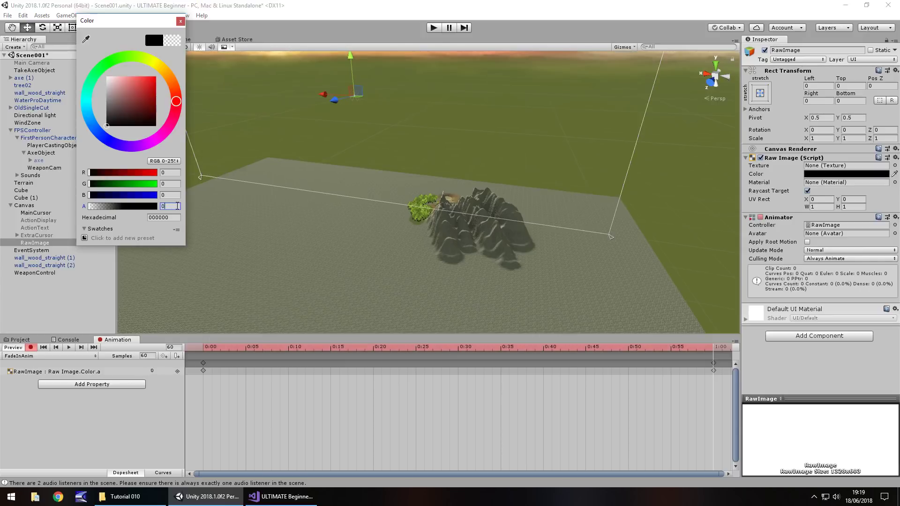
left_click(180, 21)
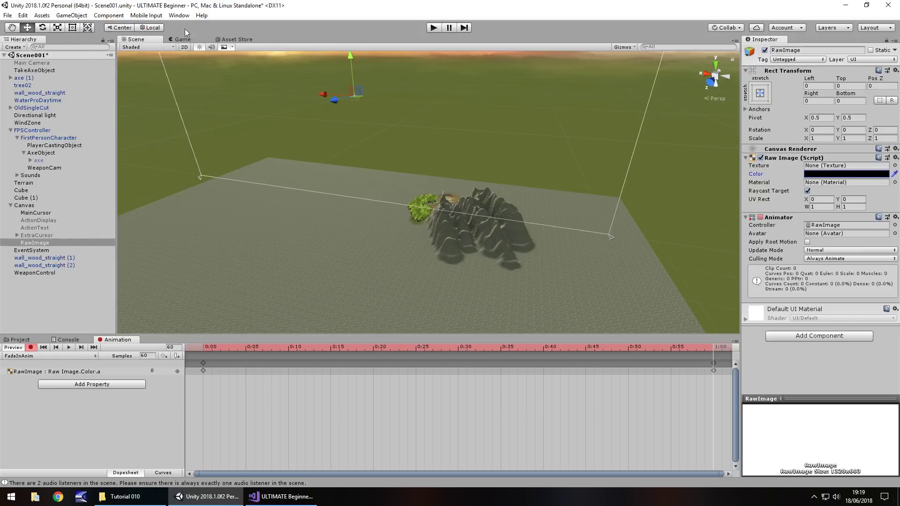
left_click(30, 347)
Turn off Loop Time for the FadeInAnim clip in the Animations folder
left_click(19, 340)
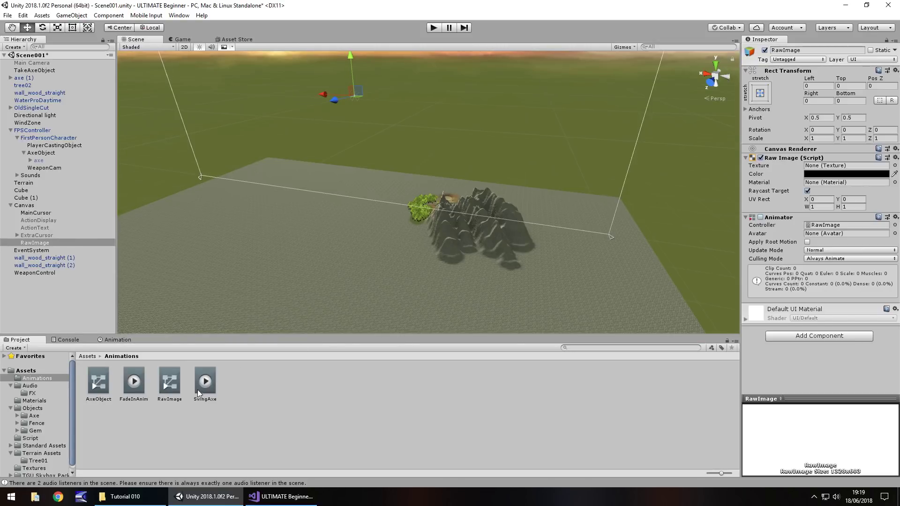
left_click(134, 381)
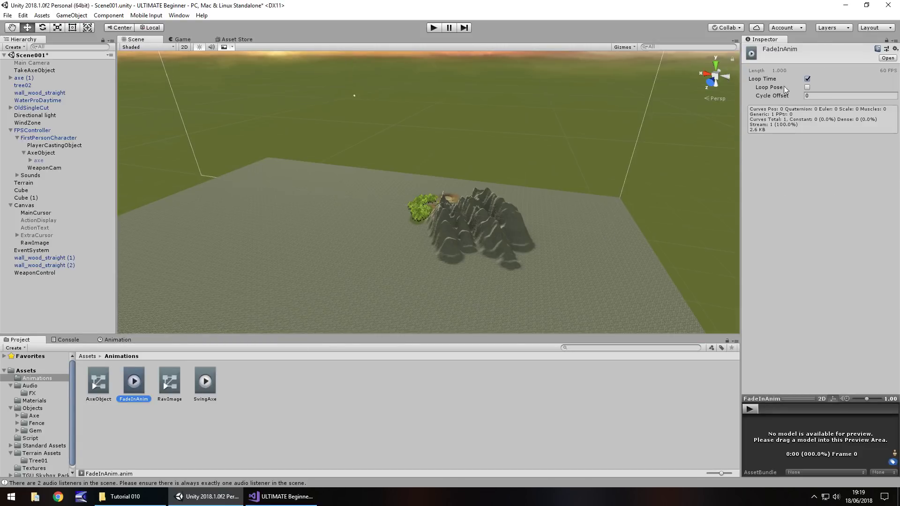
left_click(807, 79)
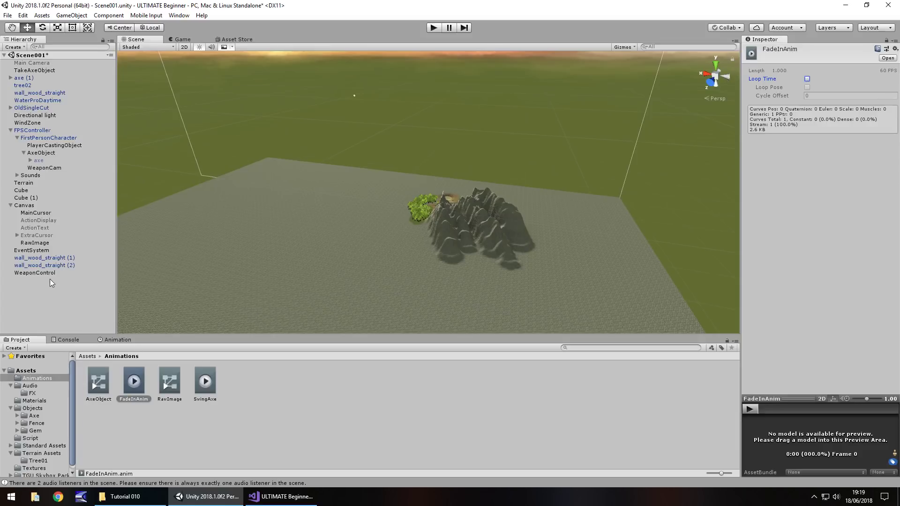
Rename the Canvas's RawImage object as FadeIn and briefly run the scene to check the fade
left_click(36, 243)
right_click(37, 244)
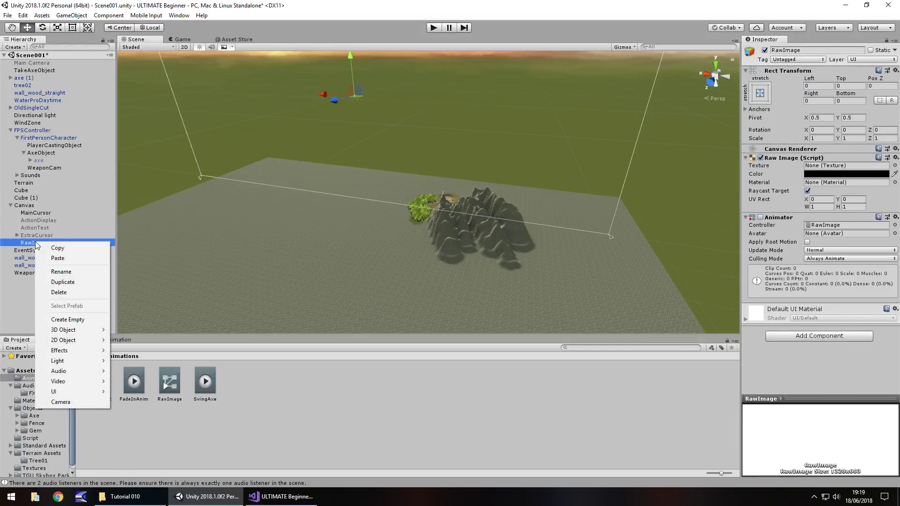
left_click(62, 272)
type("Fad")
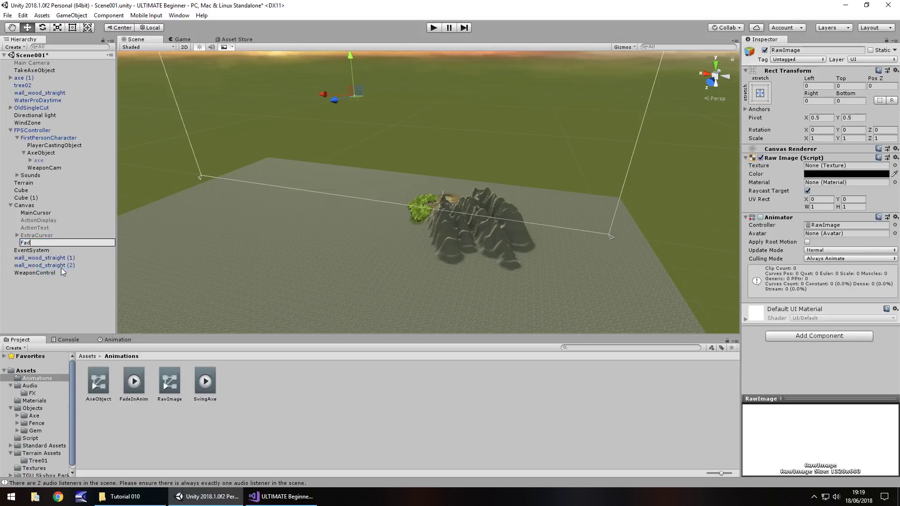
type("eIn")
key("Return")
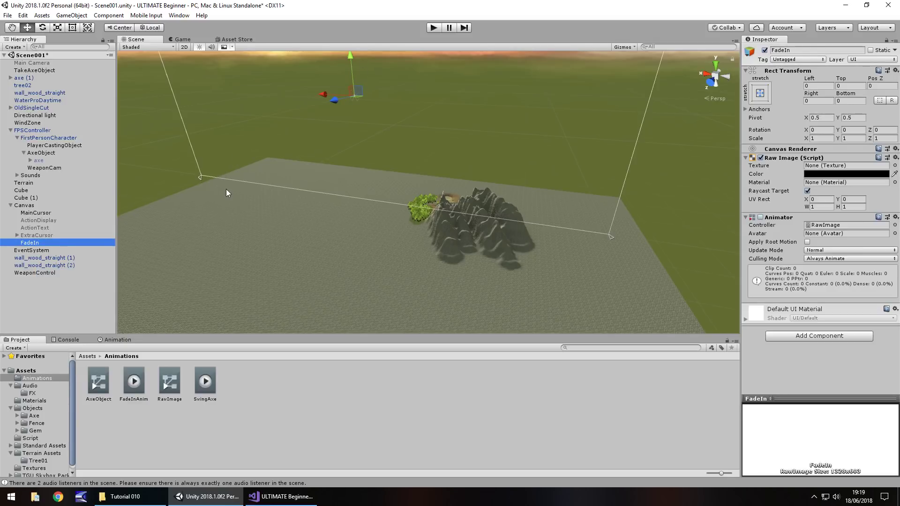
left_click(434, 28)
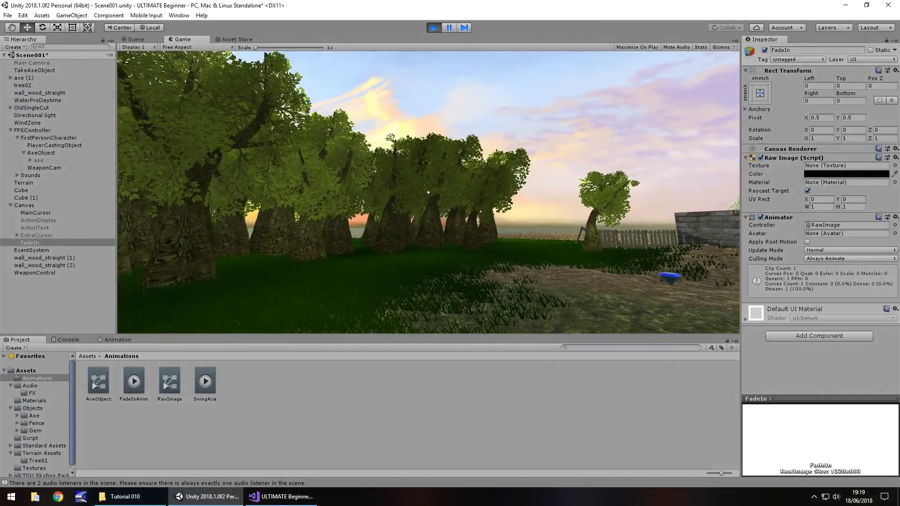
key("ctrl+p")
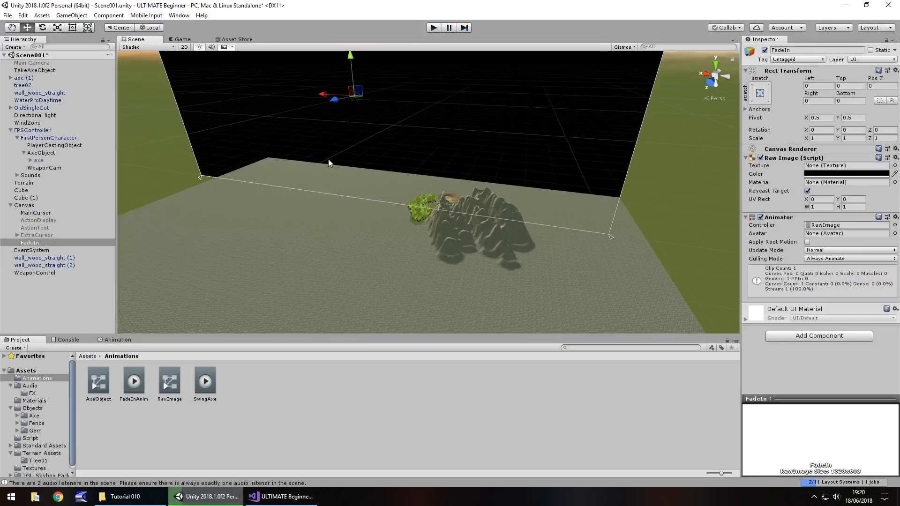
Lengthen FadeInAnim by moving its final color alpha keyframe from frame 60 to frame 90, and stop recording
left_click(118, 340)
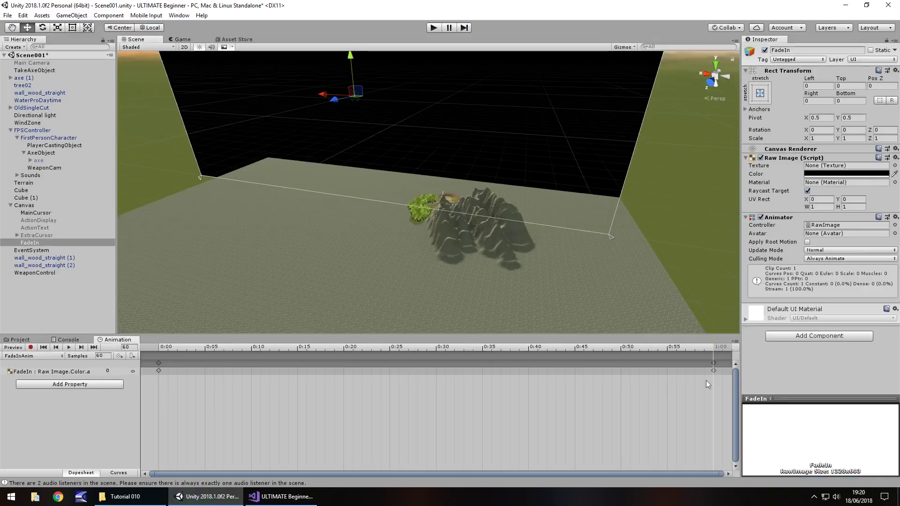
left_click(714, 363)
key("Delete")
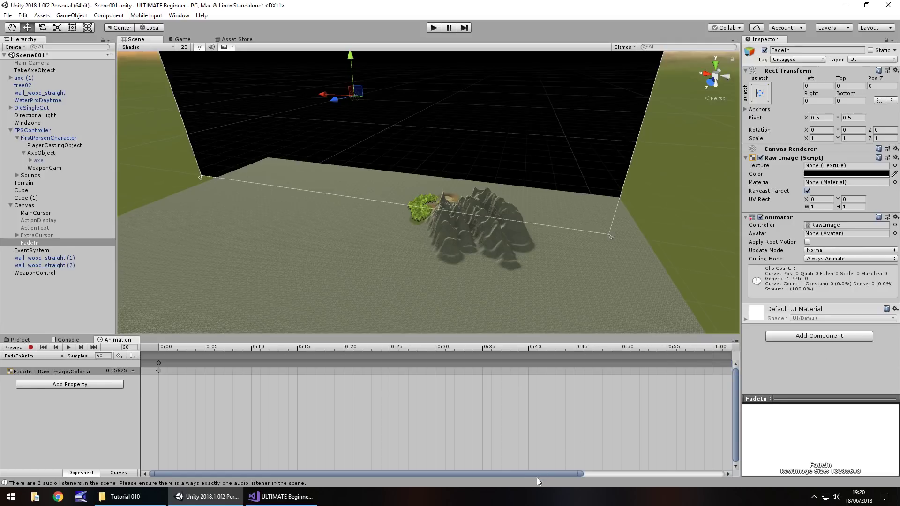
left_click_drag(536, 475, 675, 474)
left_click(712, 367)
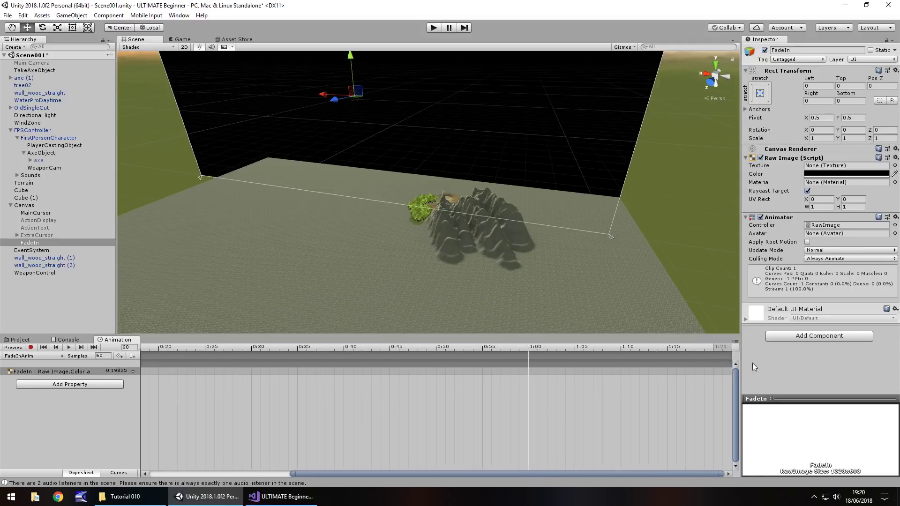
left_click_drag(553, 472, 693, 475)
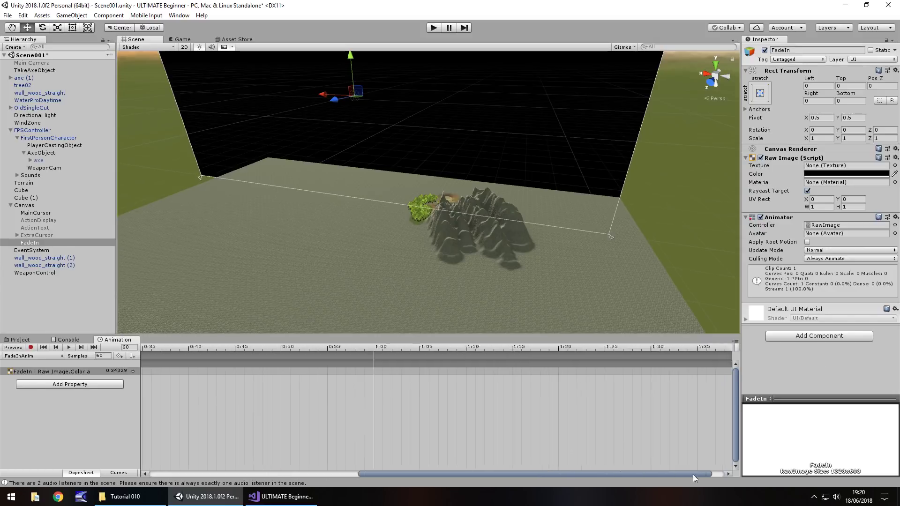
left_click(31, 347)
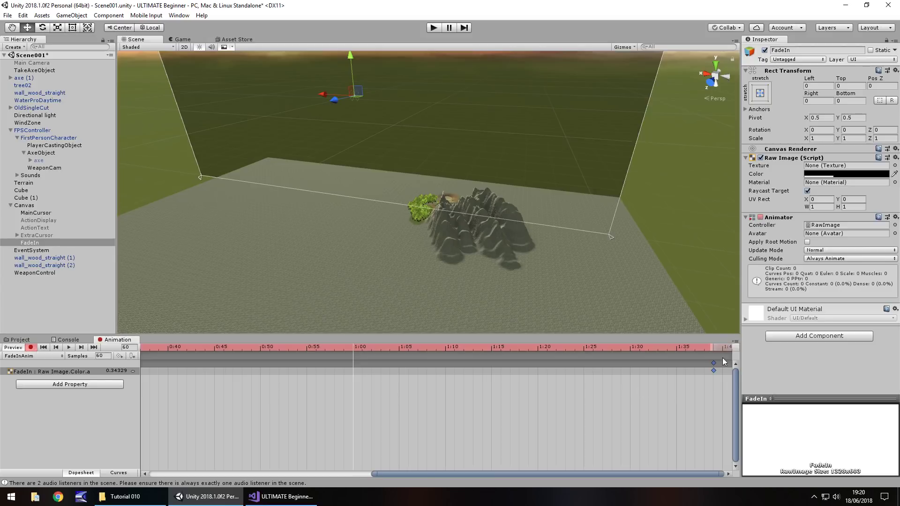
left_click(132, 348)
type("90")
key("Return")
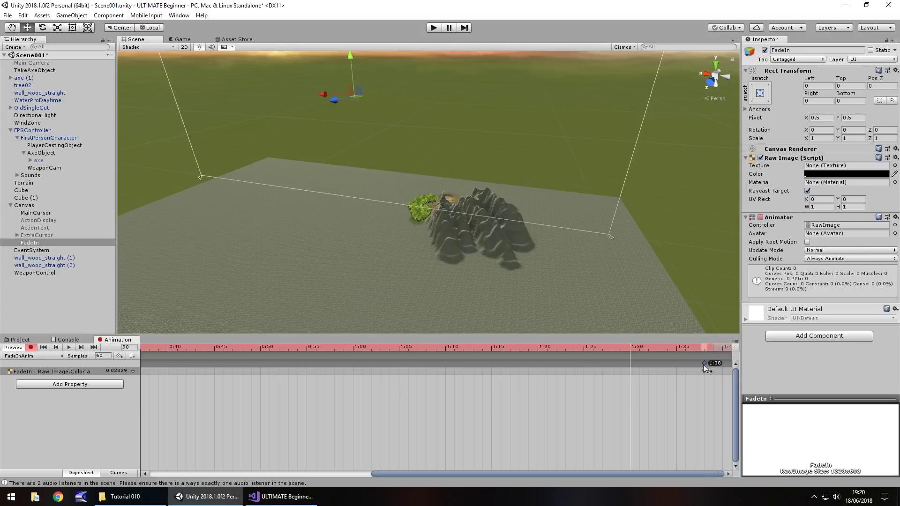
left_click_drag(628, 364, 630, 364)
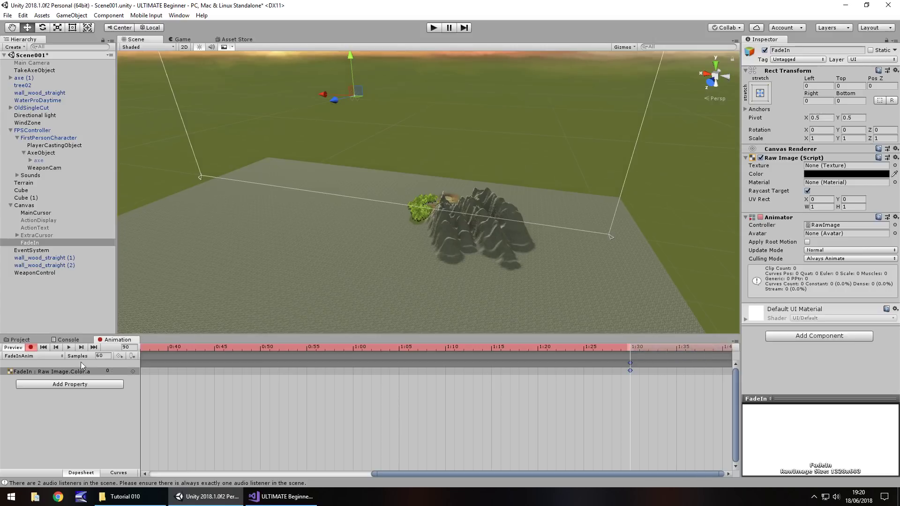
left_click(31, 347)
left_click(18, 339)
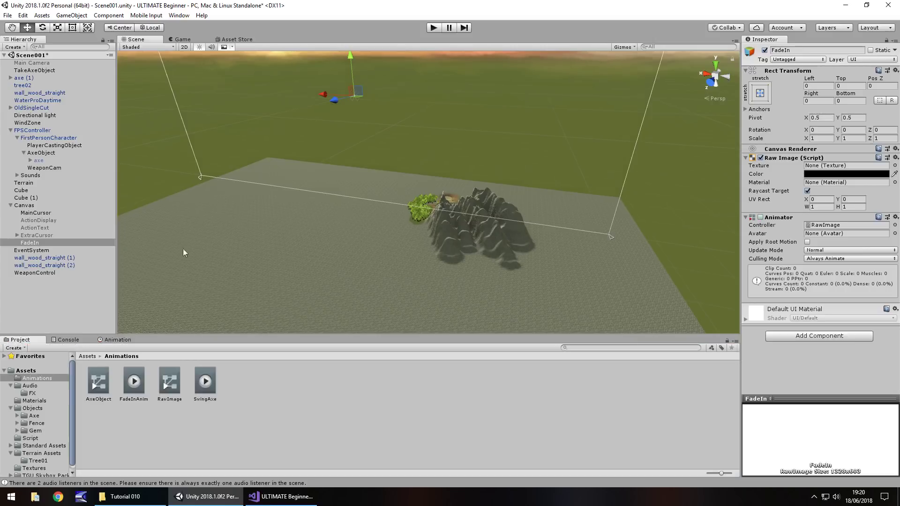
Run the scene to check the longer fade, stop it and review the FadeInAnim timeline
left_click(433, 28)
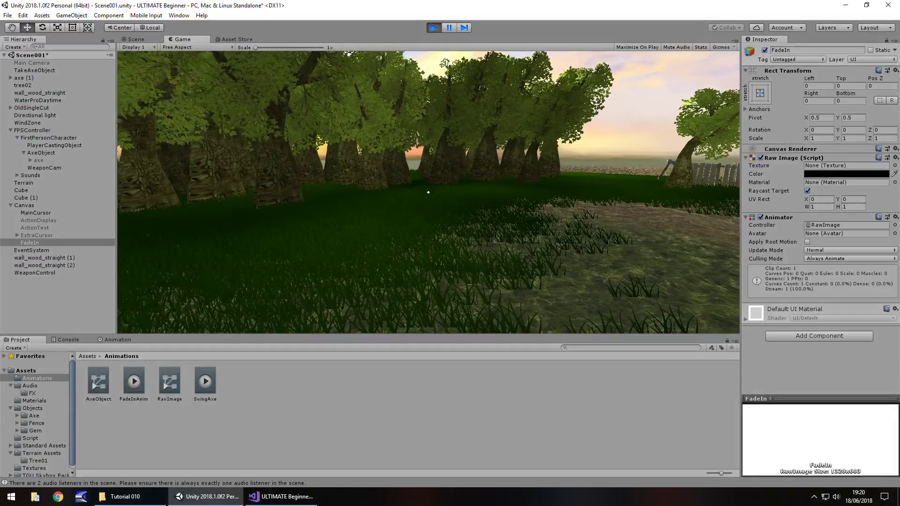
key("ctrl+p")
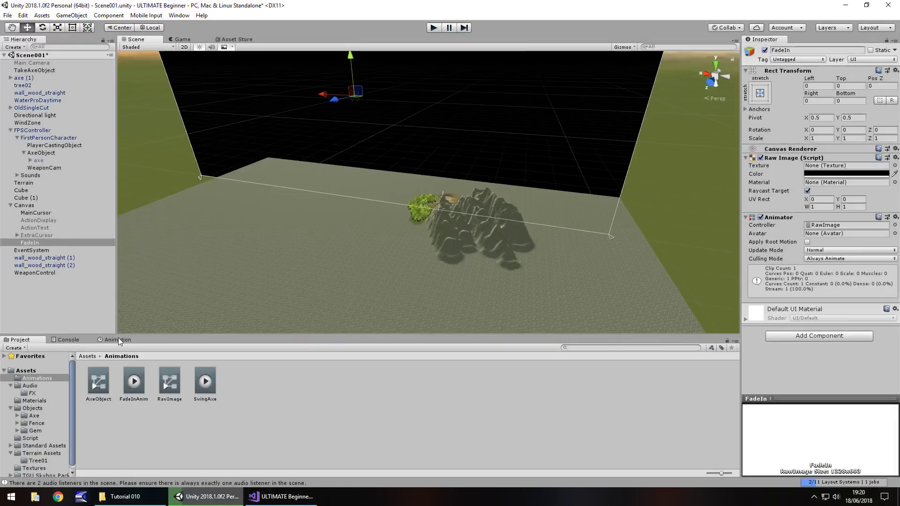
left_click(118, 339)
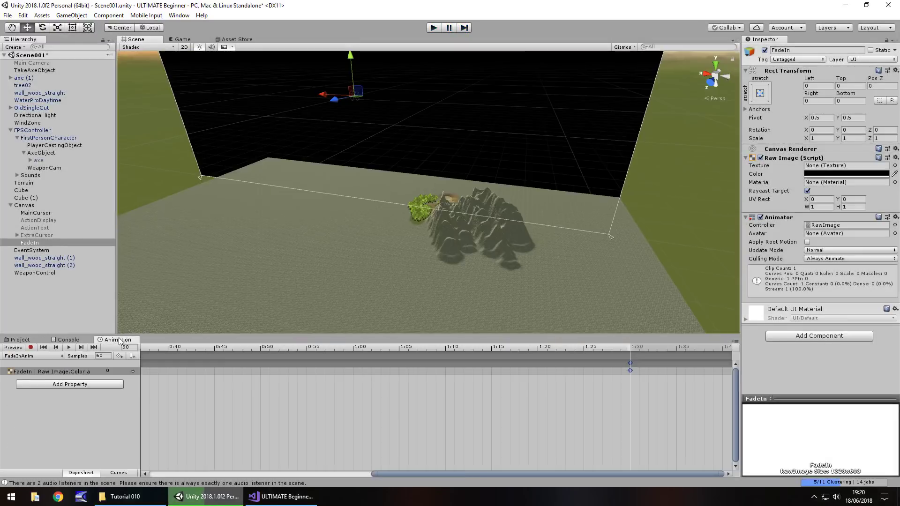
Create a C# script named 001SceneStart in the Script folder
left_click(20, 339)
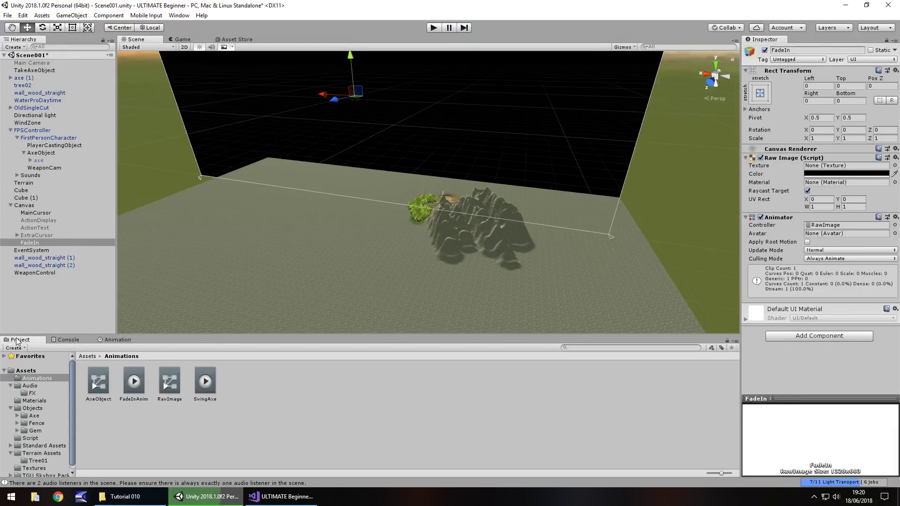
left_click(29, 438)
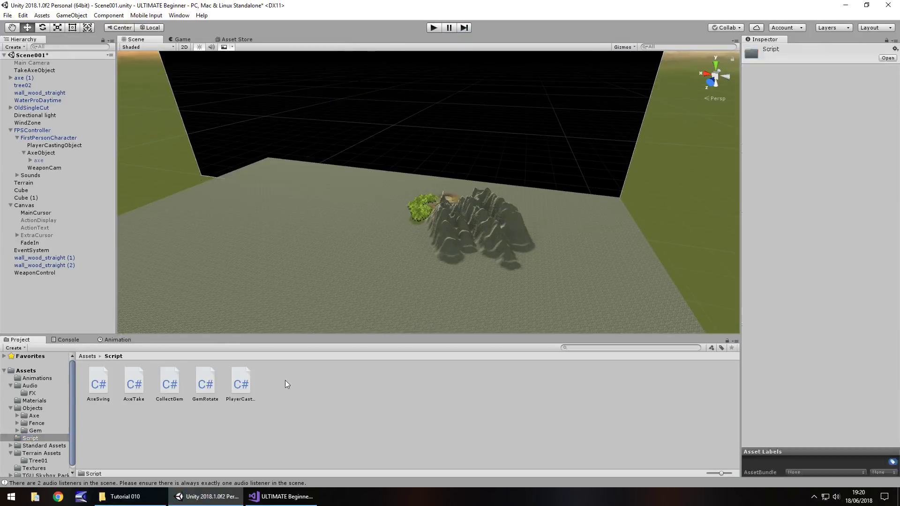
right_click(286, 384)
mouse_move(341, 186)
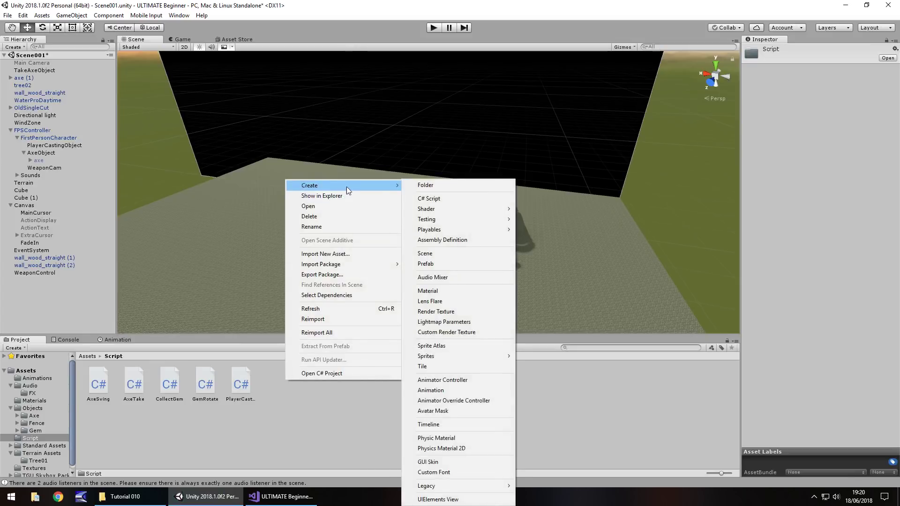
left_click(433, 199)
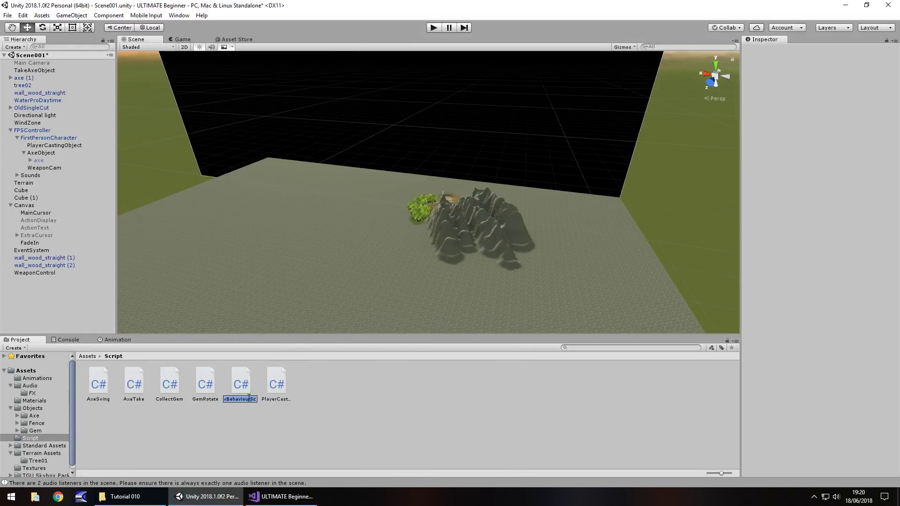
type("Scen")
key("BackSpace")
key("BackSpace")
key("BackSpace")
key("BackSpace")
key("BackSpace")
type("001SceneStart")
key("Return")
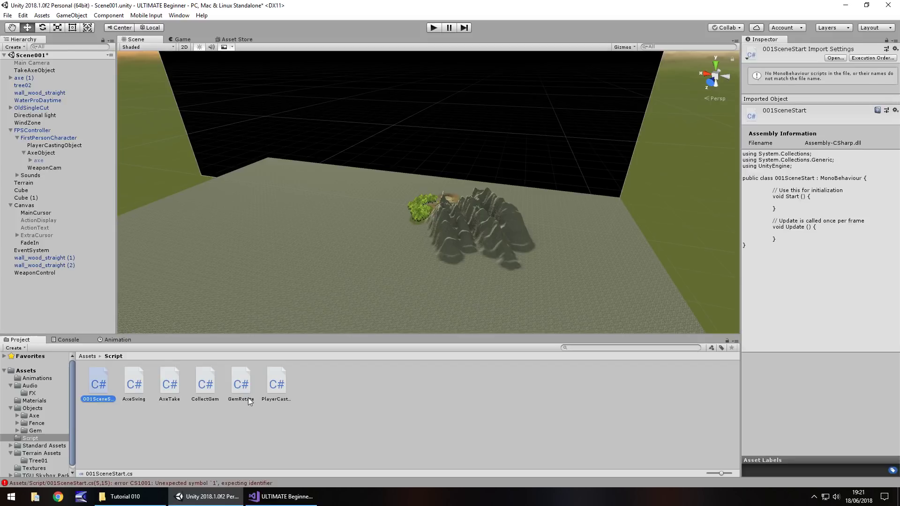
Rename the 001SceneStart script file as A01SceneStart
key("F2")
key("BackSpace")
type("A01SceneStart")
Open the A01SceneStart script in Visual Studio, change its class name to A01SceneStart and save the file
double_click(96, 382)
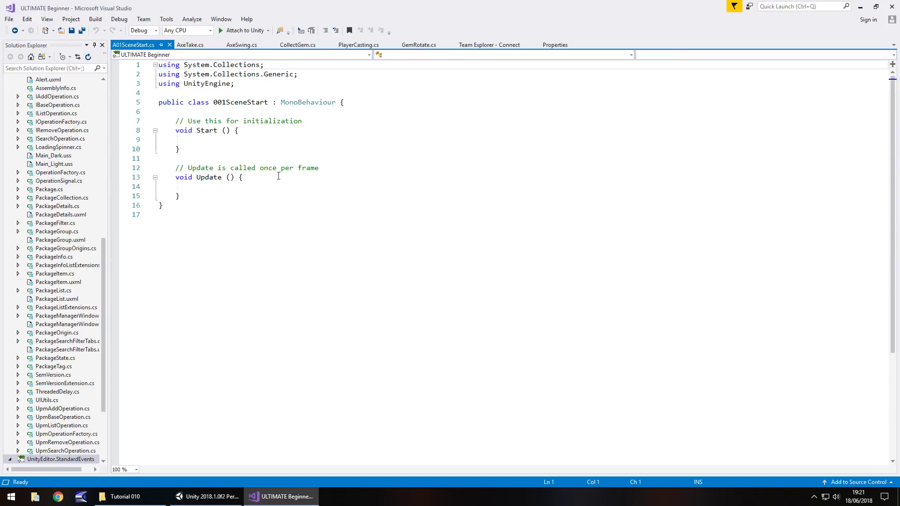
left_click(215, 103)
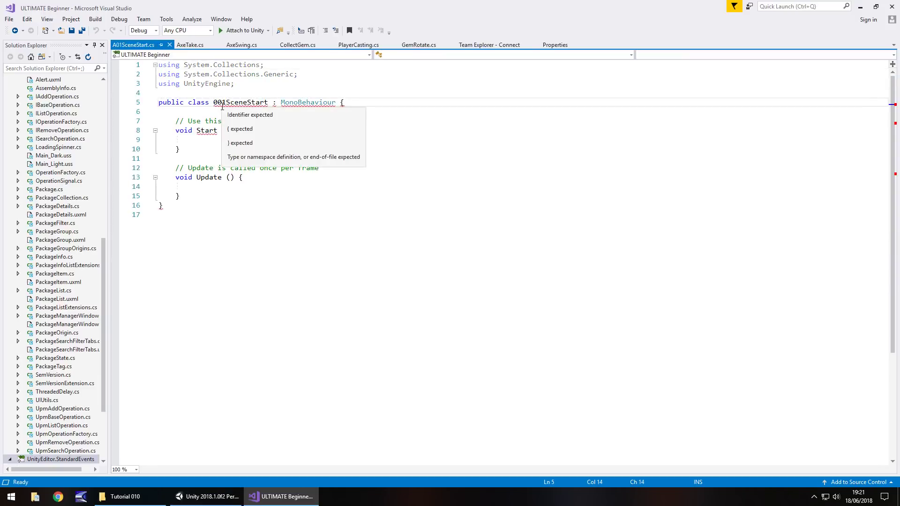
key("Delete")
type("A")
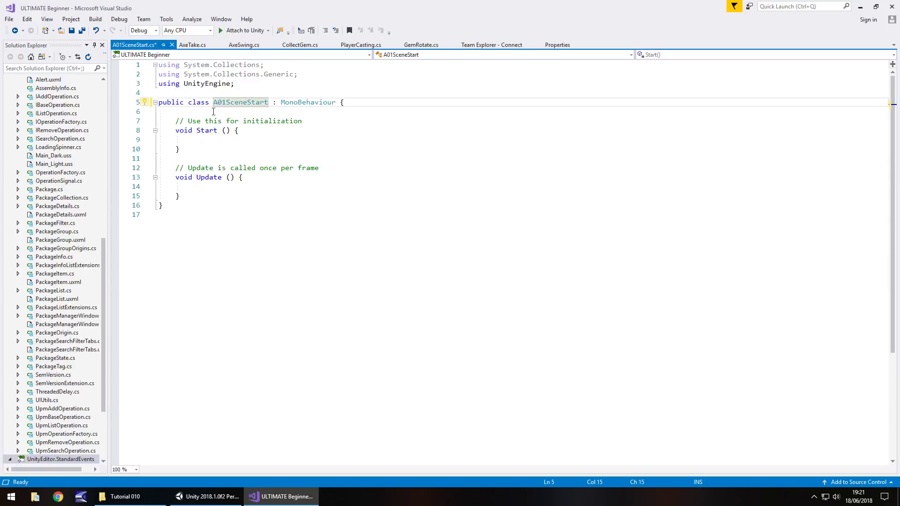
left_click(178, 496)
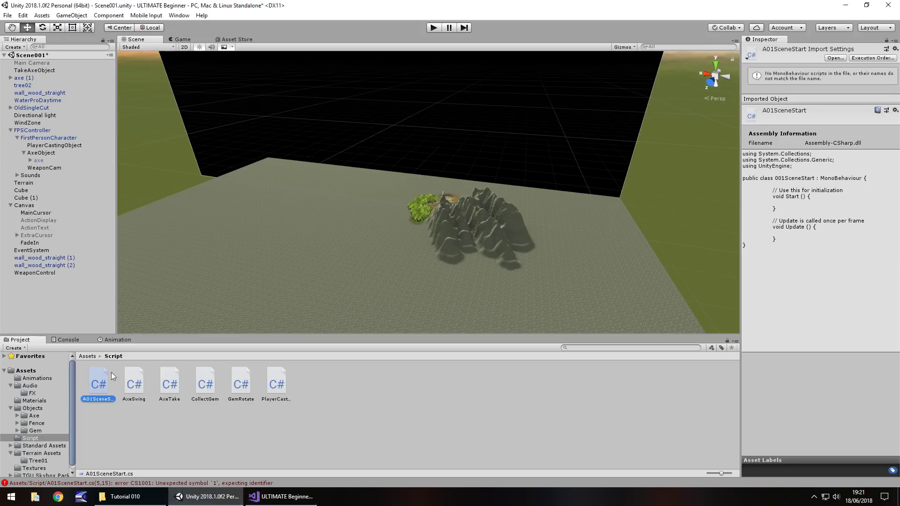
left_click(280, 497)
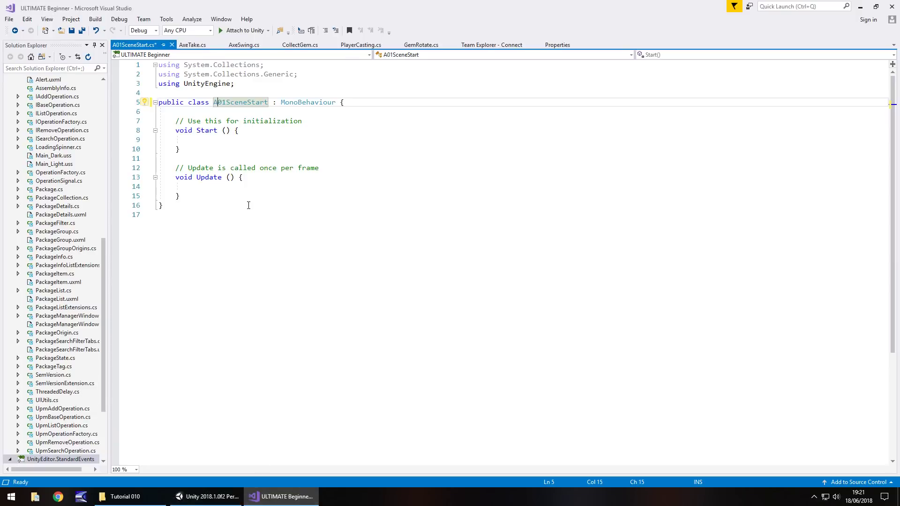
key("ctrl+s")
Return to Unity, check the Console for script errors and clear it
left_click(206, 496)
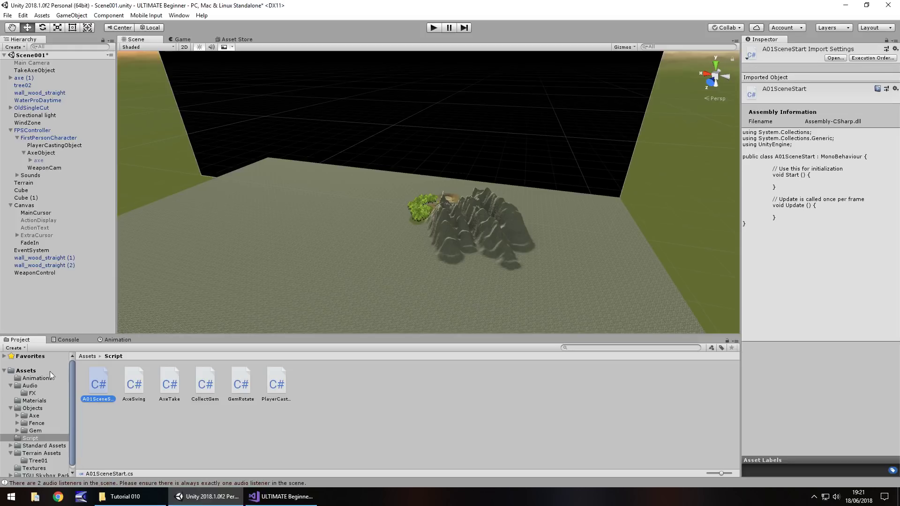
left_click(69, 340)
left_click(13, 347)
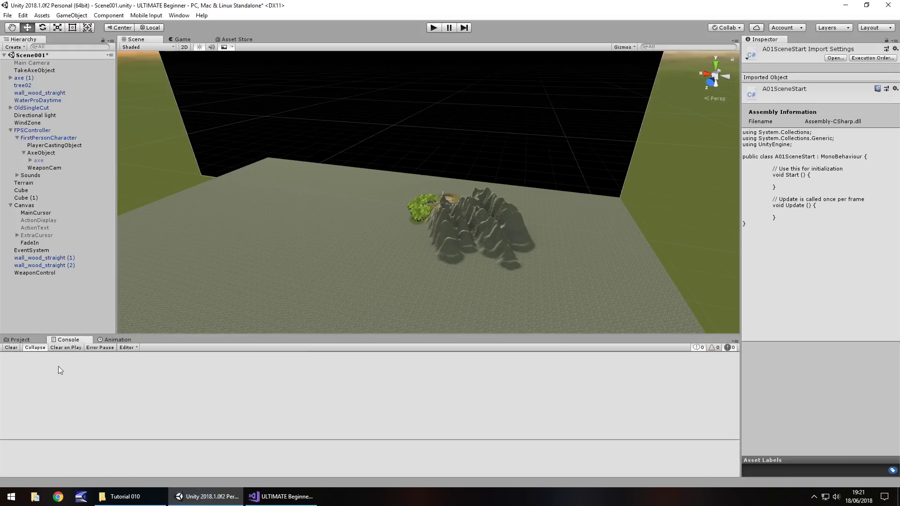
left_click(24, 341)
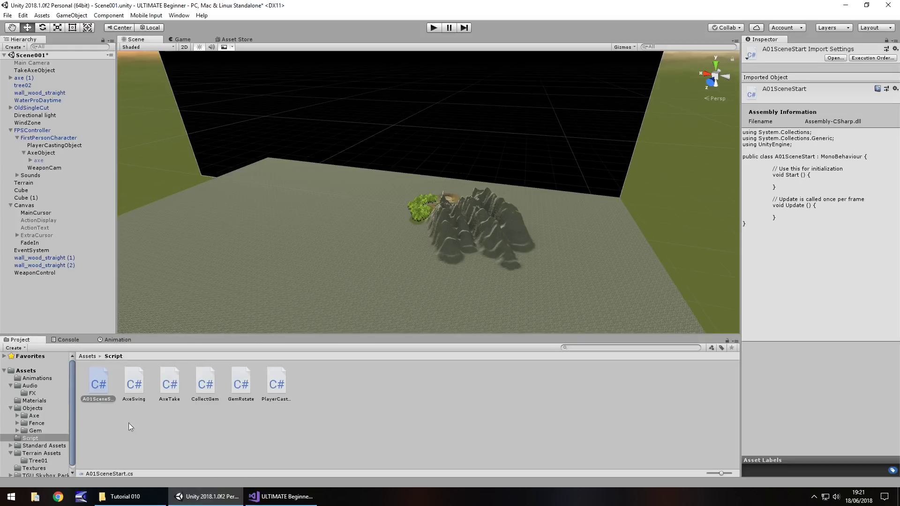
In Visual Studio, delete the initialization comment above Start in A01SceneStart and add a blank line for variable declarations
left_click(281, 496)
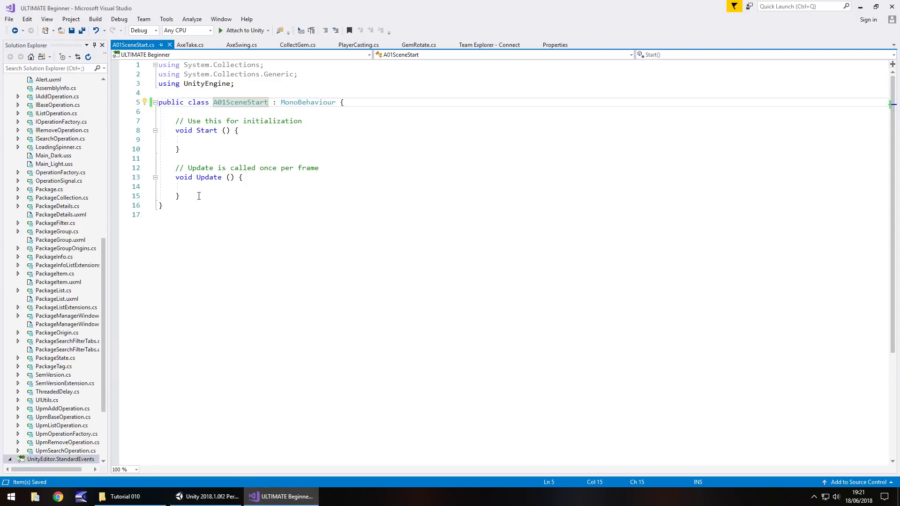
left_click_drag(303, 121, 176, 121)
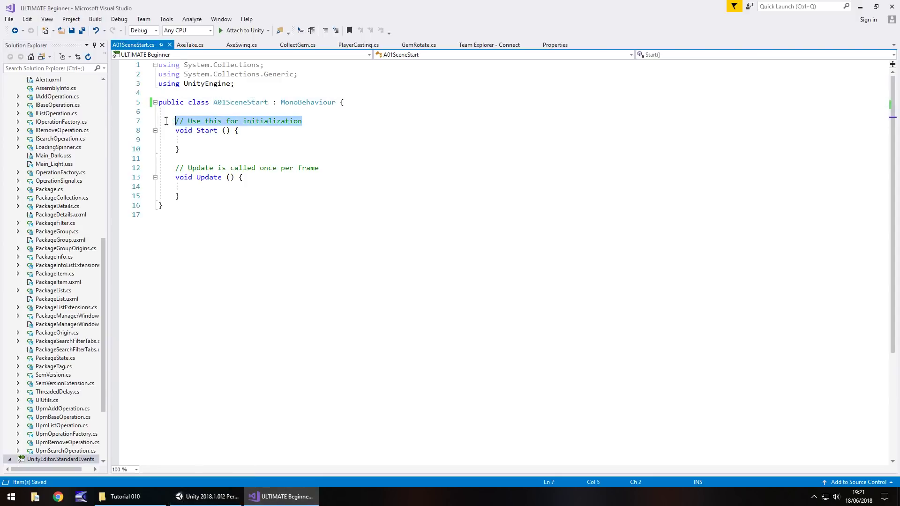
key("BackSpace")
key("Return")
left_click(200, 121)
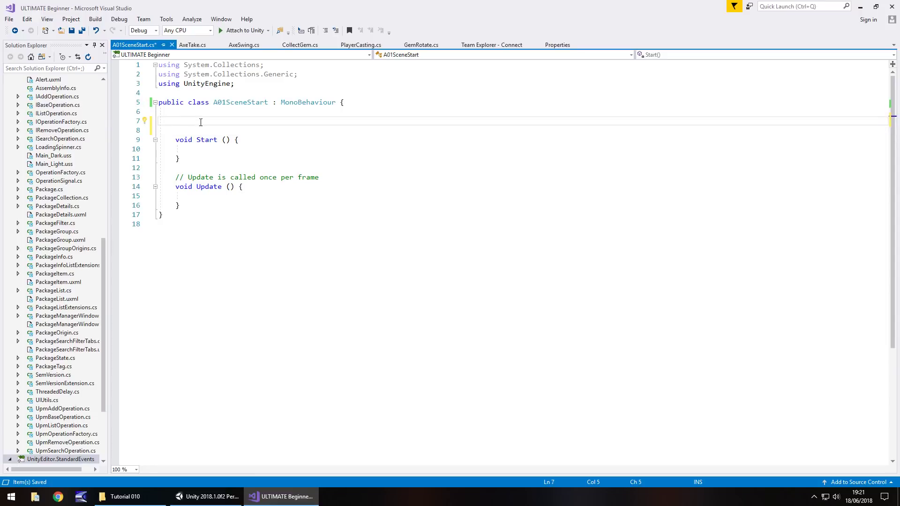
Declare a public GameObject variable named fadeInImg above Start in A01SceneStart
type("ublic")
key("BackSpace")
key("BackSpace")
key("BackSpace")
key("BackSpace")
key("BackSpace")
type("pu")
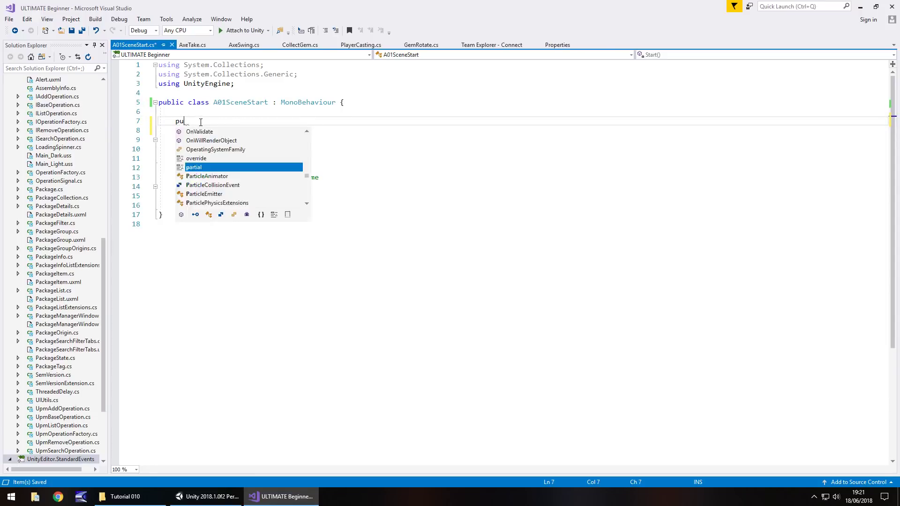
type("blic GameOb")
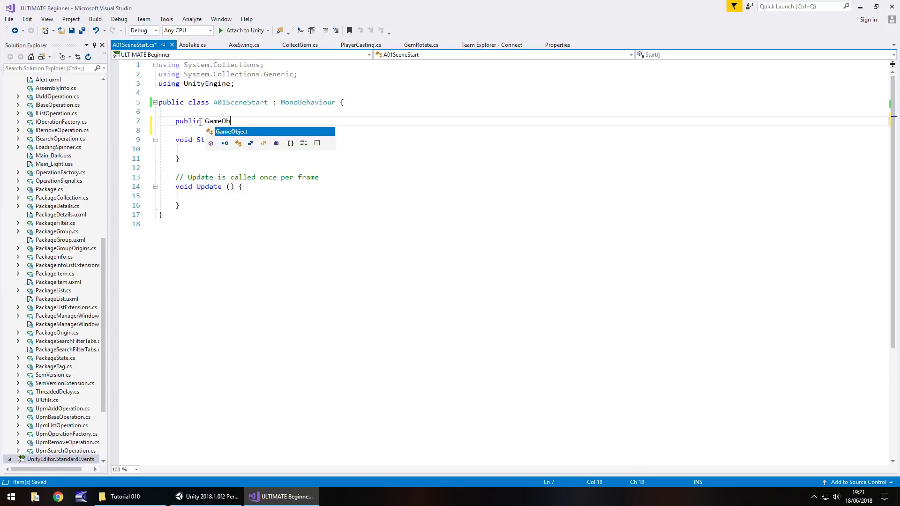
type("ject f")
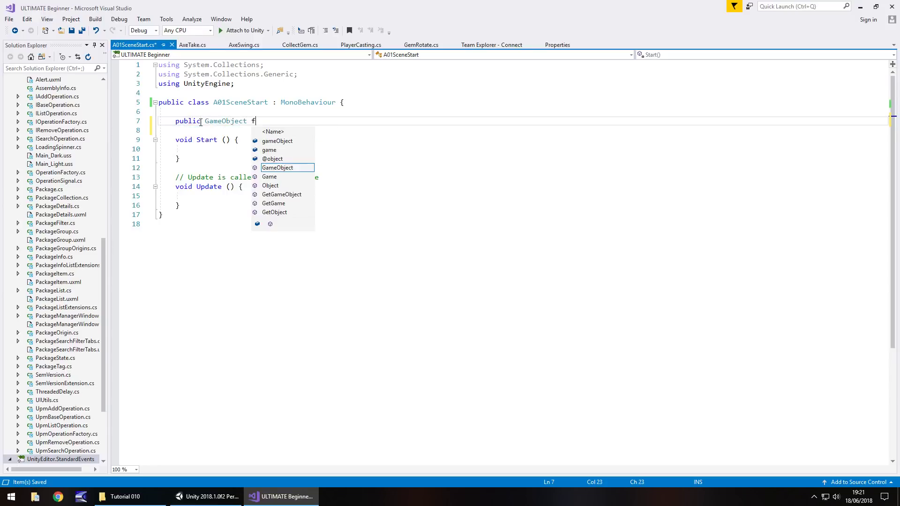
type("adeIn")
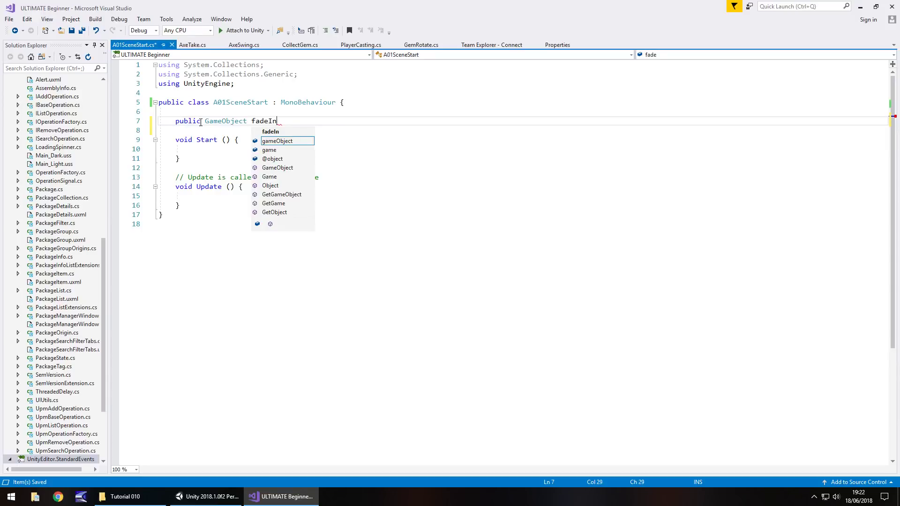
type("Img;")
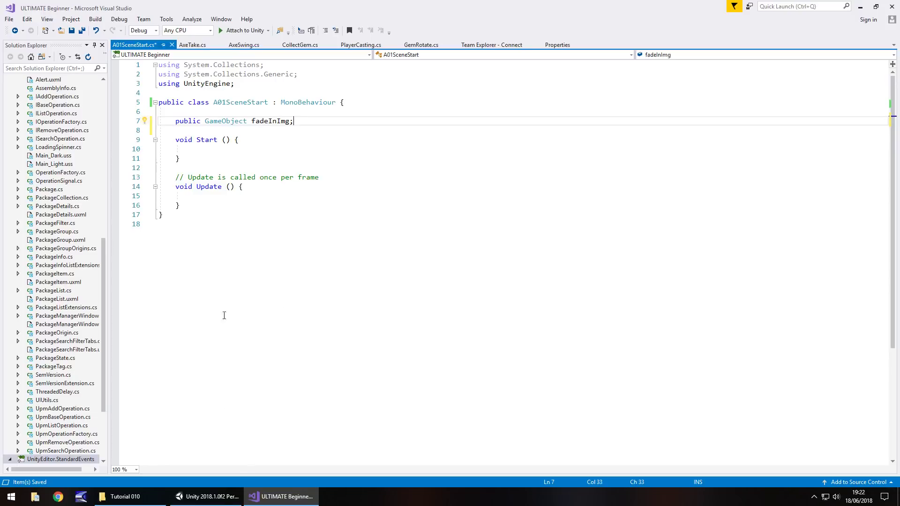
Switch to Unity to look at the FadeIn object under the Canvas, and return to the script in Visual Studio
left_click(225, 496)
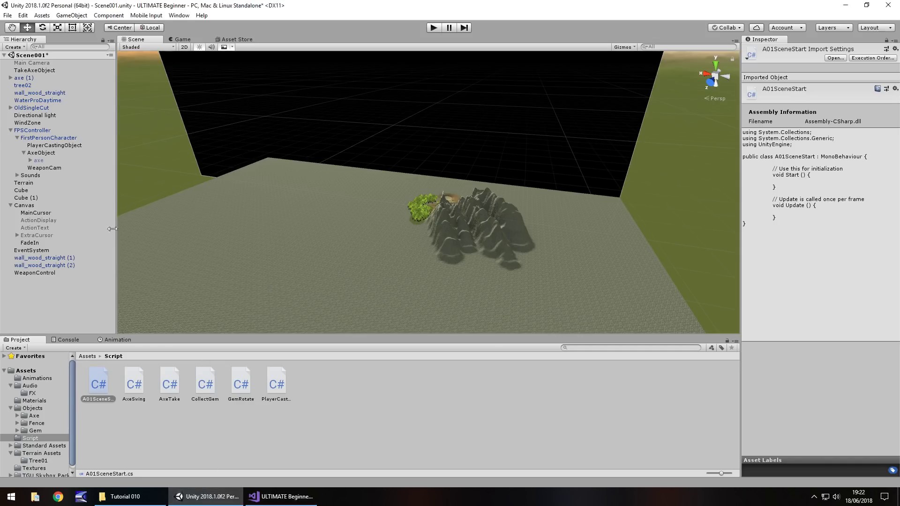
left_click(278, 493)
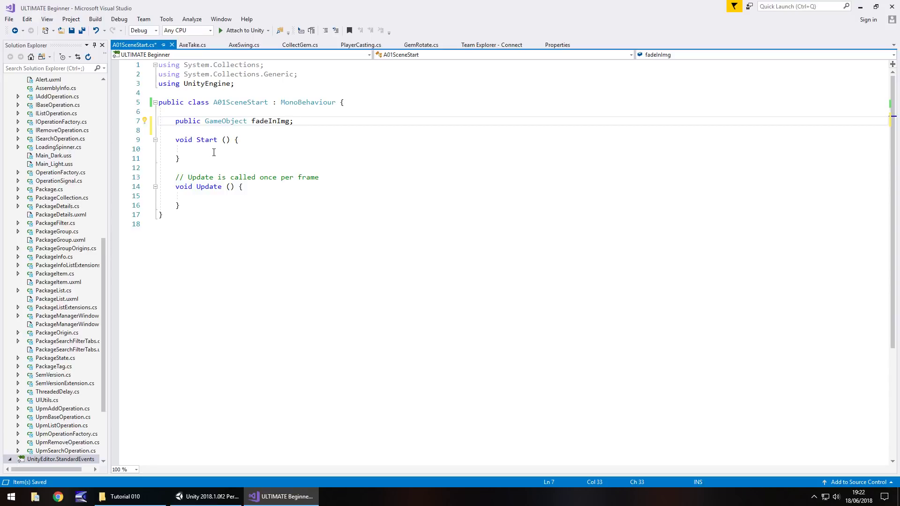
left_click(206, 497)
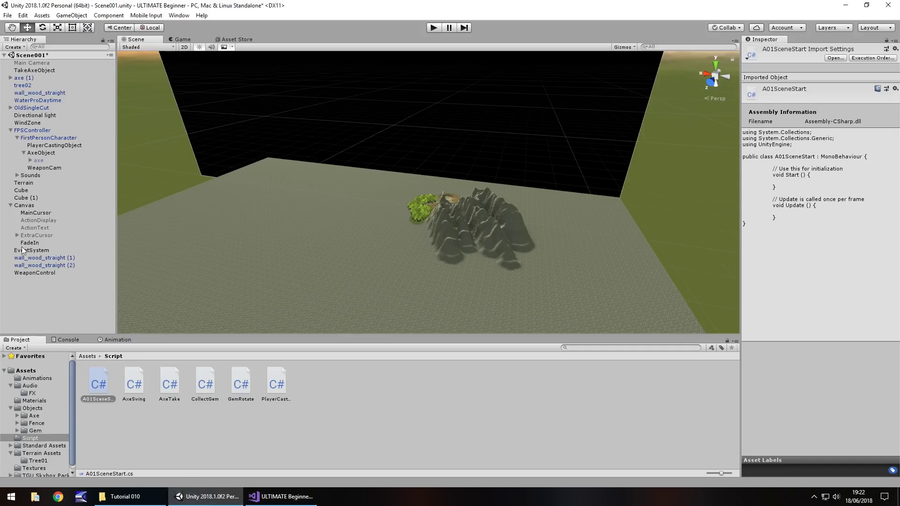
left_click(283, 497)
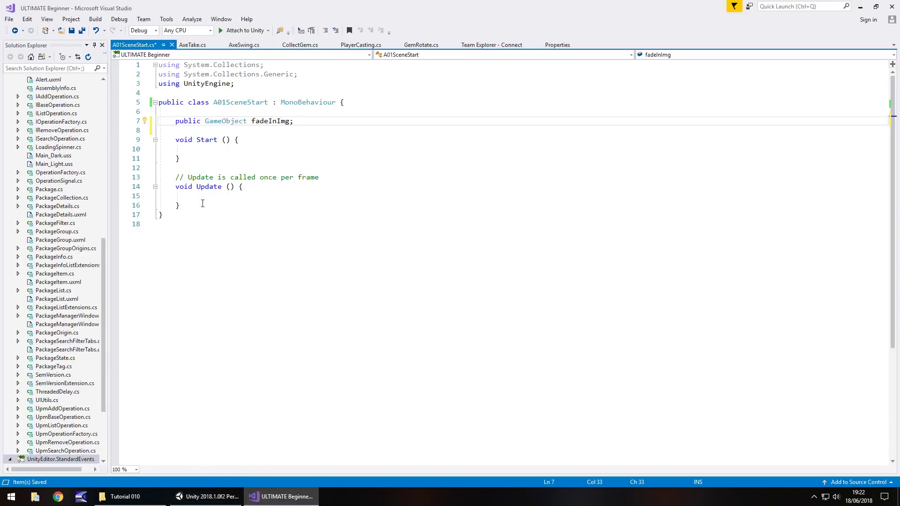
Delete the Update method with its comment from A01SceneStart and add blank lines below Start
left_click_drag(201, 205, 157, 167)
key("Delete")
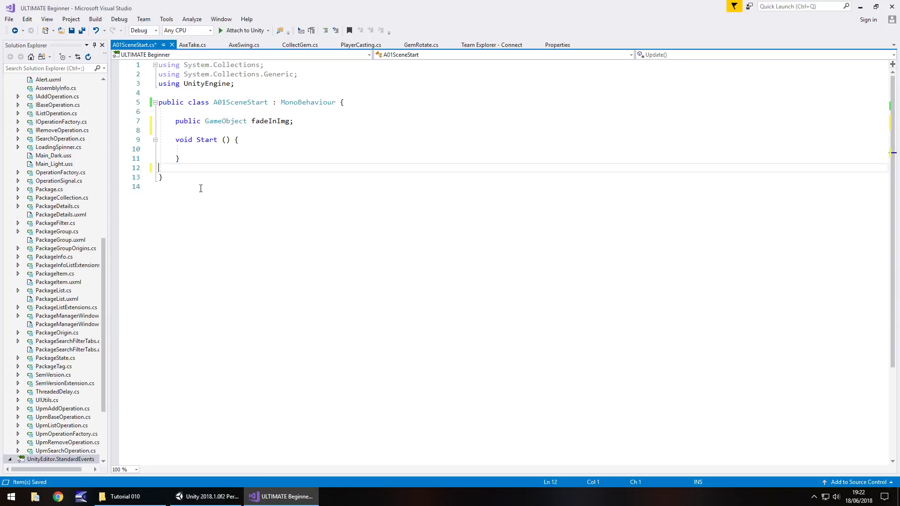
key("Return")
key("Return")
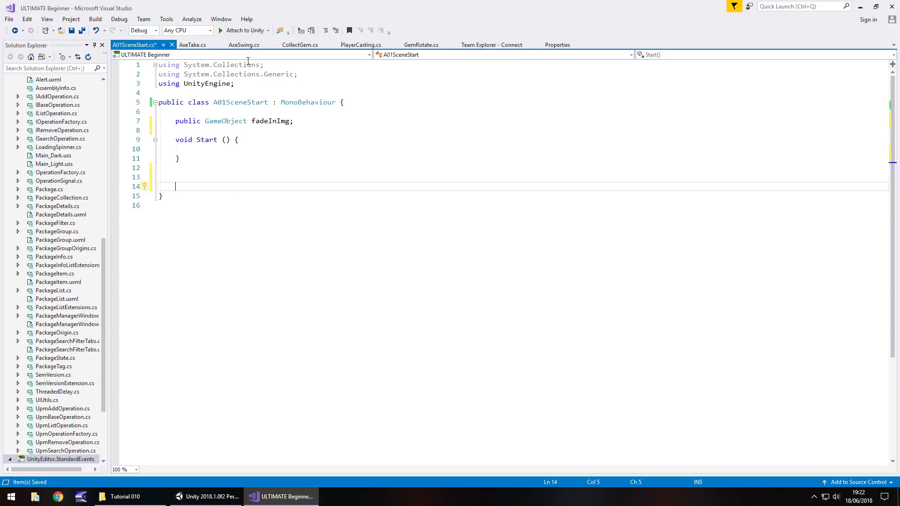
Consult the coroutine in AxeSwing.cs and add an IEnumerator SceneWorks() method with an empty body below Start in A01SceneStart
left_click(243, 45)
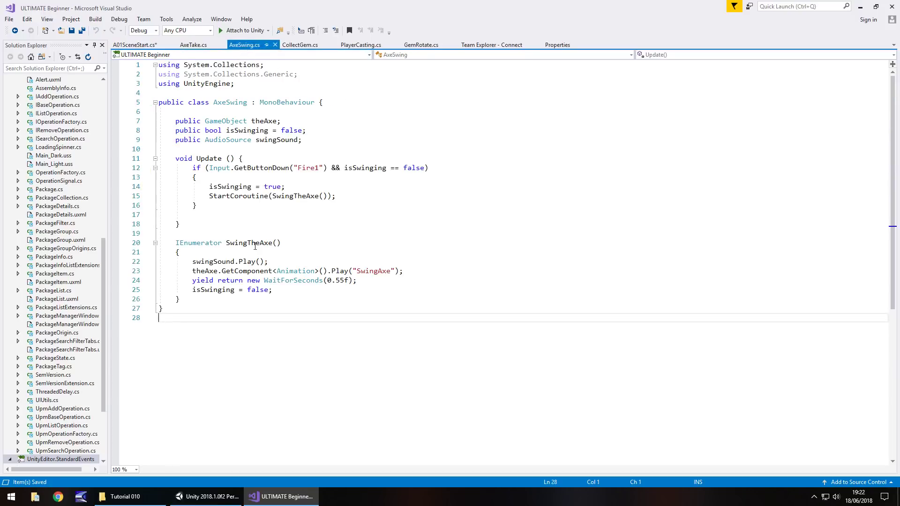
left_click(134, 45)
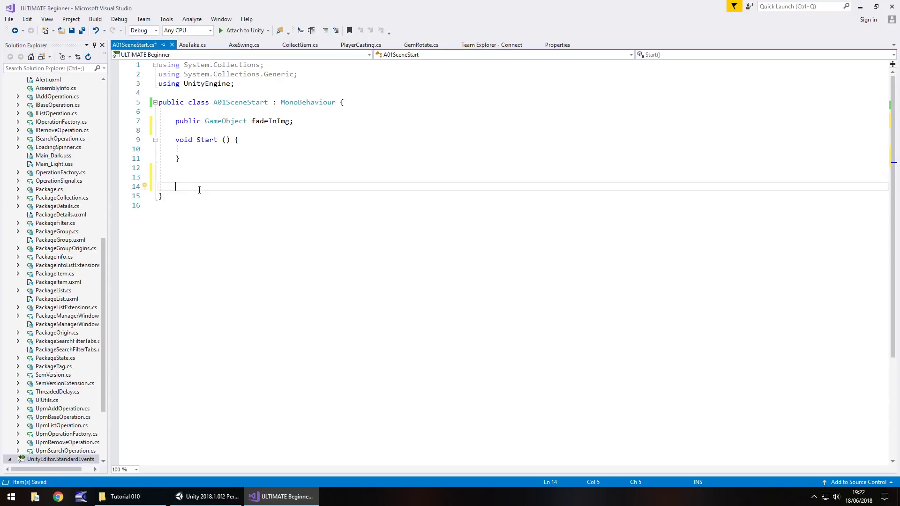
type("IEnumerato")
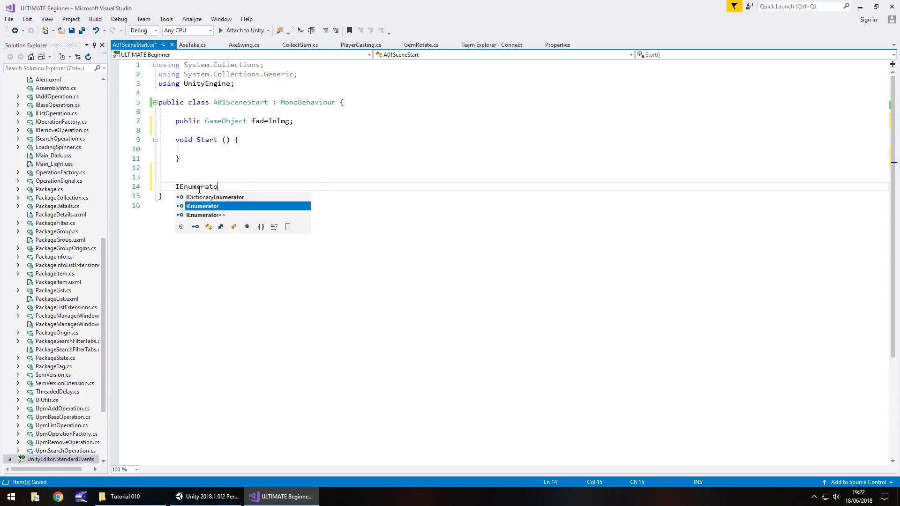
type("r ")
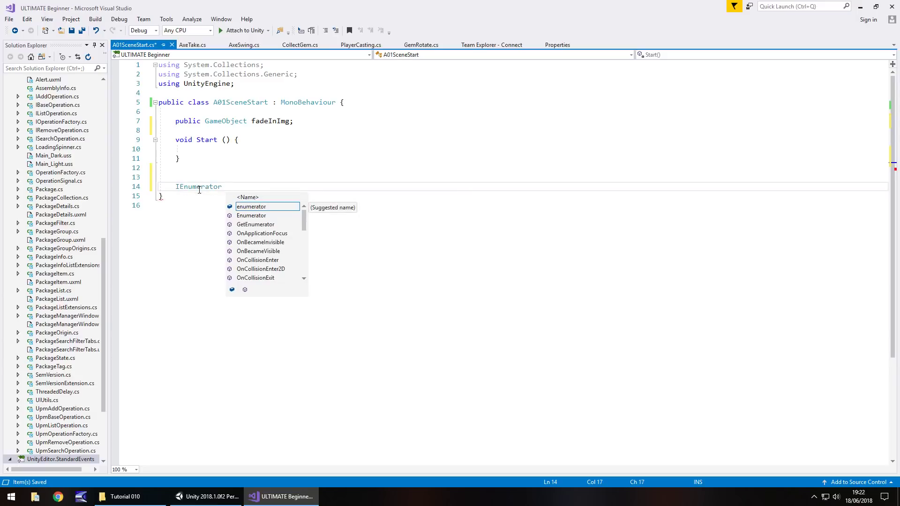
type("Scene")
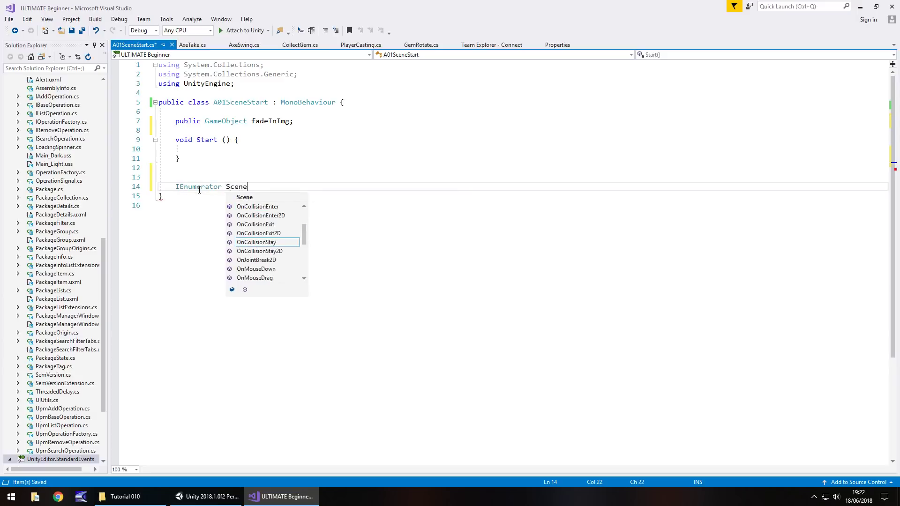
type("Works")
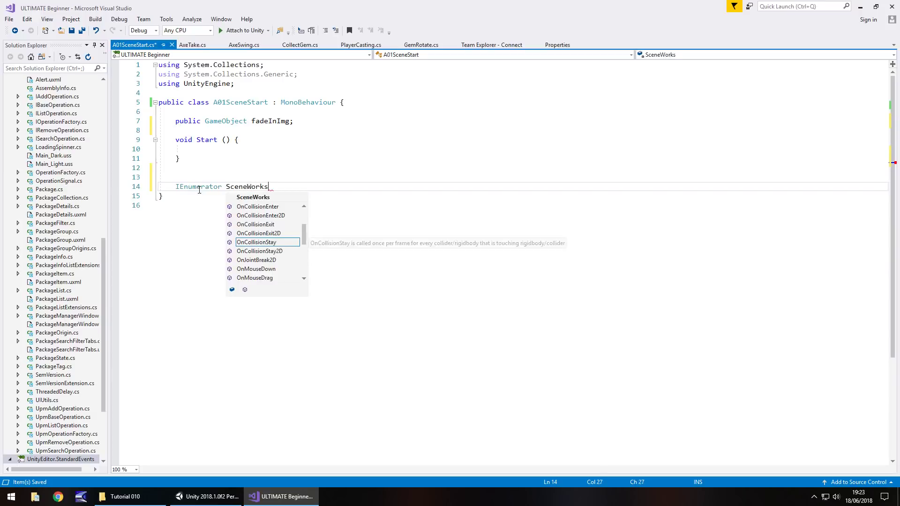
type("() {")
key("Return")
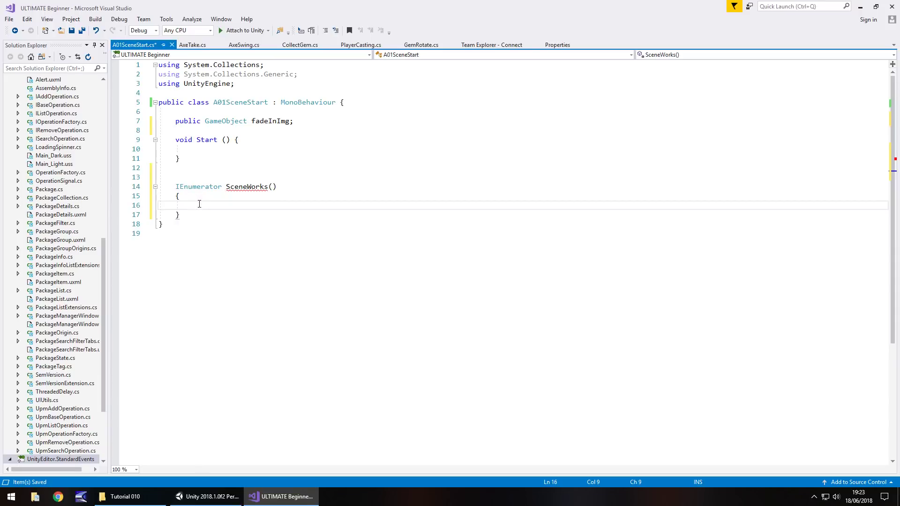
Inside SceneWorks, write yield return new WaitForSeconds(1.6f); and add a line below it
type("yield reutn")
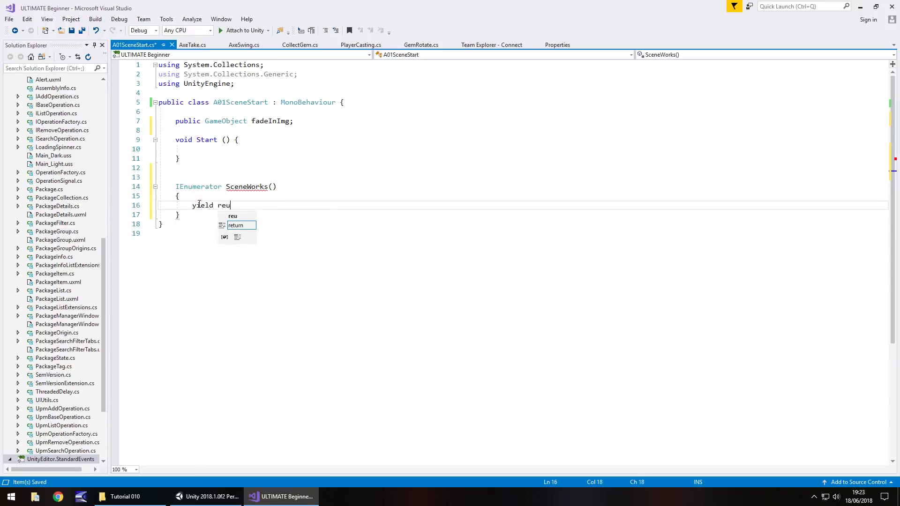
key("BackSpace")
key("BackSpace")
key("BackSpace")
type("turn new WaitF")
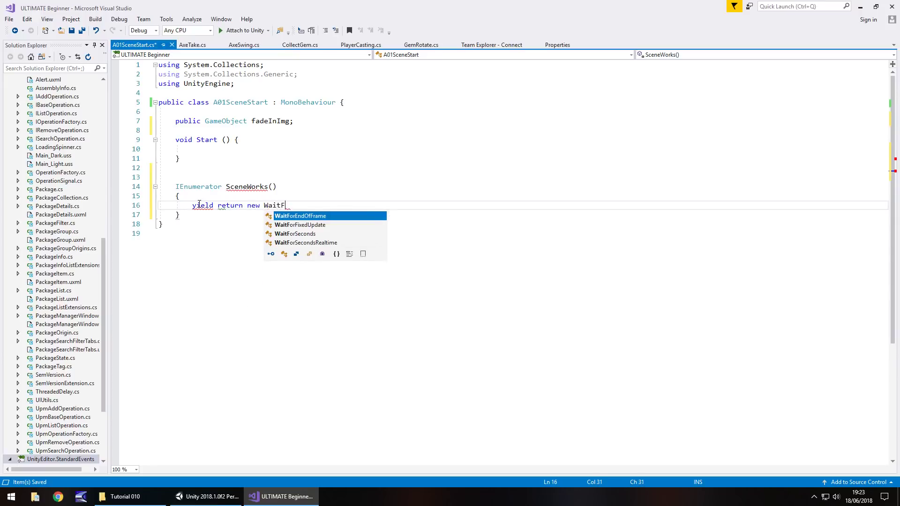
type("orSeconds(")
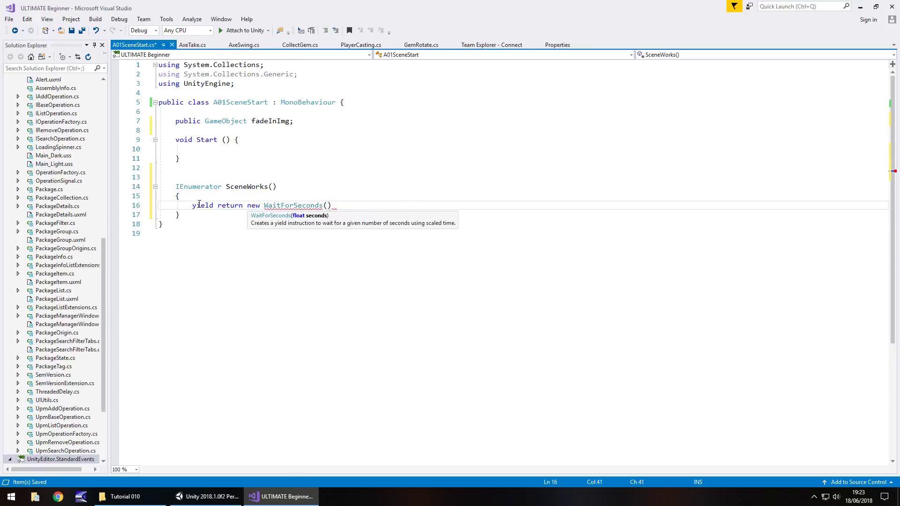
type("1.6f);")
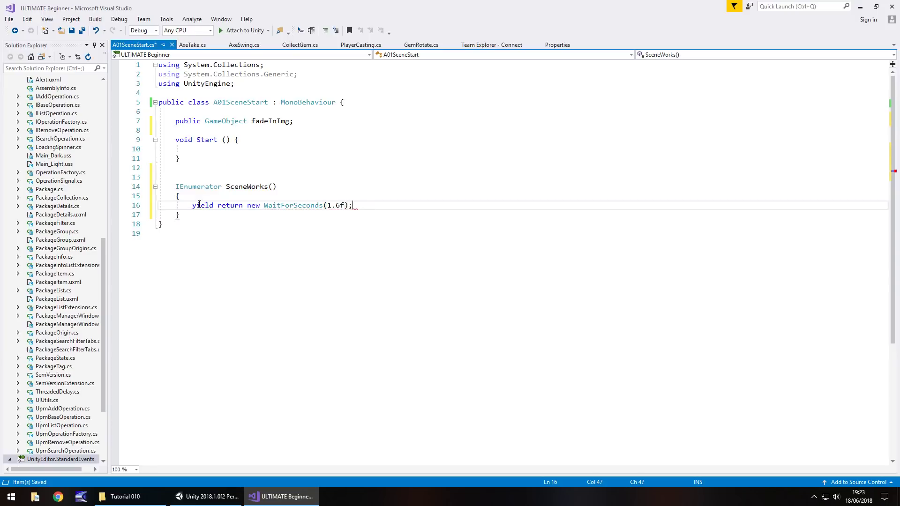
key("Return")
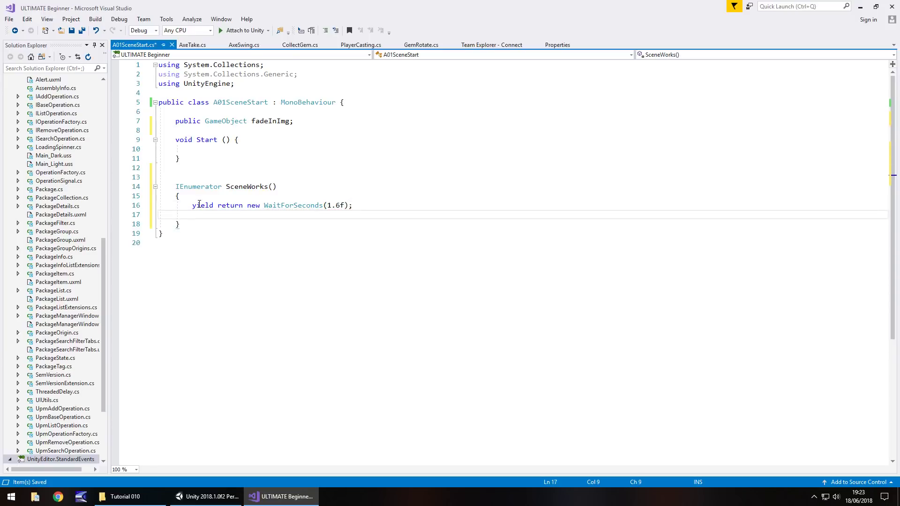
Deactivate the fade image after the wait in SceneWorks with fadeInImg.SetActive(false);
type("fade")
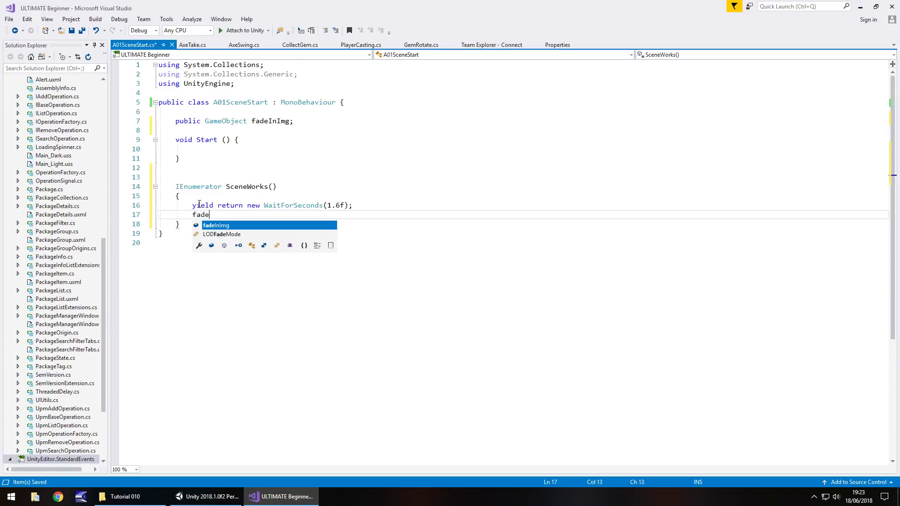
type("InIm")
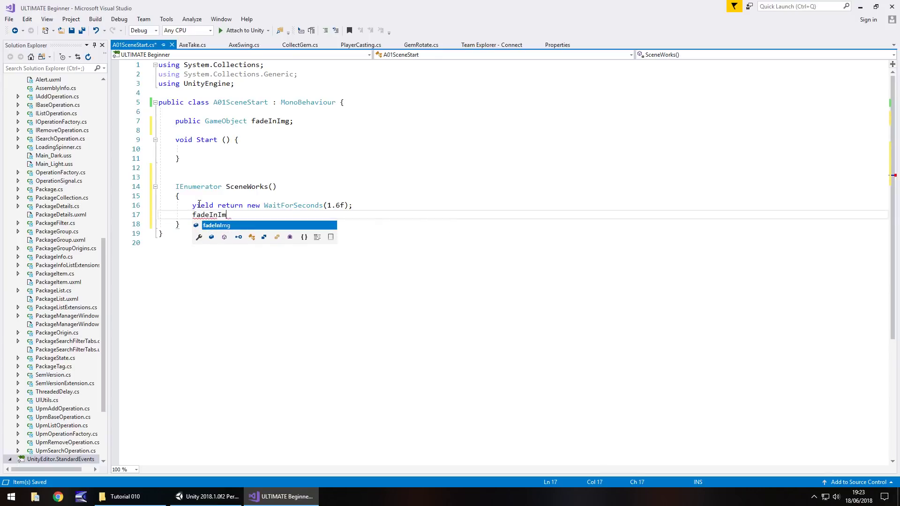
type("g.SetAct")
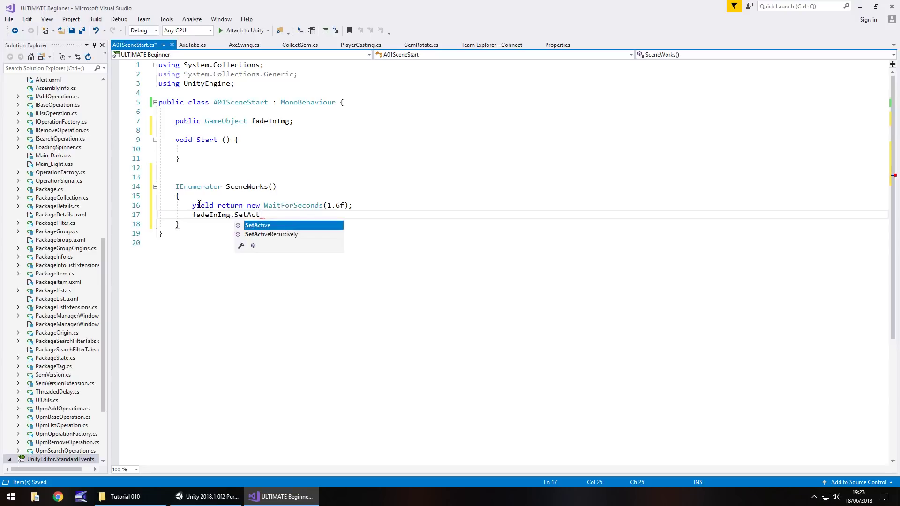
type("ive(false")
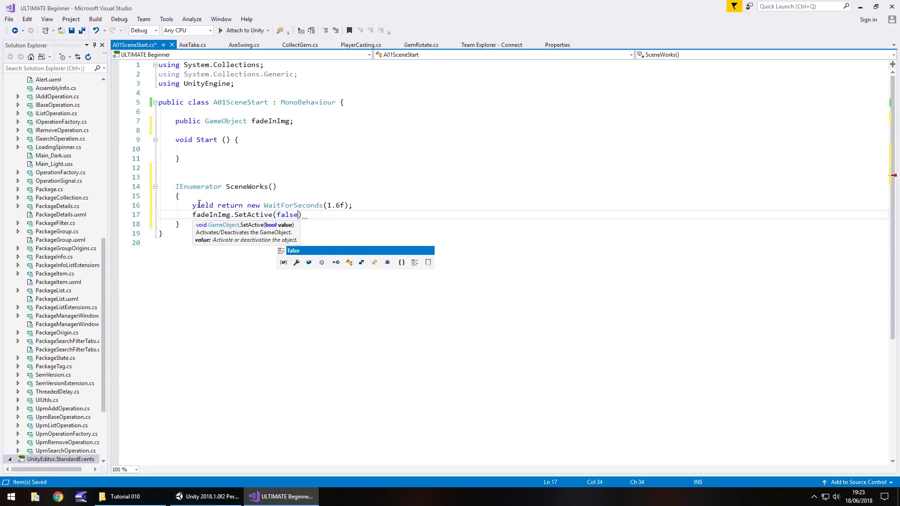
type(");")
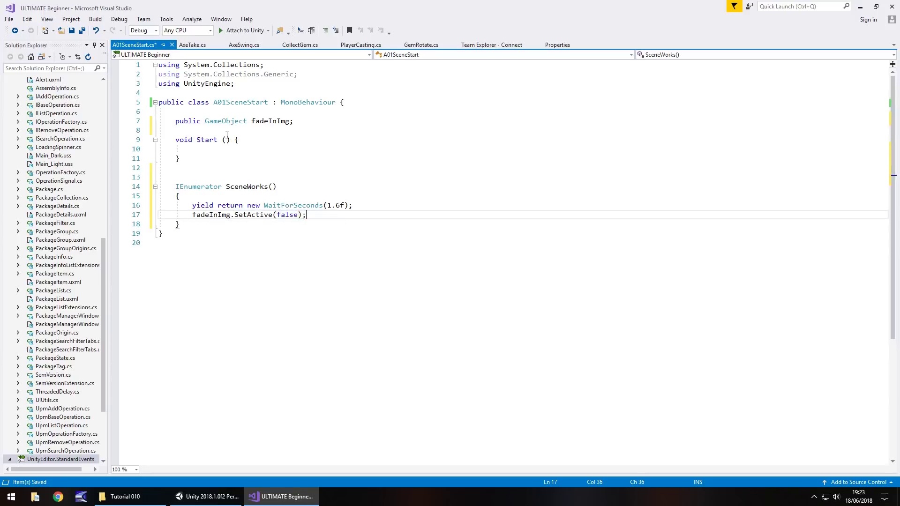
Add StartCoroutine(SceneWorks()); inside the Start method, save A01SceneStart and switch back to Unity
left_click(231, 149)
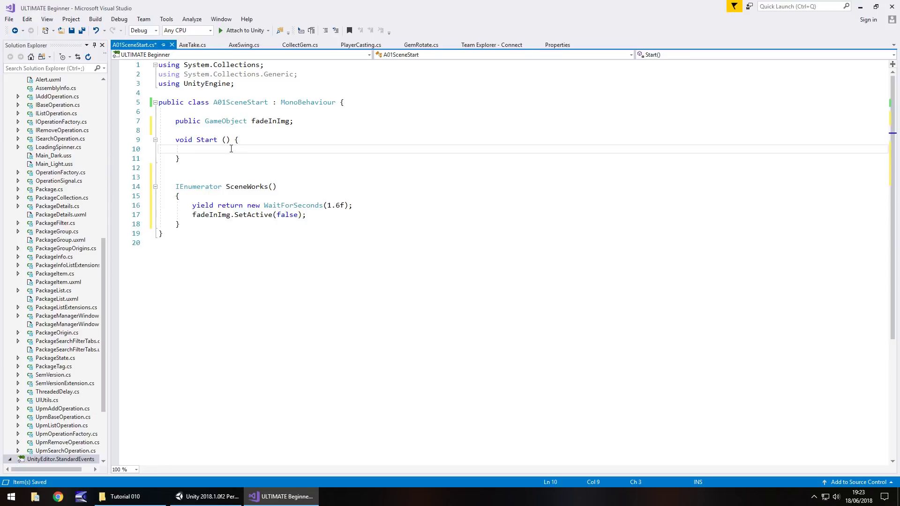
type("Start")
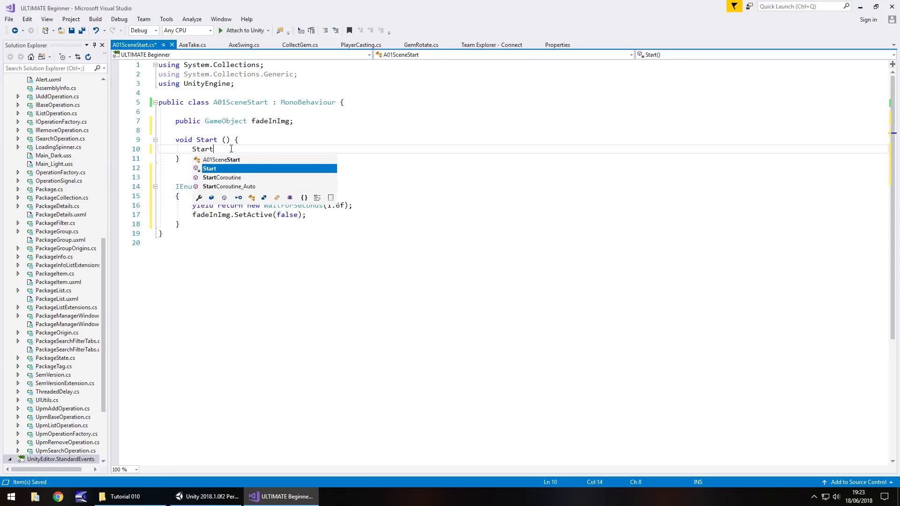
type("Co")
key("Tab")
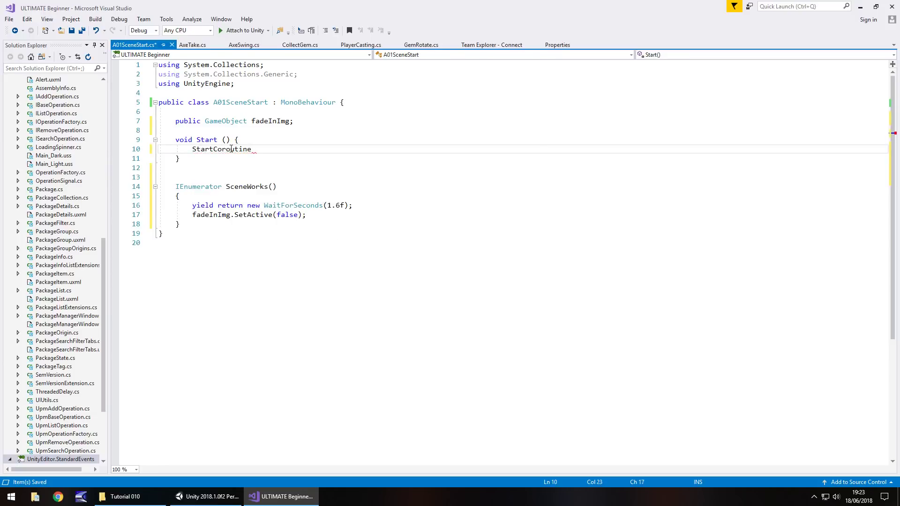
type("(")
type("SceneWork")
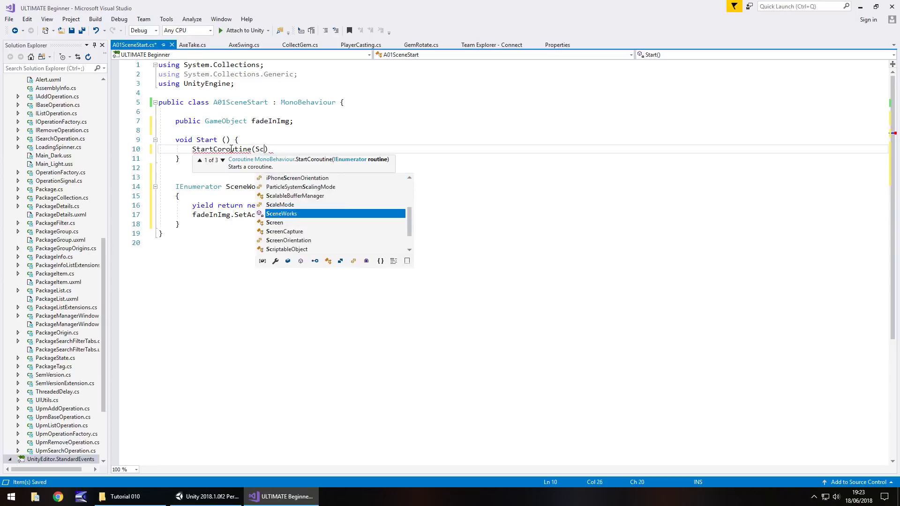
type("s()")
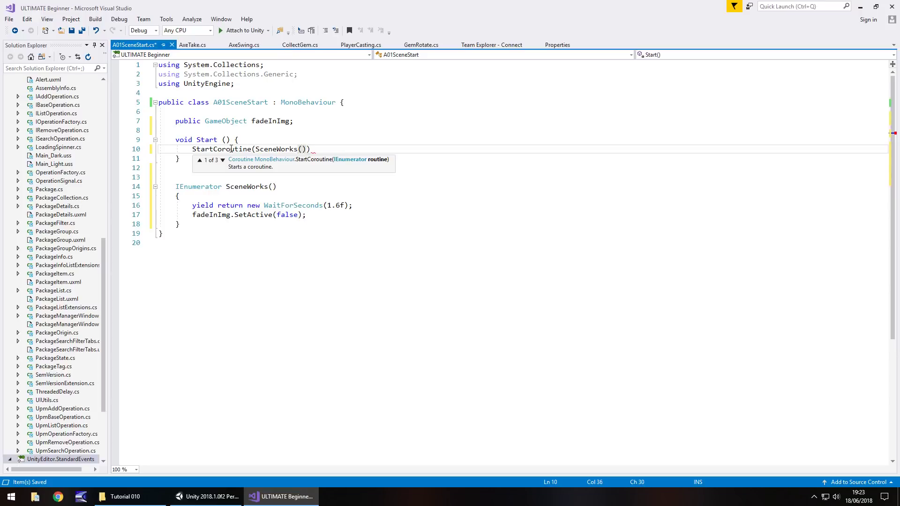
type(");")
key("ctrl+s")
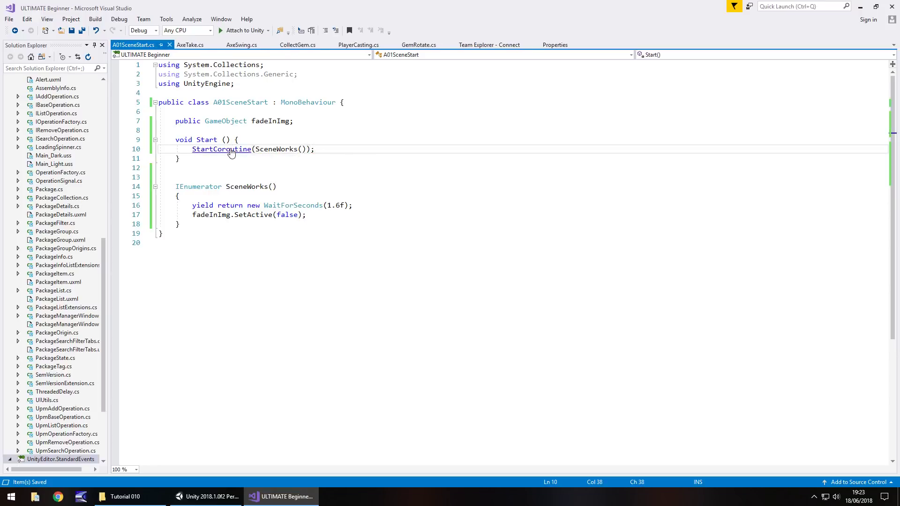
left_click(206, 496)
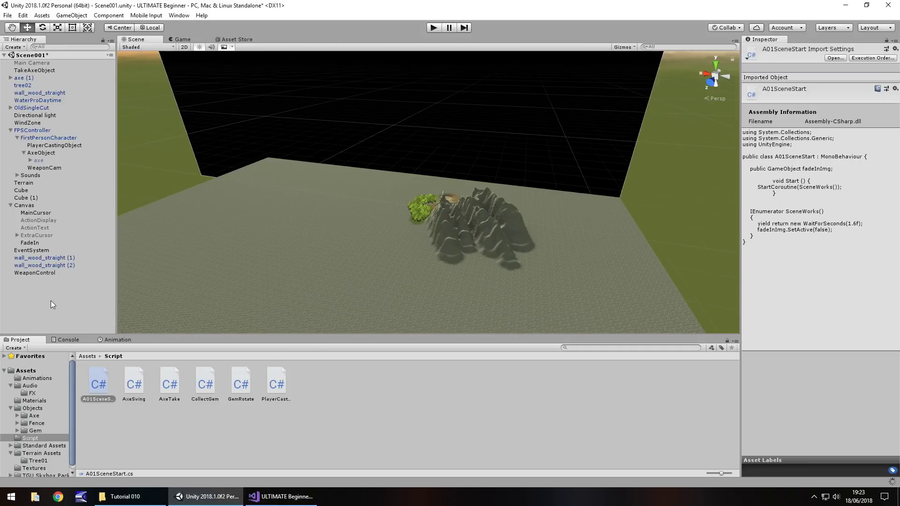
Create an empty game object in the scene and name it SceneControl
left_click(71, 15)
left_click(74, 26)
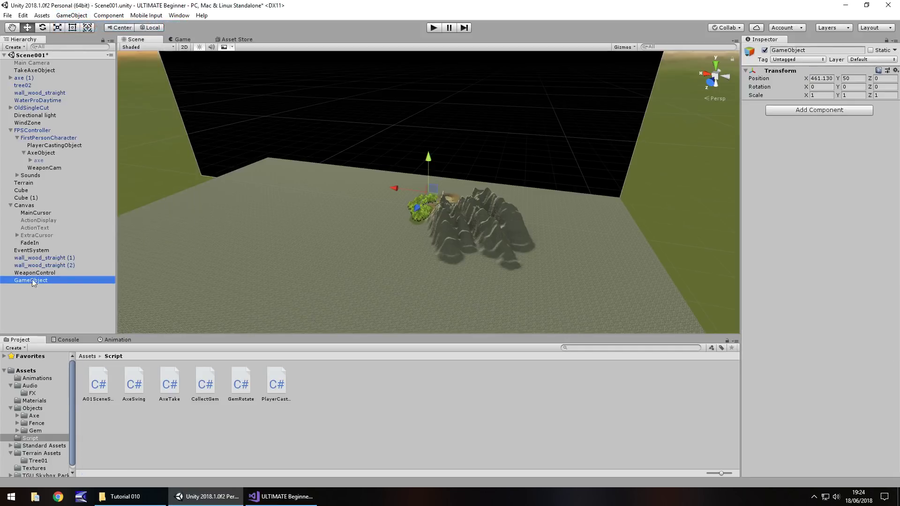
key("F2")
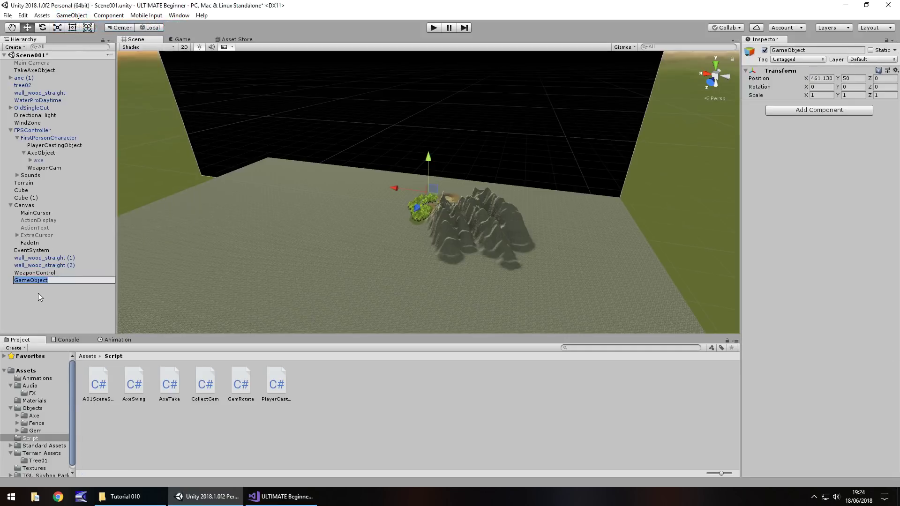
type("SceneControl")
key("Return")
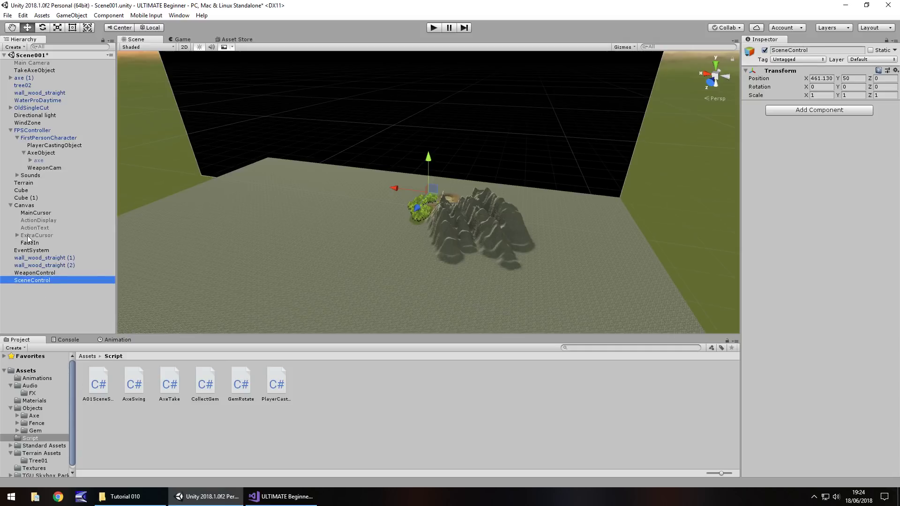
Move WeaponControl and SceneControl together to directly below Main Camera in the scene hierarchy
left_click(43, 274, "ctrl")
left_click_drag(40, 278, 34, 68)
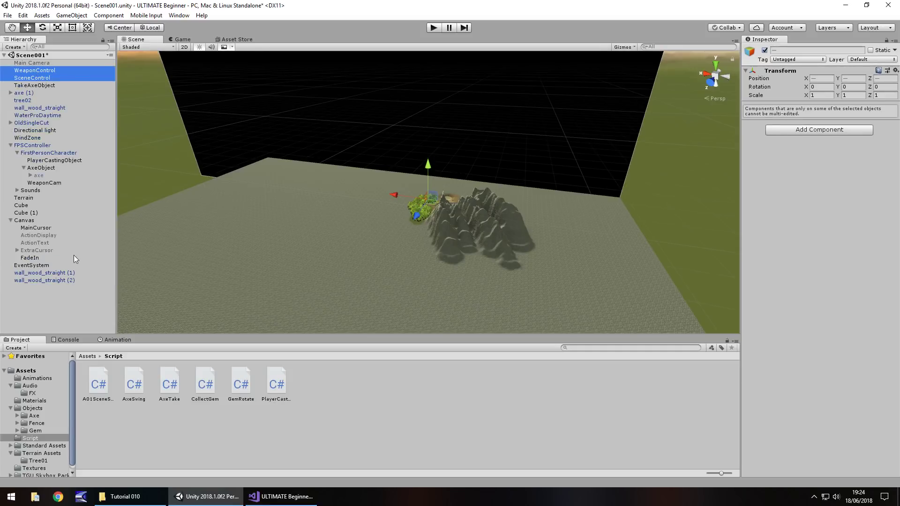
left_click(61, 252)
Attach the A01SceneStart script to SceneControl and assign the FadeIn object to its Fade In Img field
left_click_drag(100, 389, 32, 78)
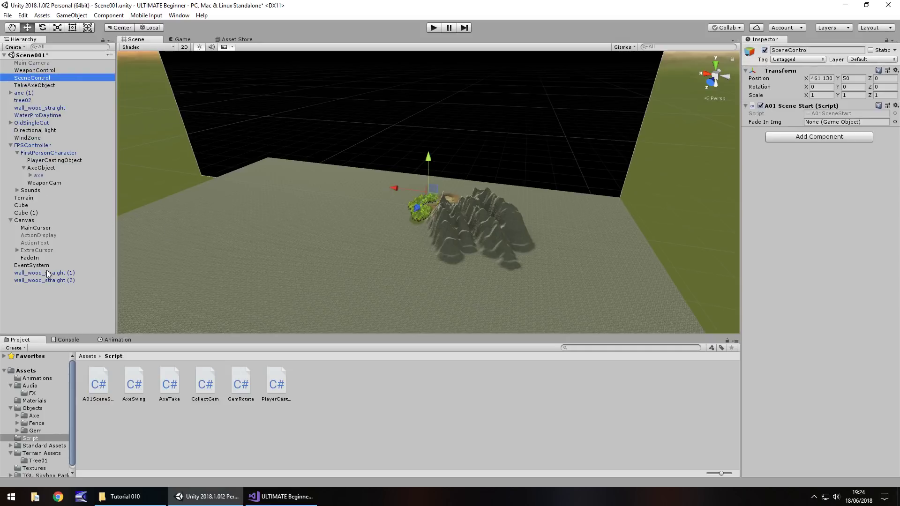
left_click_drag(30, 258, 821, 125)
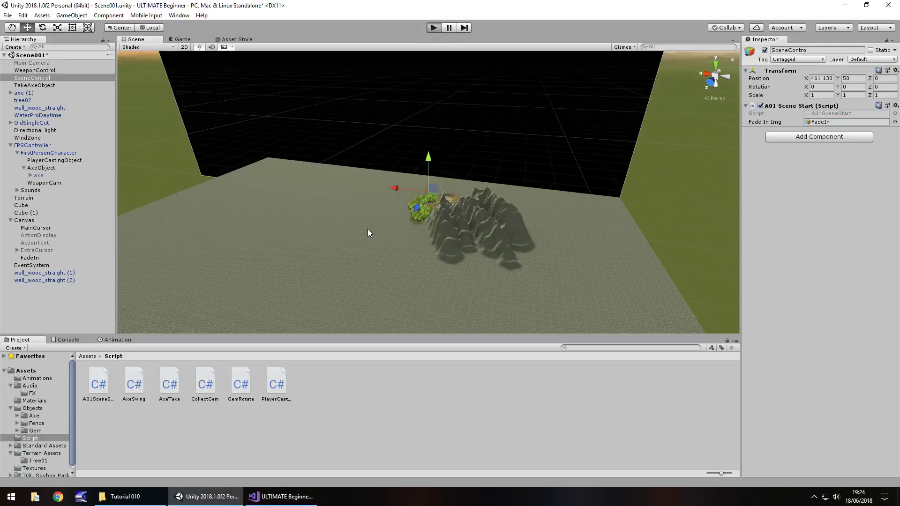
Play-test the scene to check the fade-in and the disabling of FadeIn, walking forward briefly, and stop play mode
key("ctrl+p")
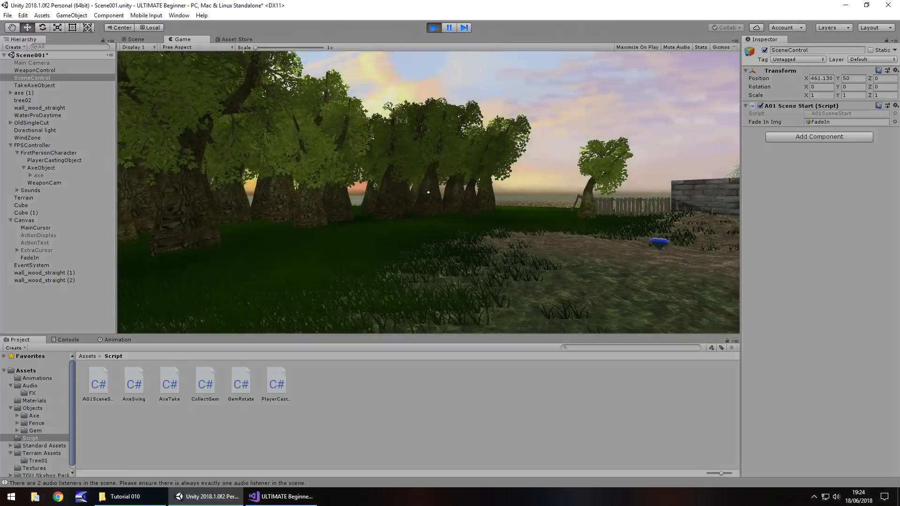
key("w")
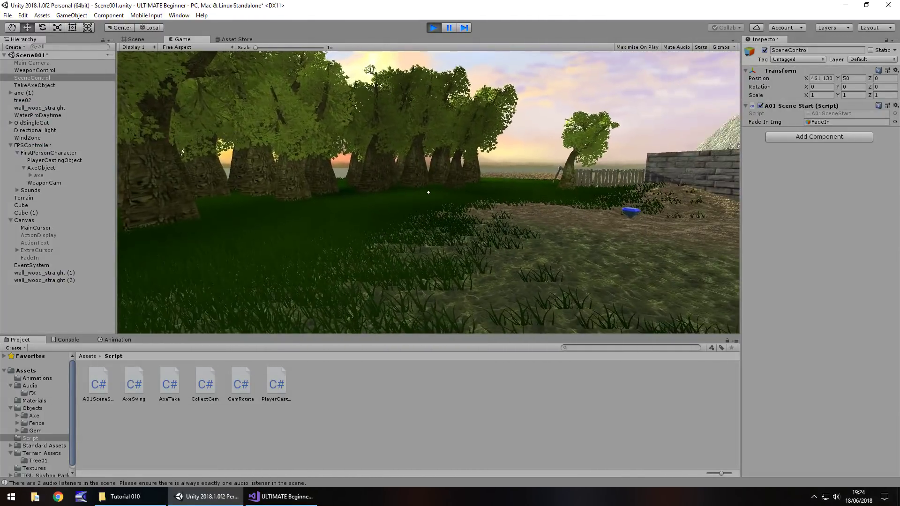
key("Escape")
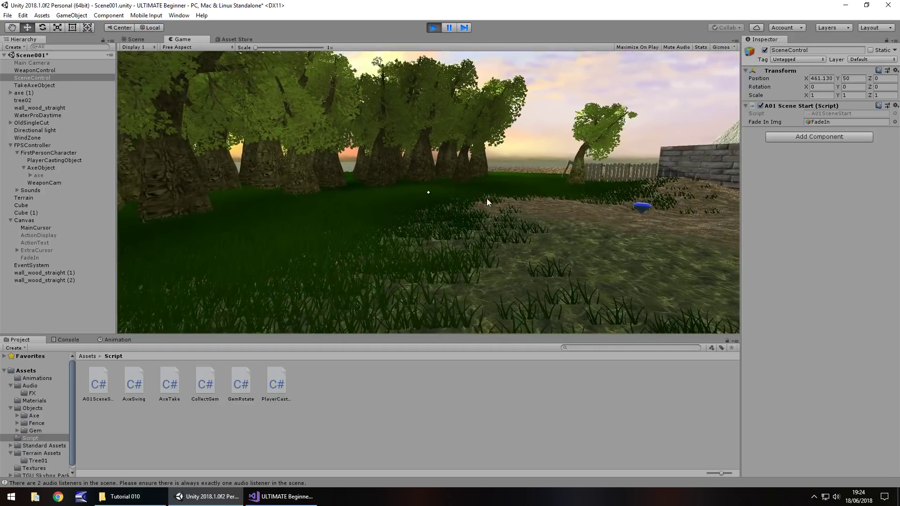
left_click(487, 198)
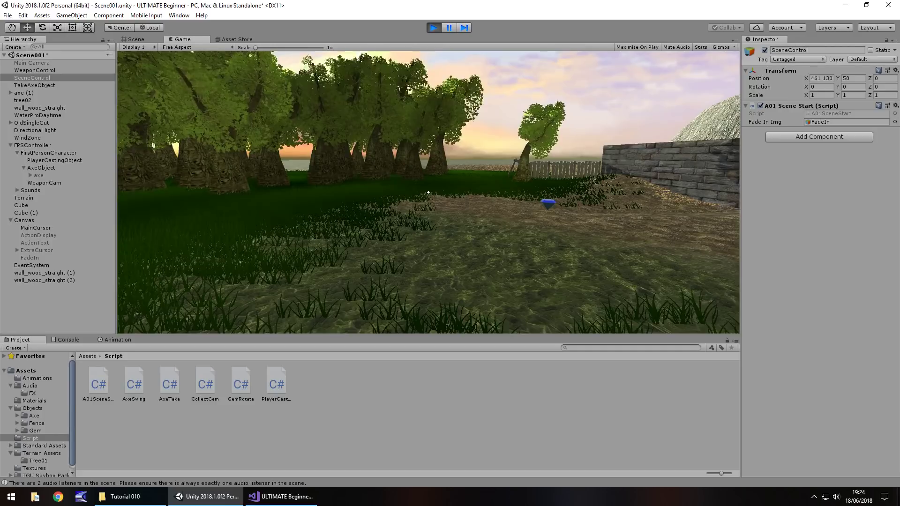
key("w")
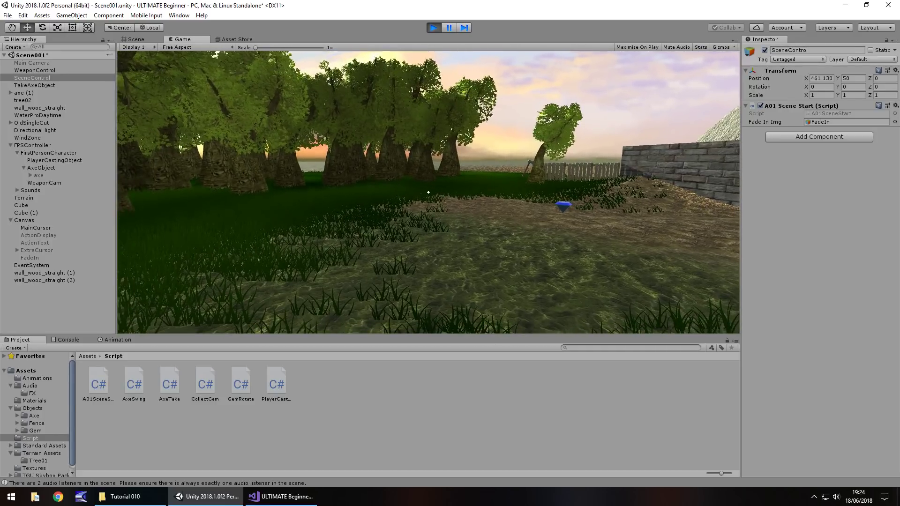
key("w")
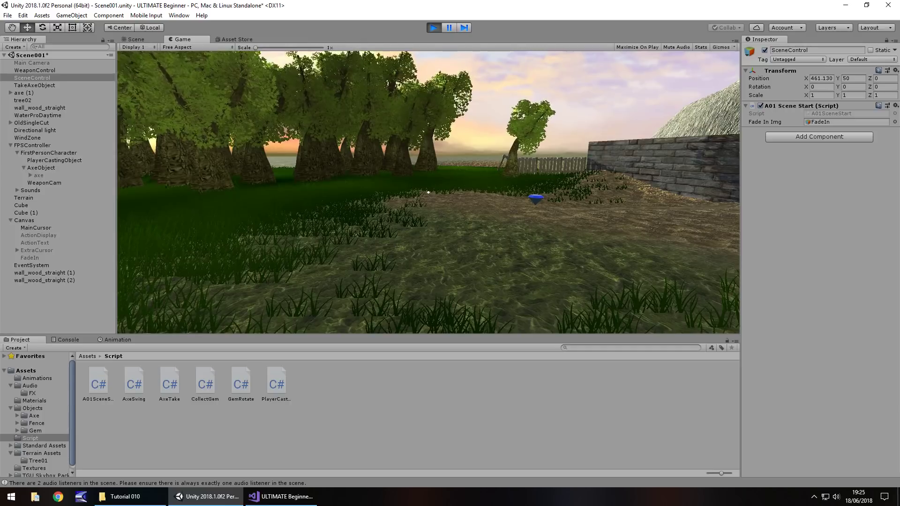
mouse_move(428, 192)
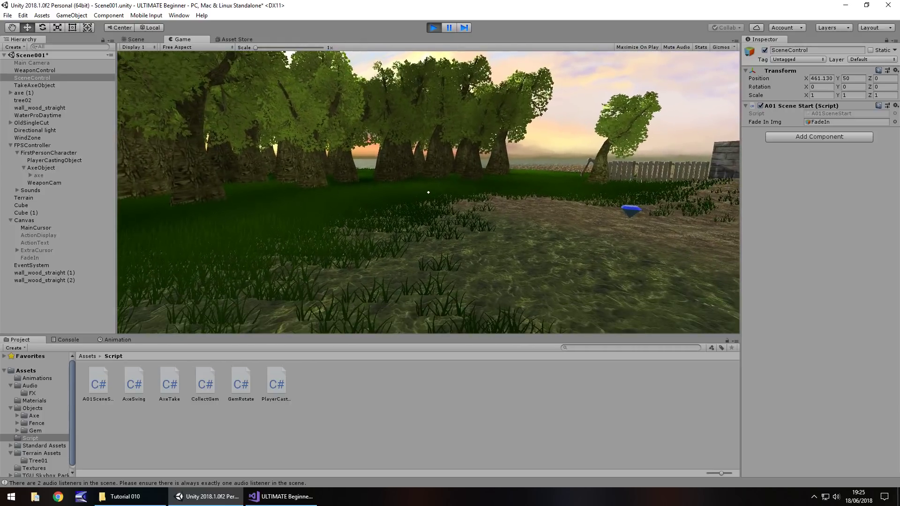
key("ctrl+p")
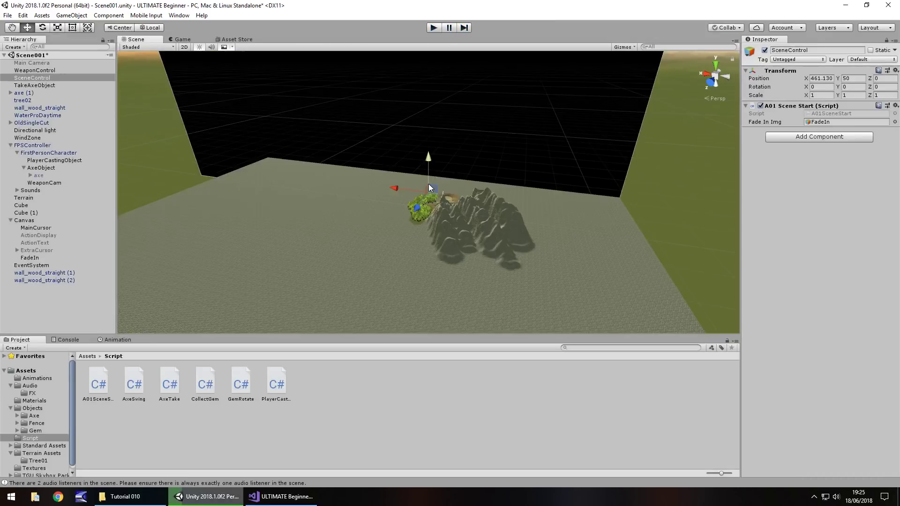